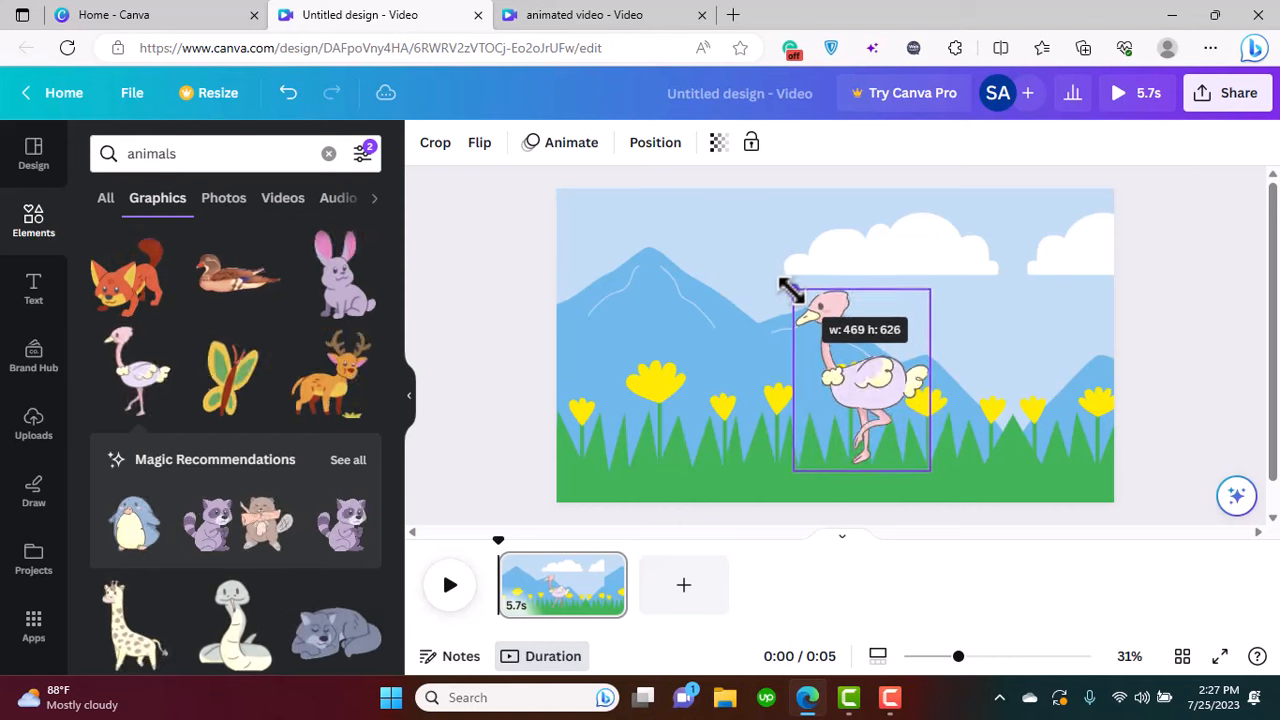
# - Place the ostrich on the grass at the far right of the landscape scene
pyautogui.moveTo(869, 422); pyautogui.dragTo(995, 438)
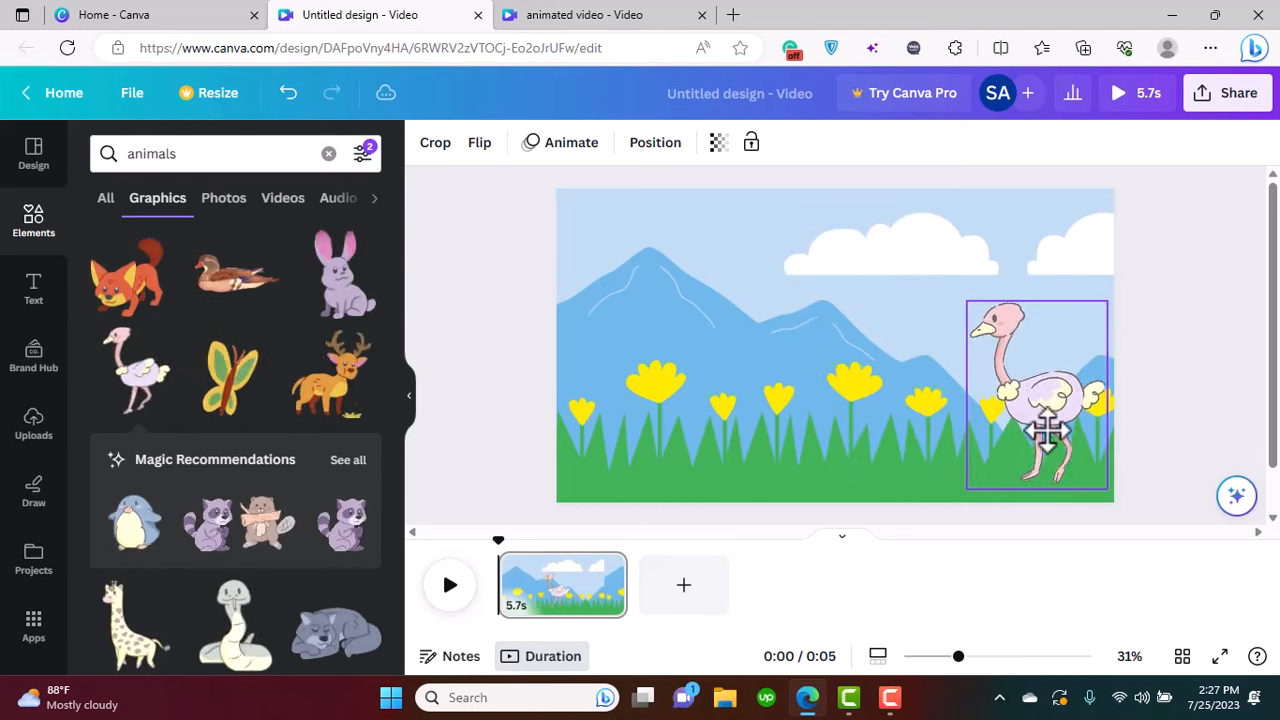
pyautogui.moveTo(1045, 432); pyautogui.dragTo(1046, 430)
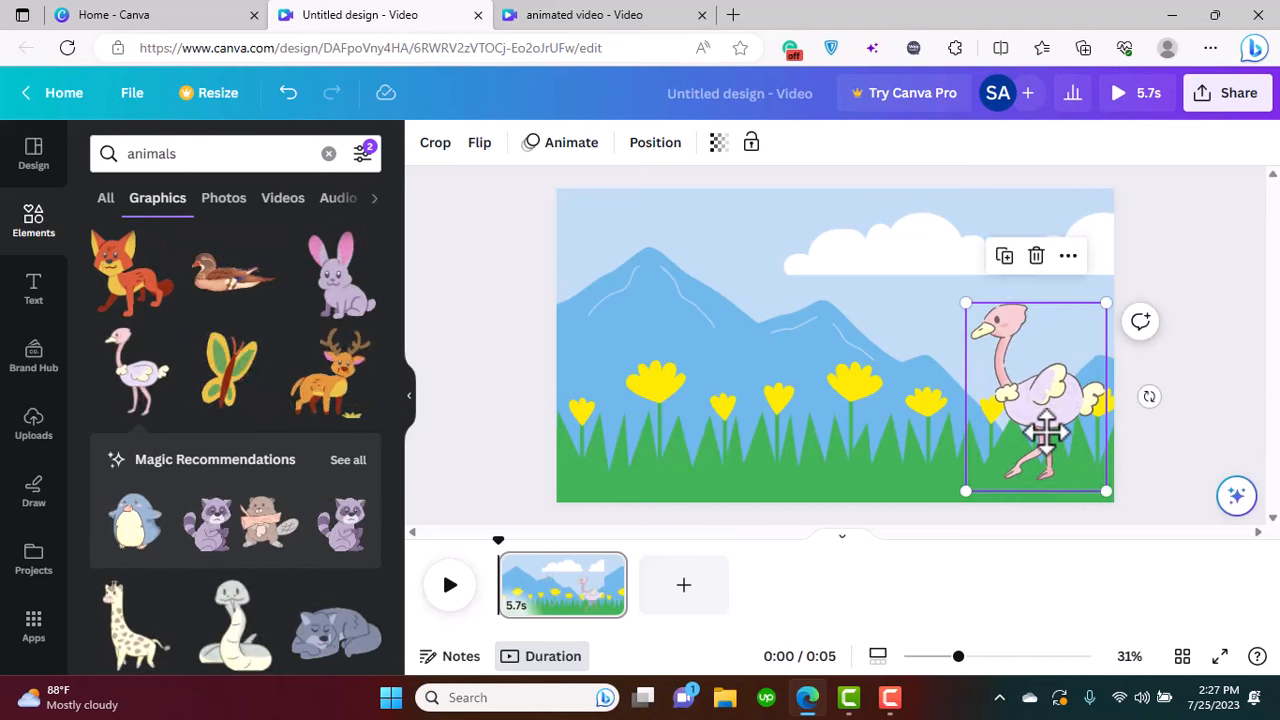
pyautogui.click(1230, 443)
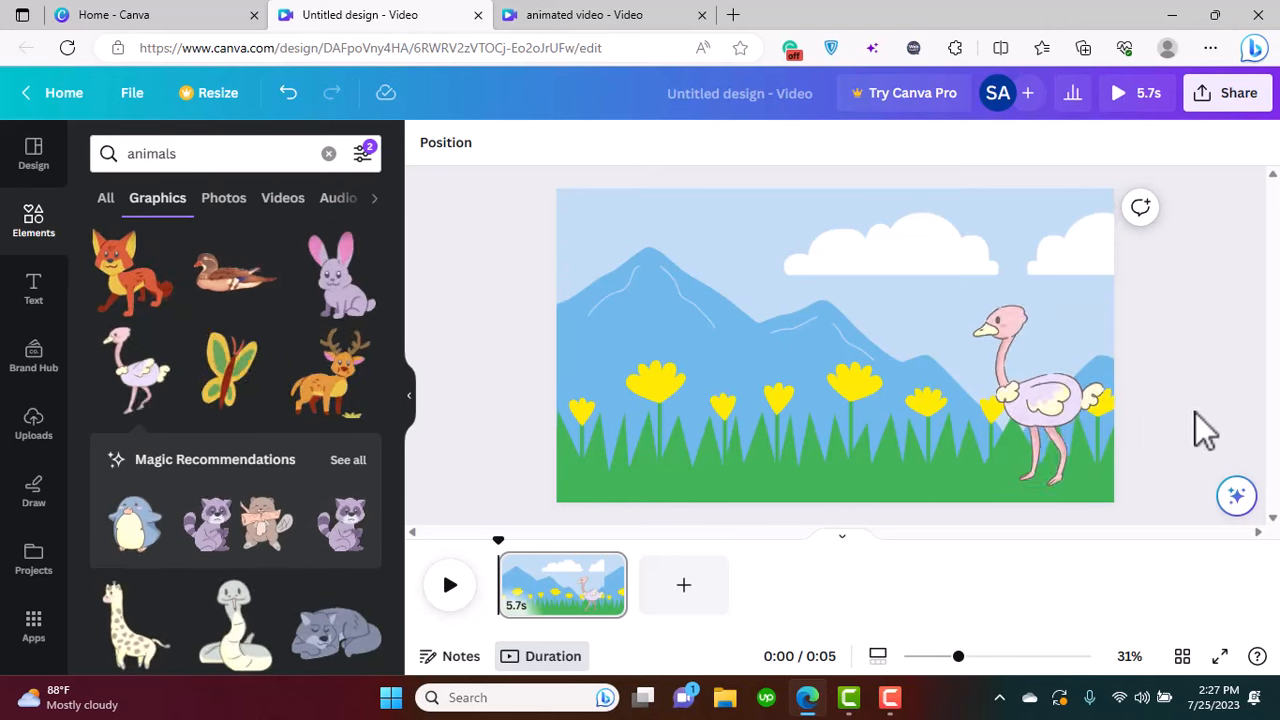
# - Begin a custom motion-path animation for the ostrich
pyautogui.click(1035, 400)
pyautogui.click(563, 142)
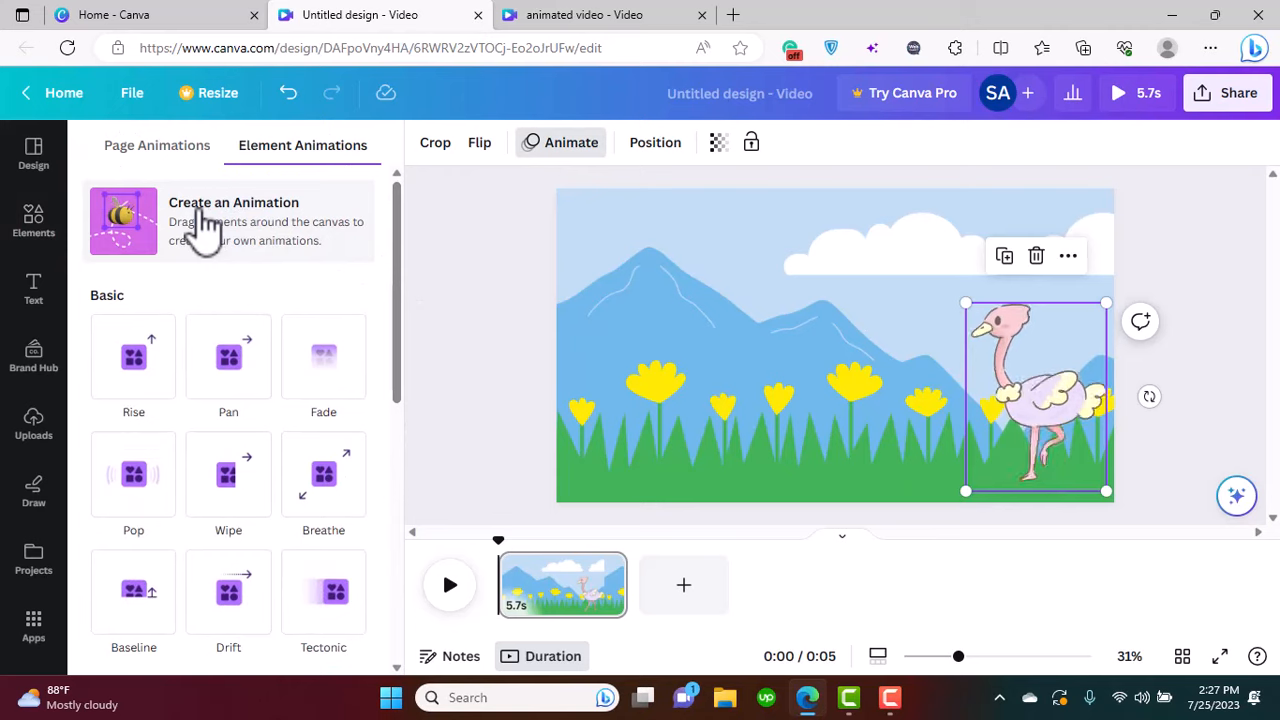
pyautogui.click(145, 240)
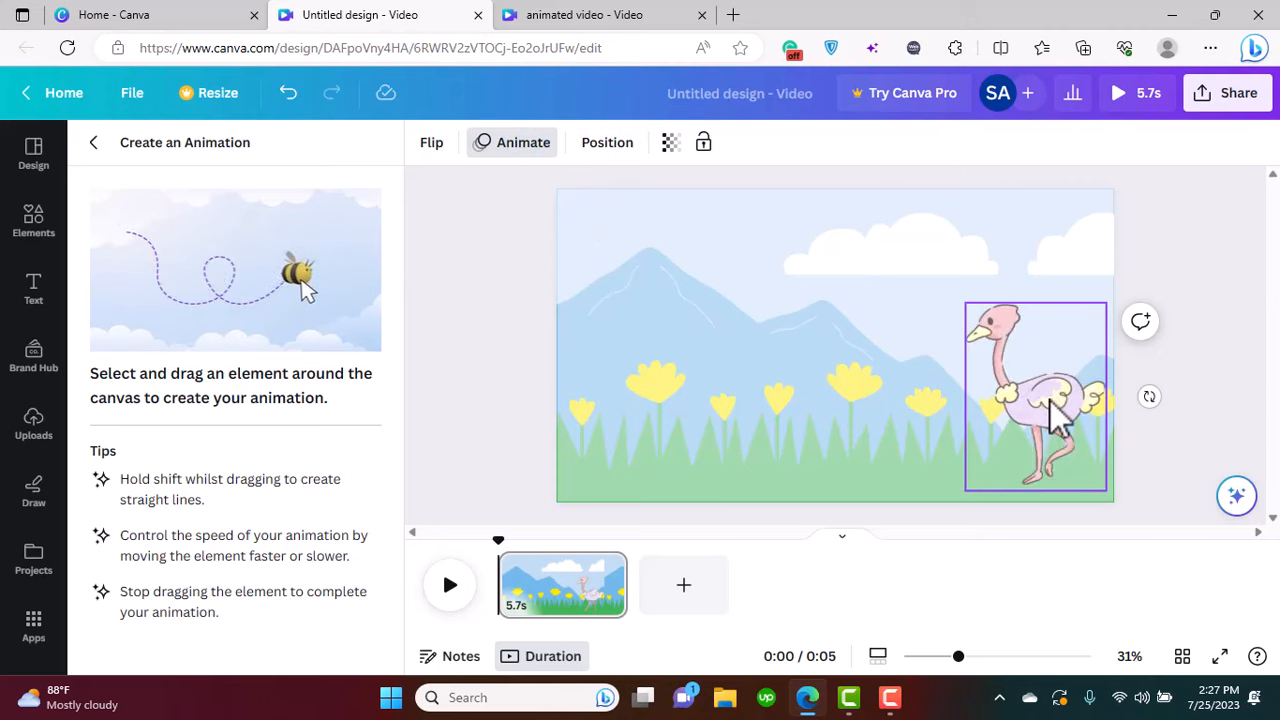
# - Try a partial leftward motion path for the ostrich with the Smooth movement style, and delete that path
pyautogui.moveTo(1046, 400); pyautogui.dragTo(670, 422)
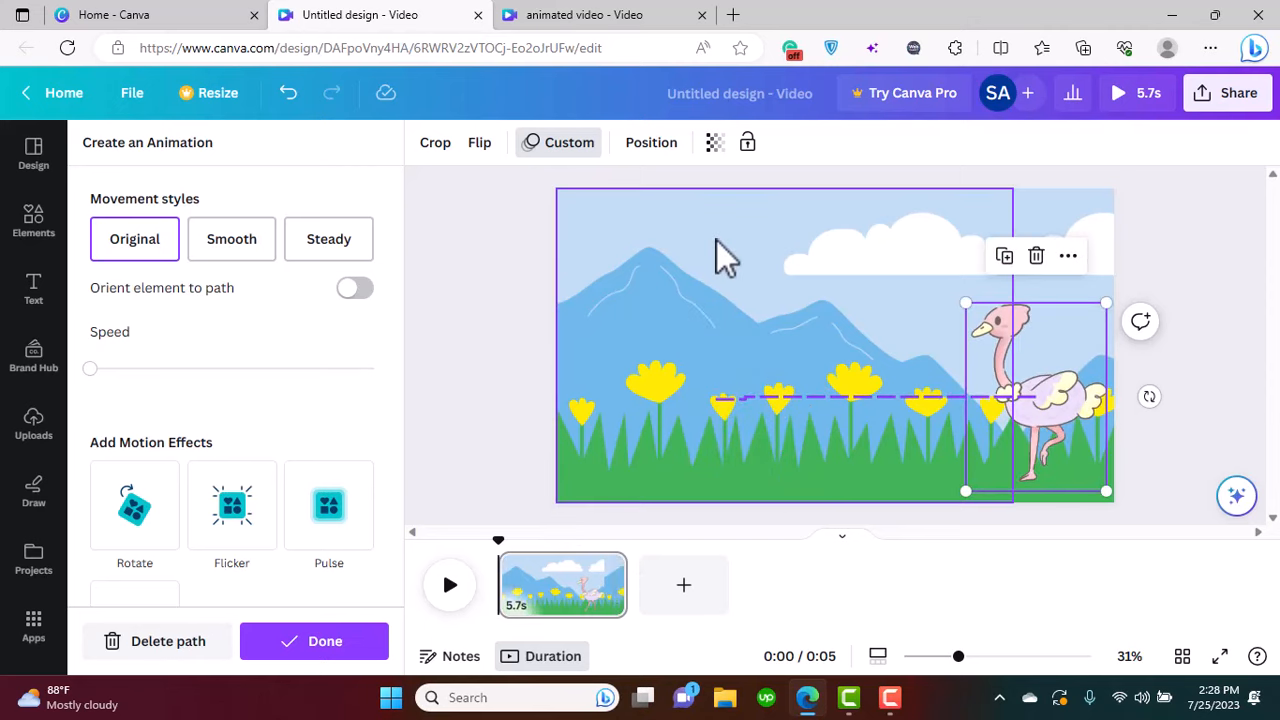
pyautogui.click(252, 254)
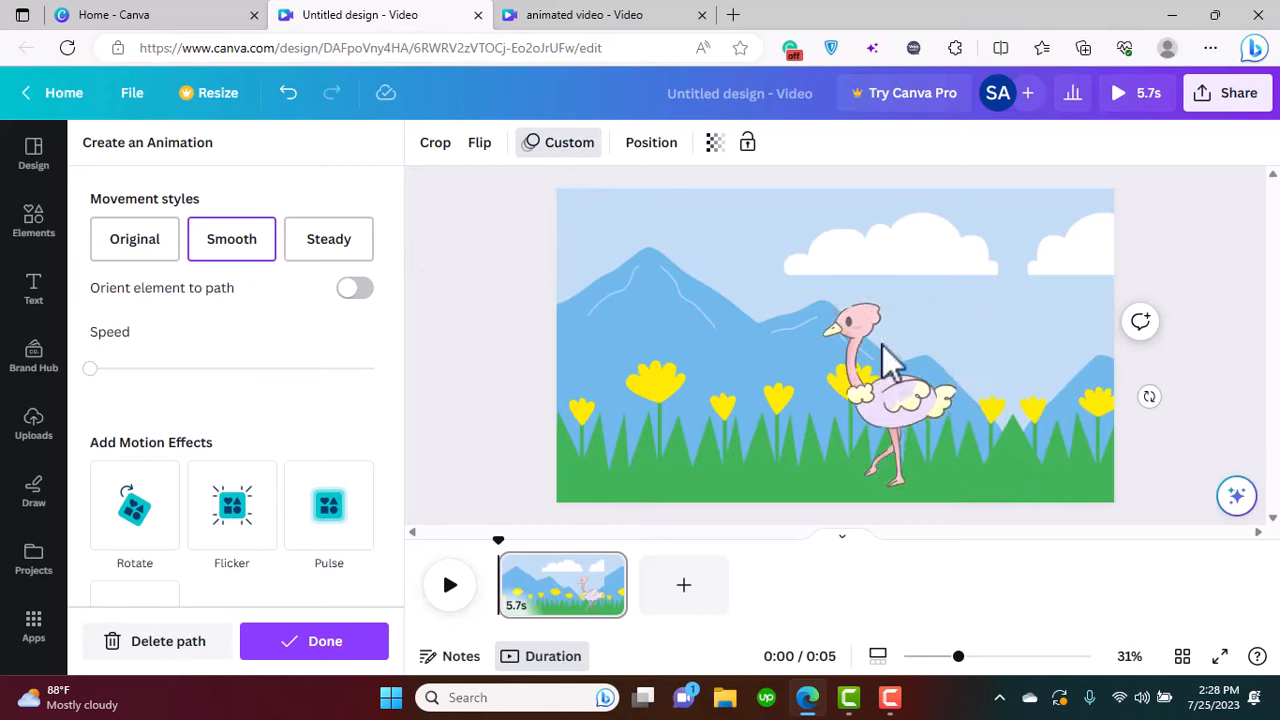
pyautogui.click(352, 292)
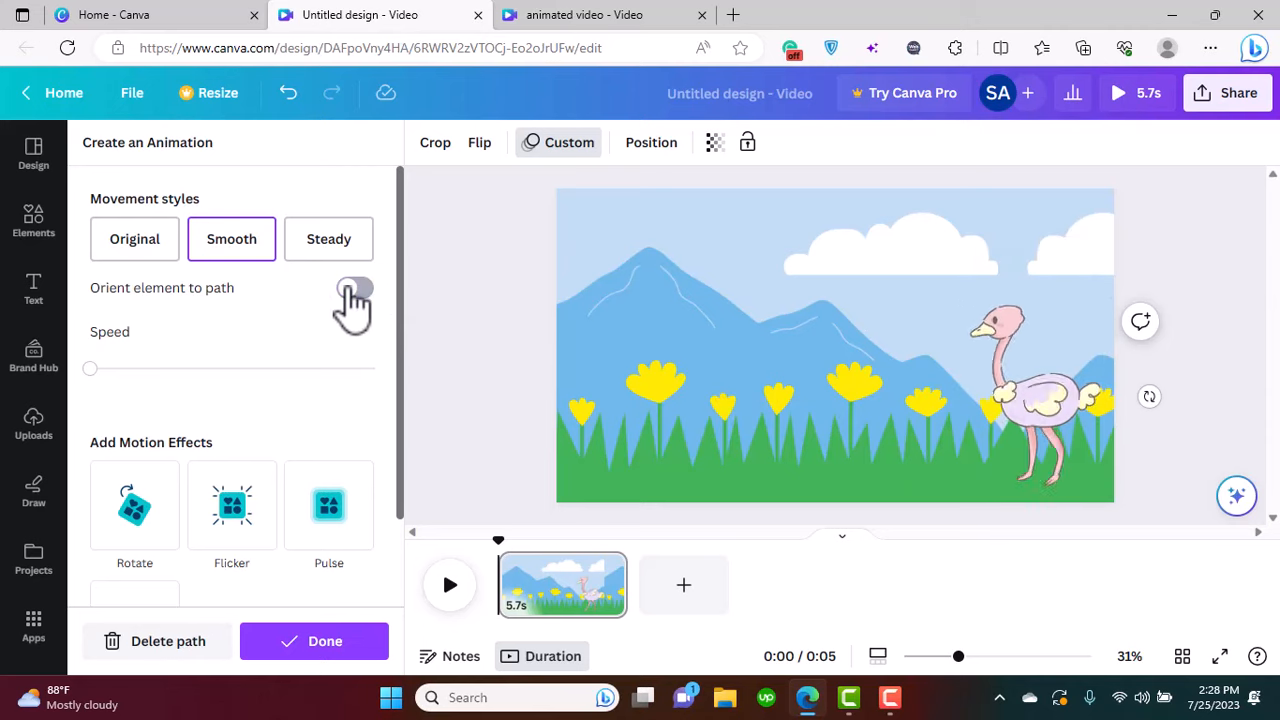
pyautogui.click(185, 650)
# - Draw a straight motion path taking the ostrich leftward out of the scene, using the Steady movement style
pyautogui.click(1000, 402)
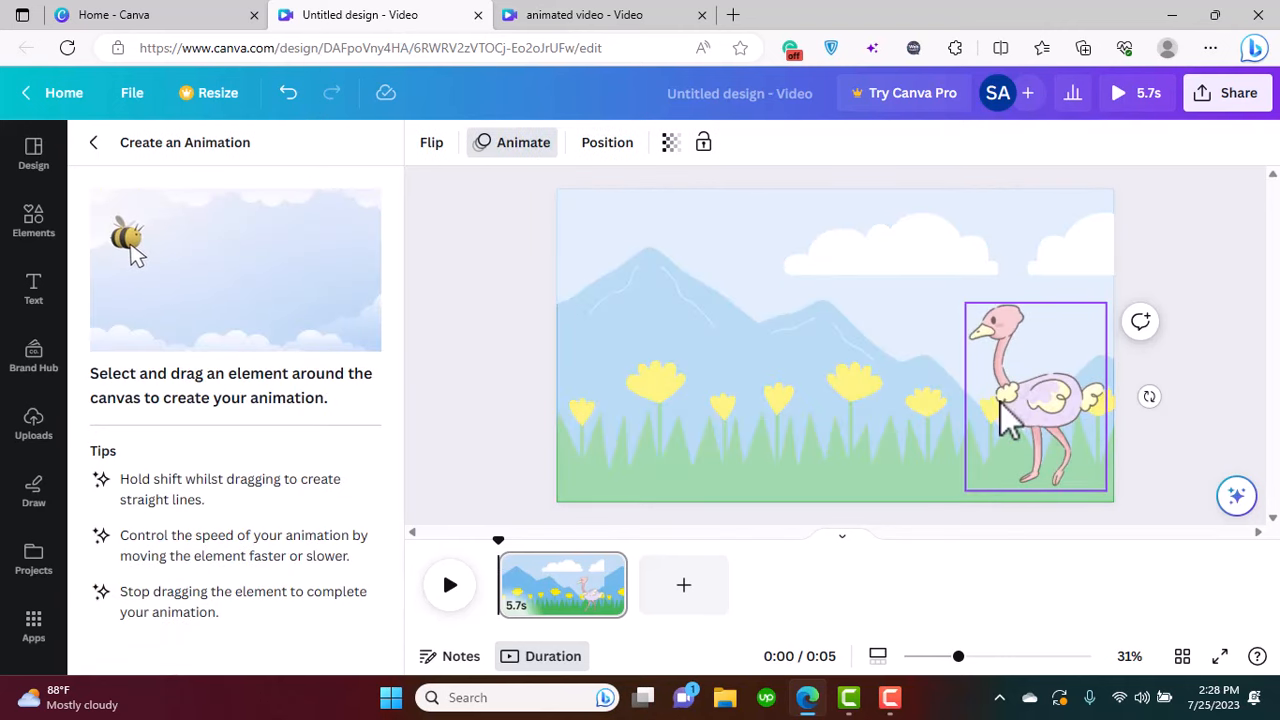
pyautogui.moveTo(1040, 420); pyautogui.dragTo(1005, 425)
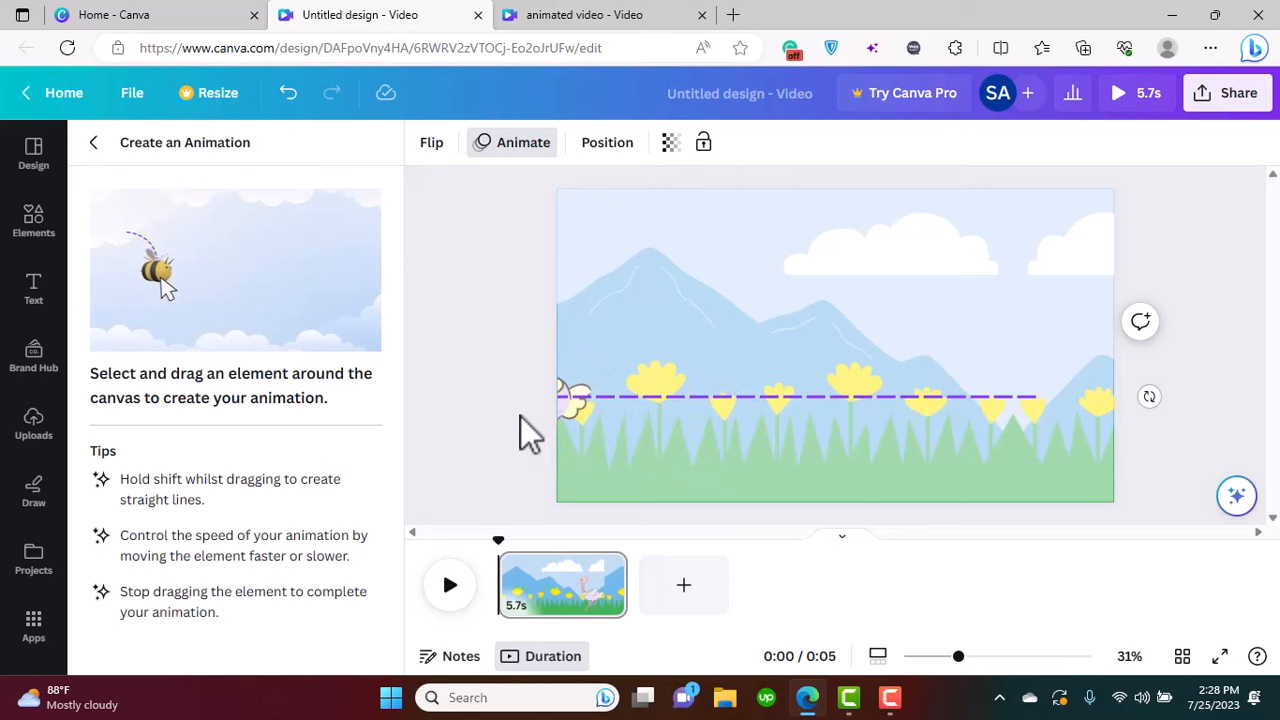
pyautogui.moveTo(480, 415); pyautogui.dragTo(473, 415)
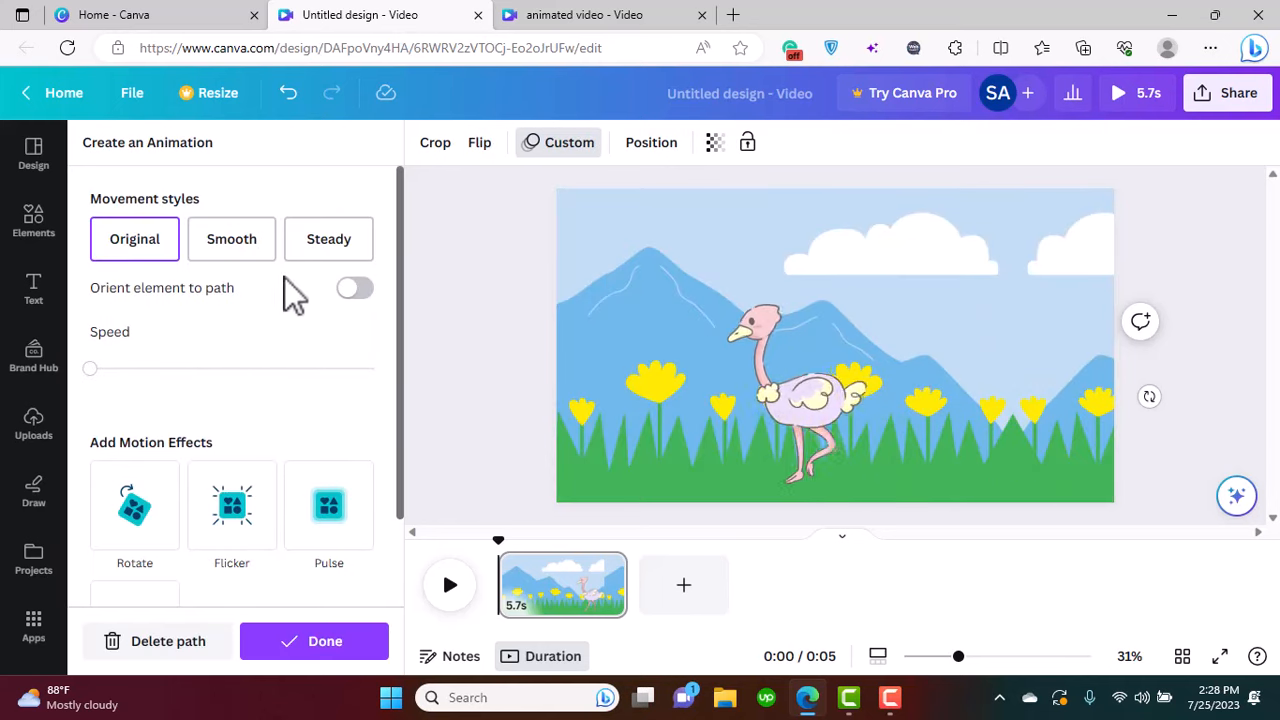
pyautogui.click(243, 251)
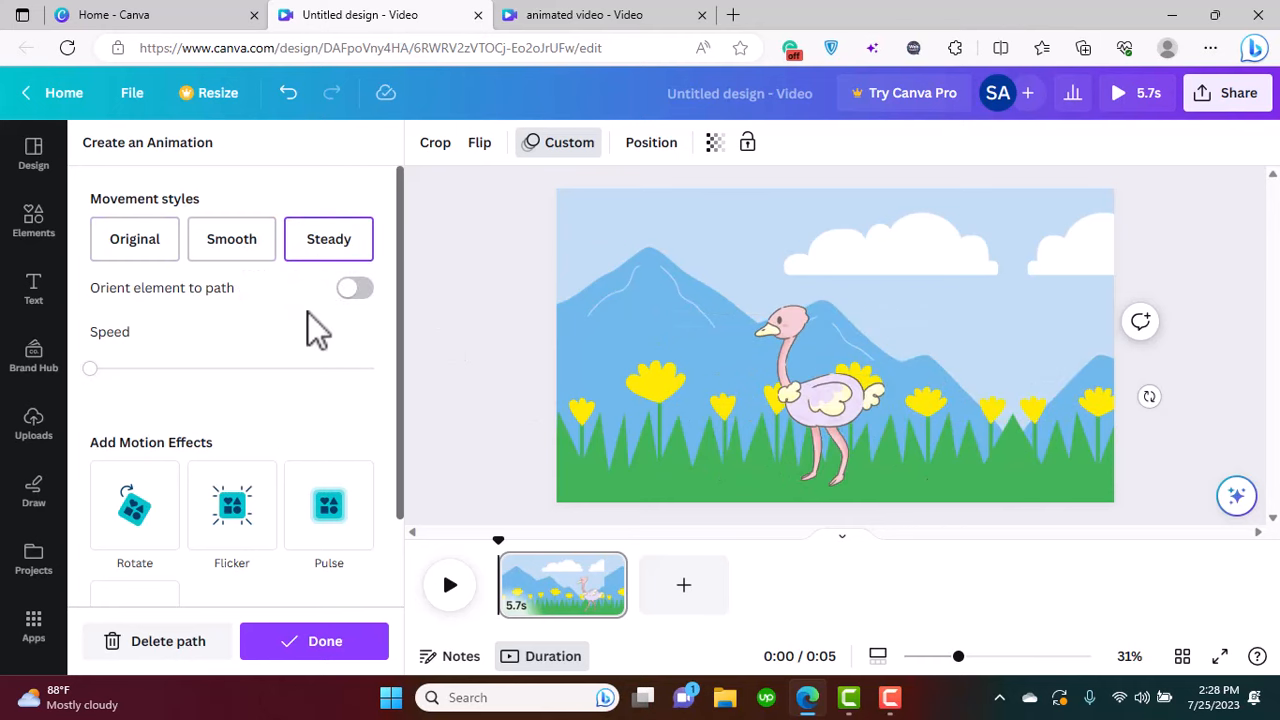
pyautogui.click(362, 294)
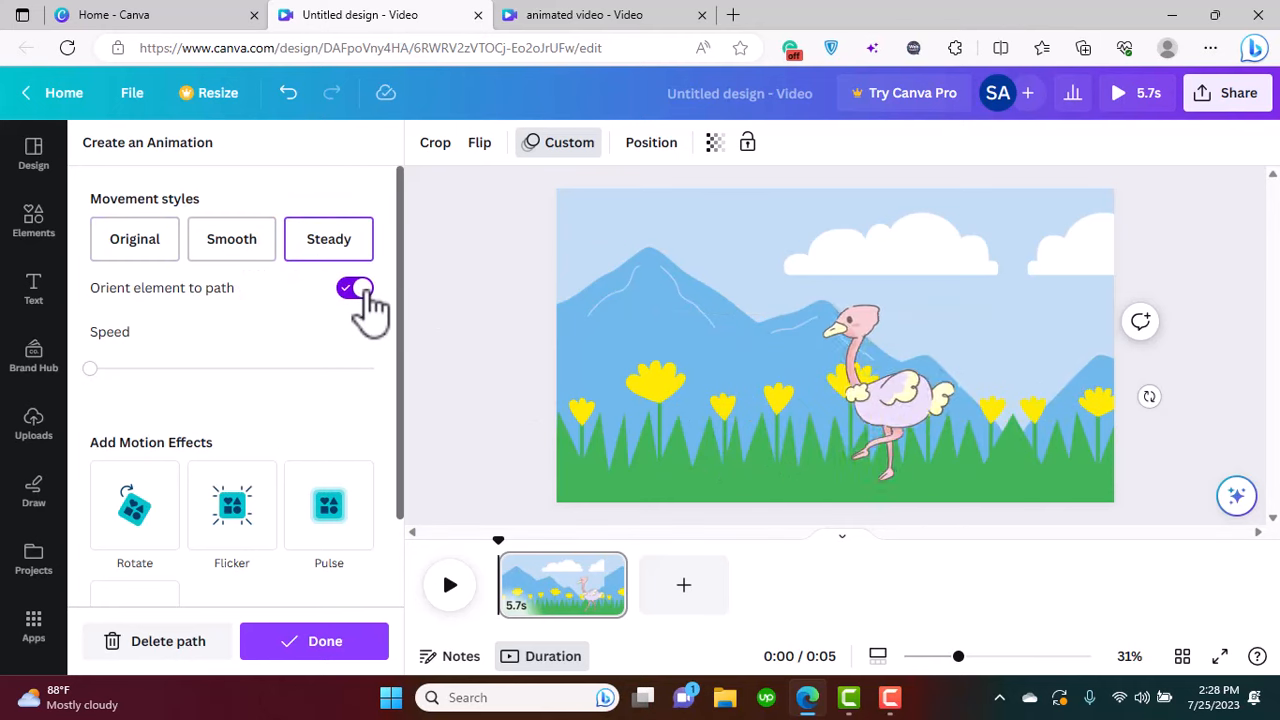
pyautogui.click(360, 292)
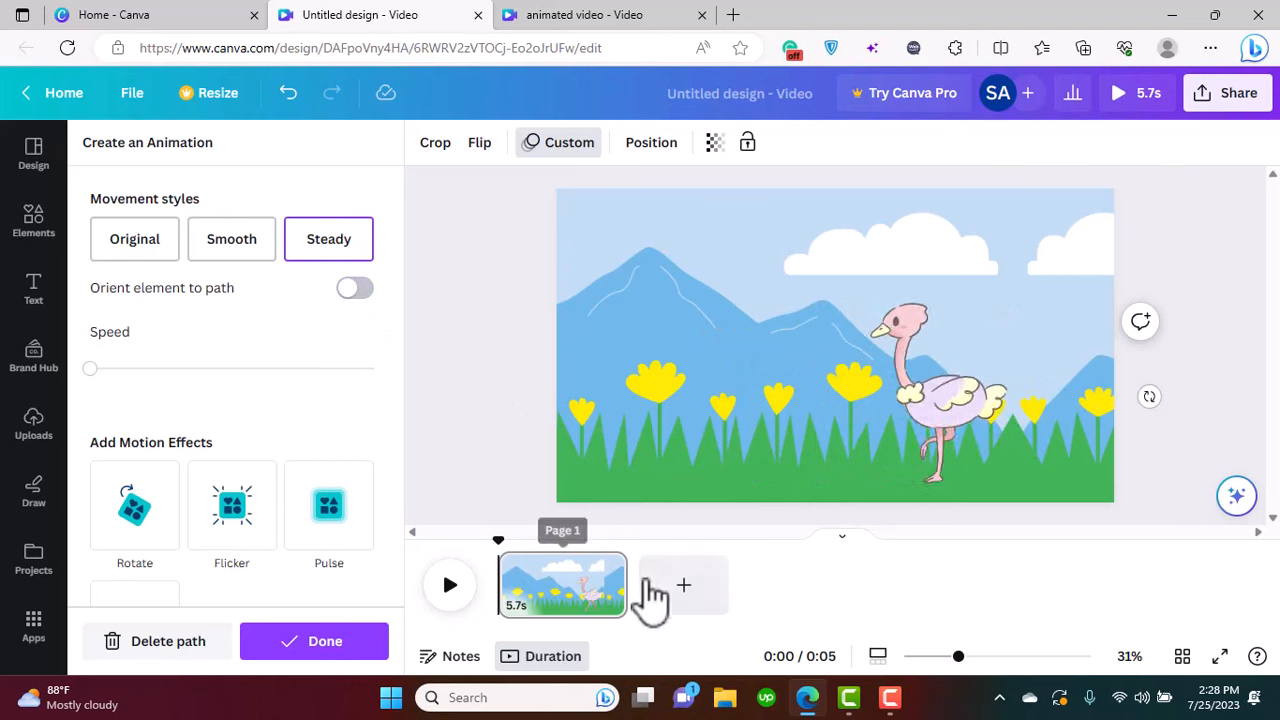
# - Extend the page's duration to 9.5 seconds and play the scene
pyautogui.moveTo(626, 588); pyautogui.dragTo(714, 590)
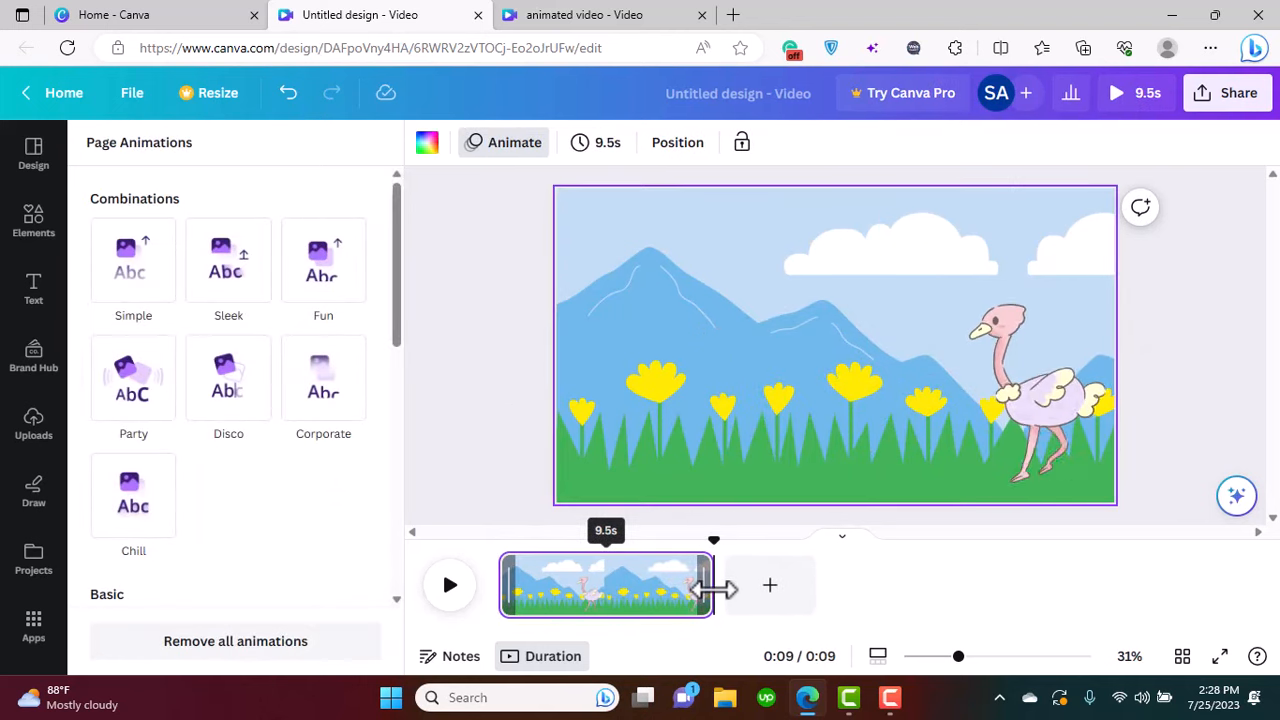
pyautogui.click(527, 598)
pyautogui.click(447, 600)
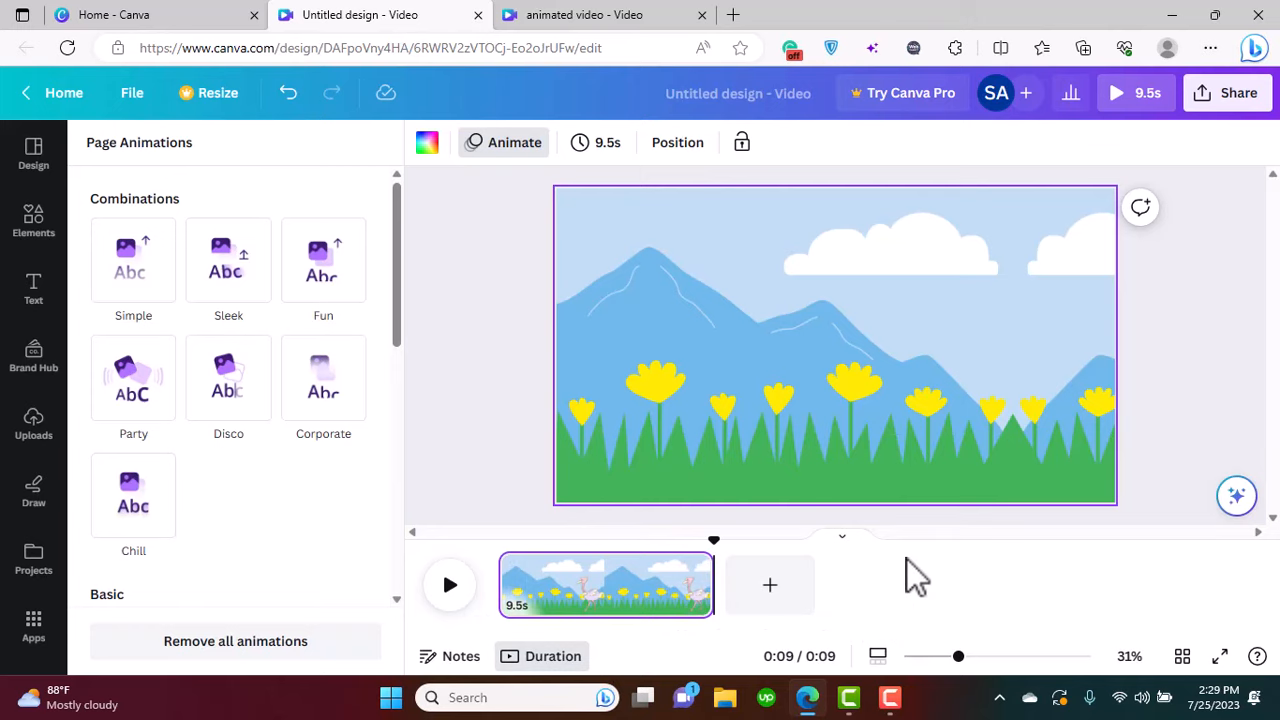
# - Search the elements for "bee" and show all matching graphics
pyautogui.click(30, 222)
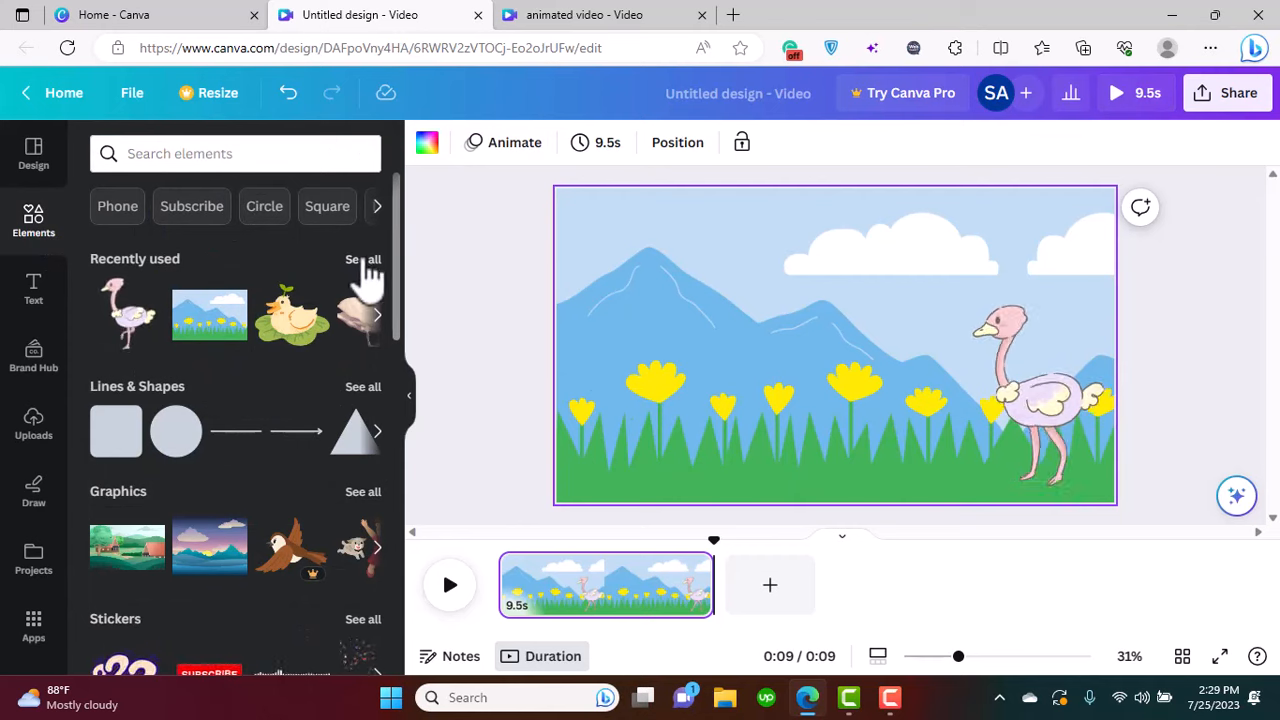
pyautogui.click(256, 153)
pyautogui.write('bee')
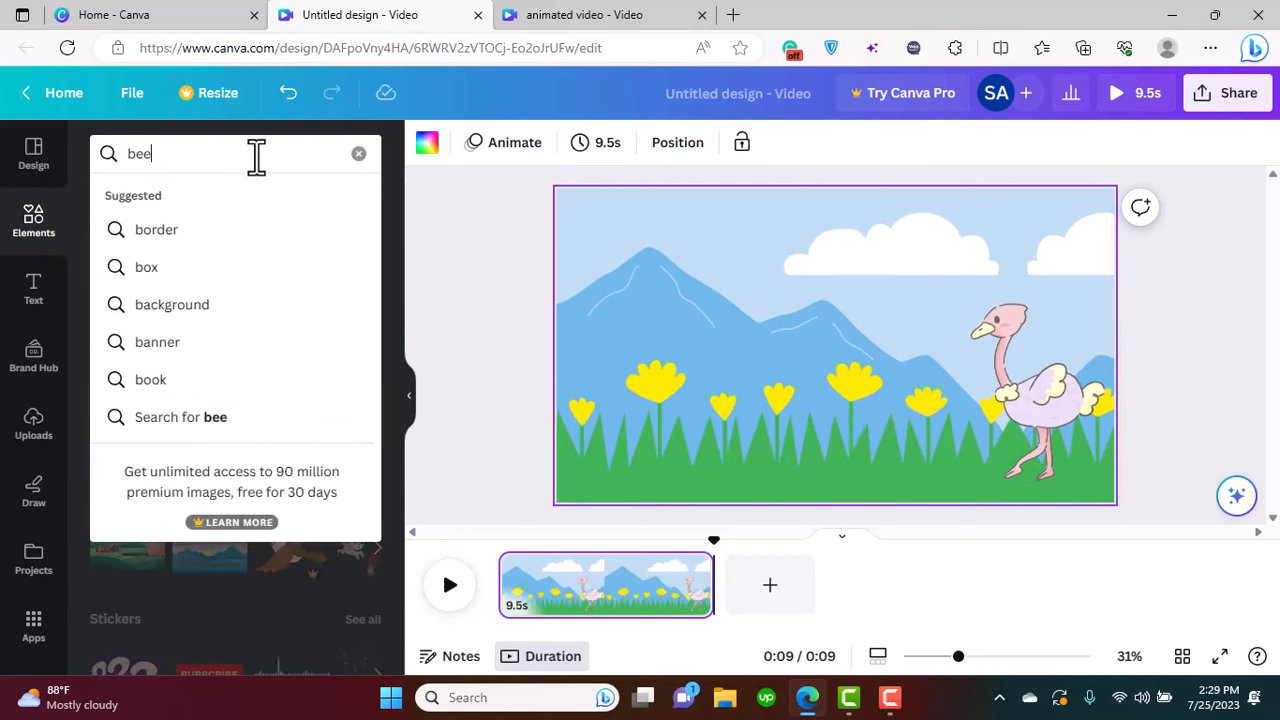
pyautogui.press('Return')
pyautogui.click(372, 302)
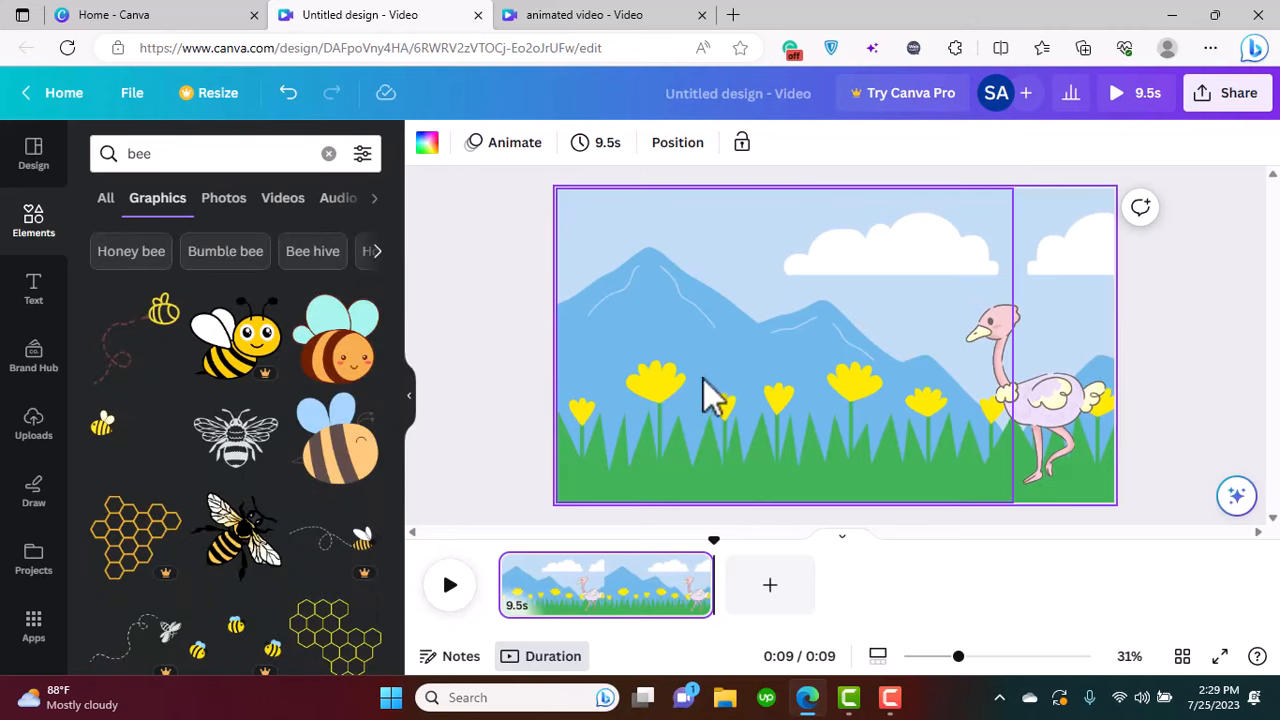
# - Filter the bee results to animated elements only and show all of their graphics
pyautogui.click(362, 153)
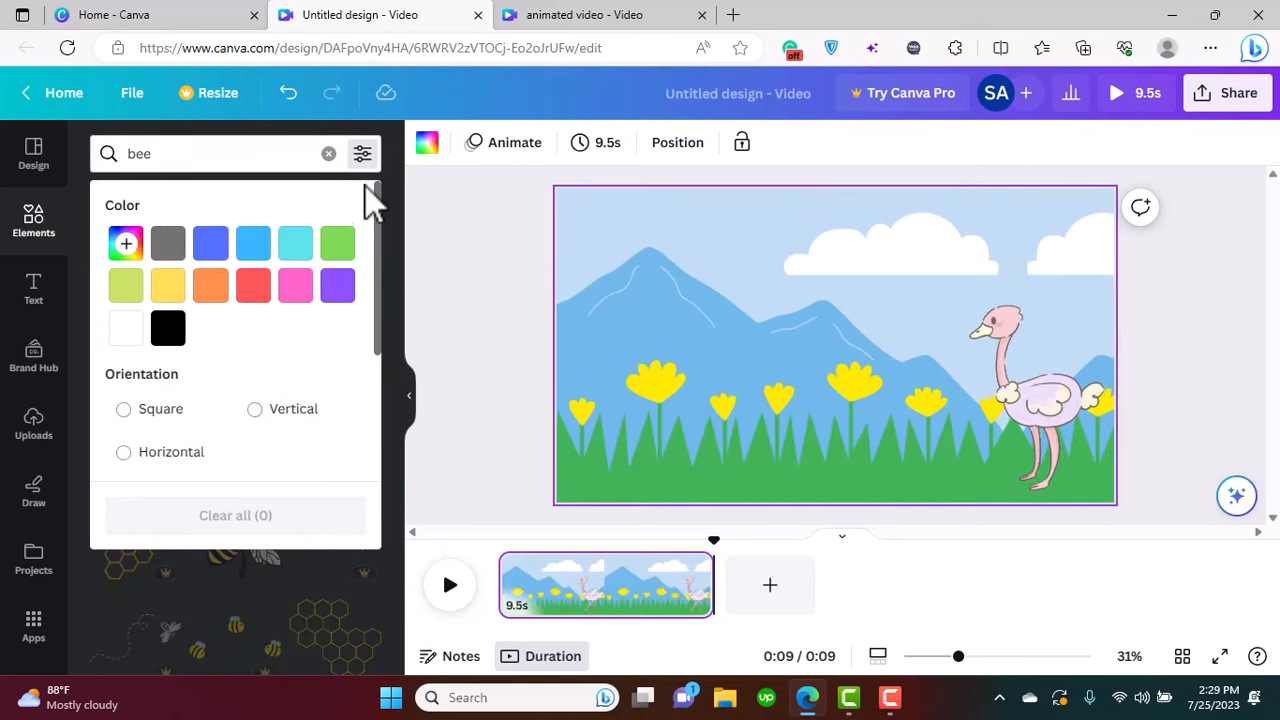
pyautogui.moveTo(374, 298); pyautogui.dragTo(392, 514)
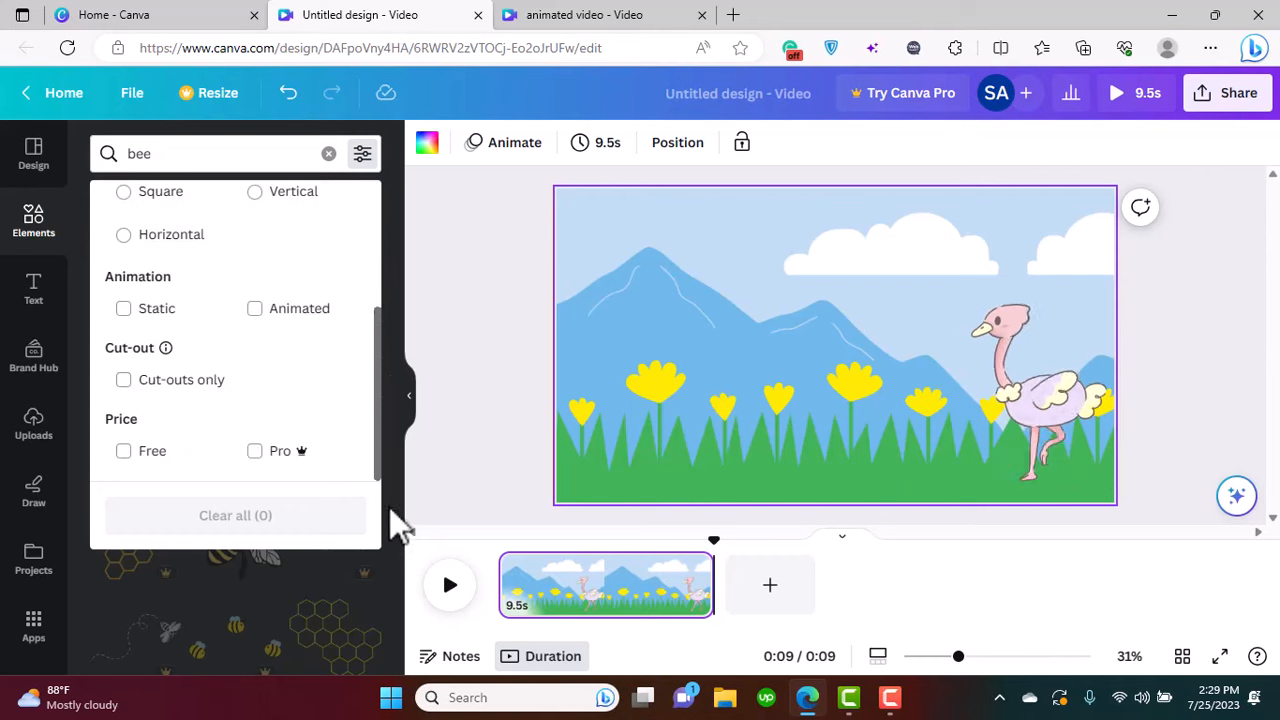
pyautogui.click(280, 312)
pyautogui.click(382, 258)
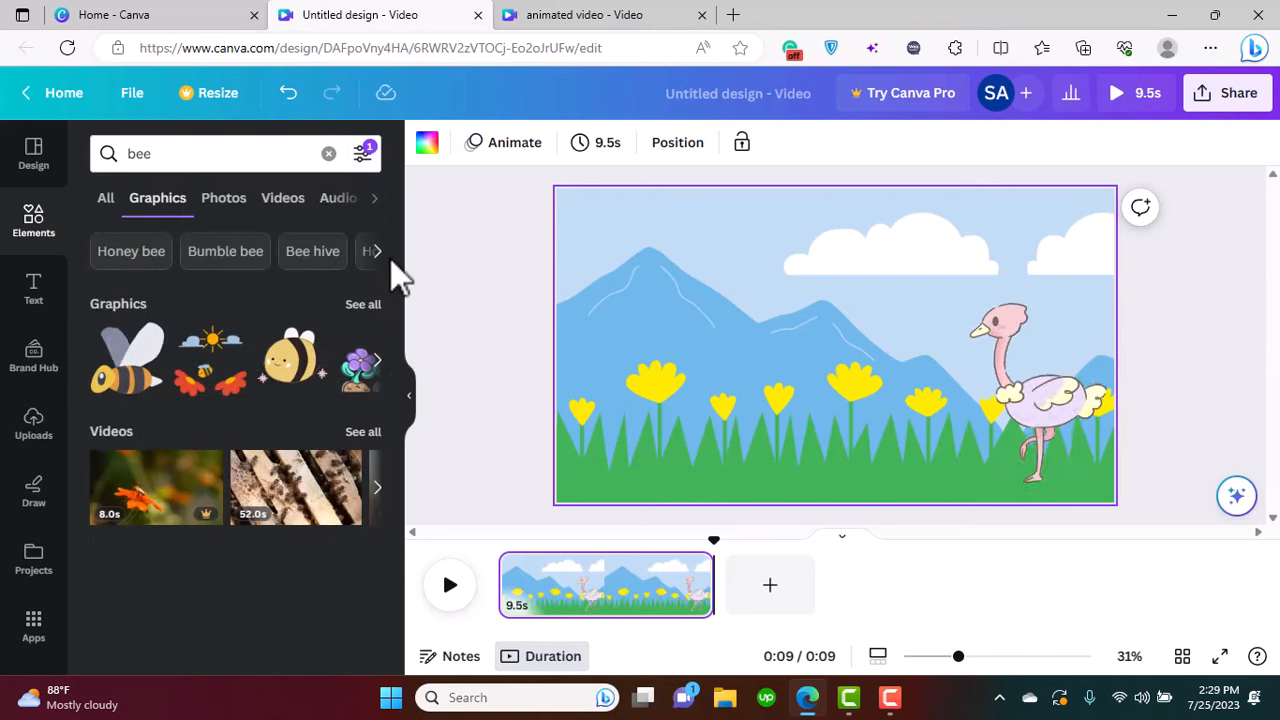
pyautogui.click(371, 306)
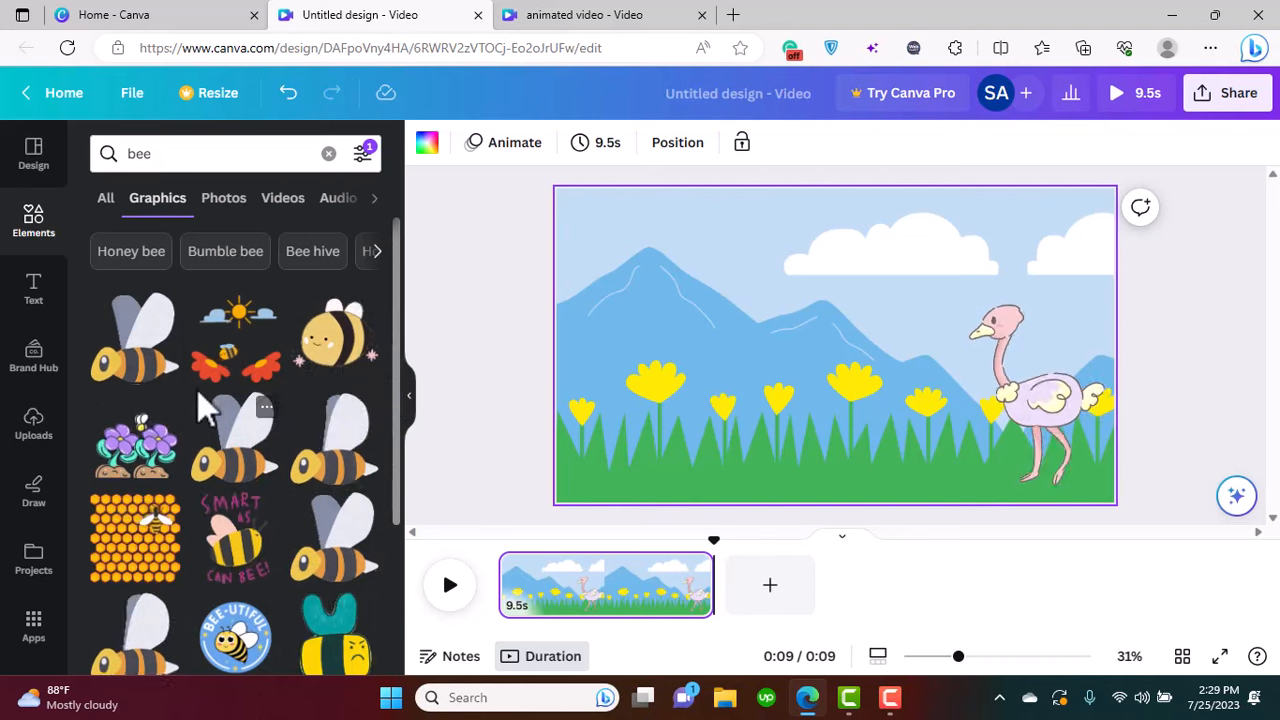
# - Add the striped bee with grey wings, shrunk to a tiny size, on the large yellow flower below the tall mountain
pyautogui.click(135, 375)
pyautogui.moveTo(711, 219); pyautogui.dragTo(947, 459)
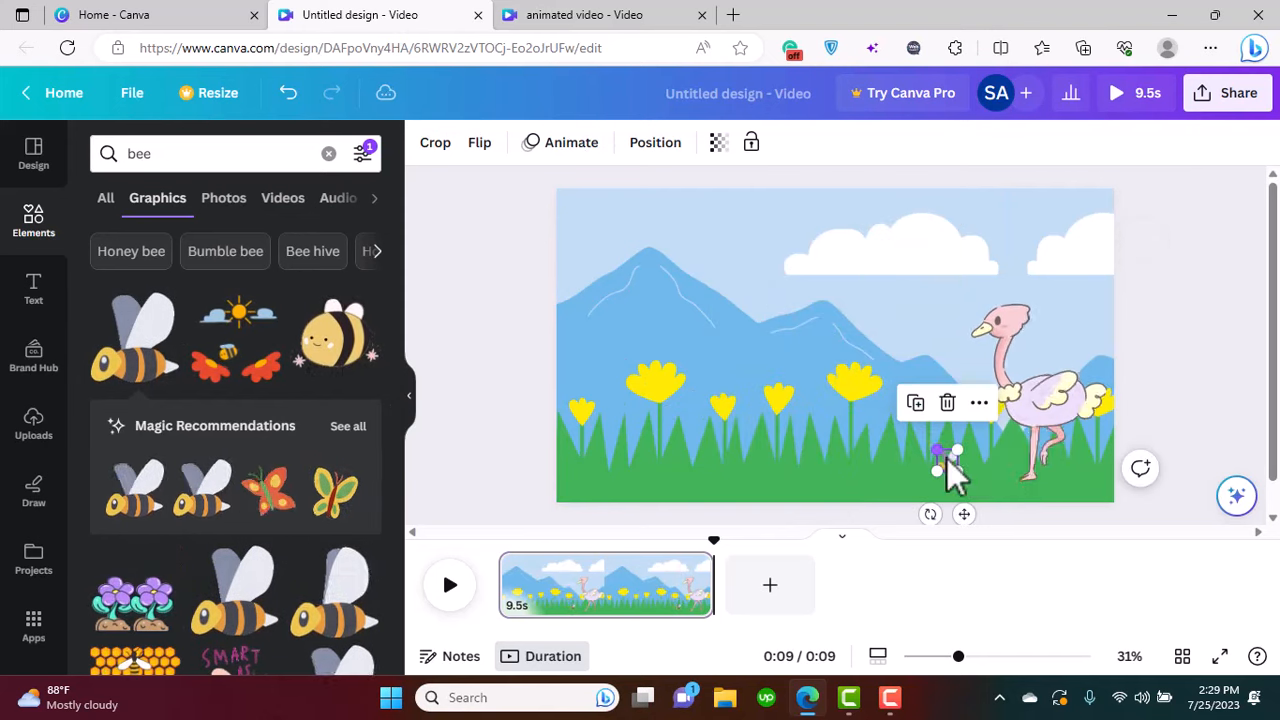
pyautogui.moveTo(966, 514); pyautogui.dragTo(685, 419)
pyautogui.click(481, 145)
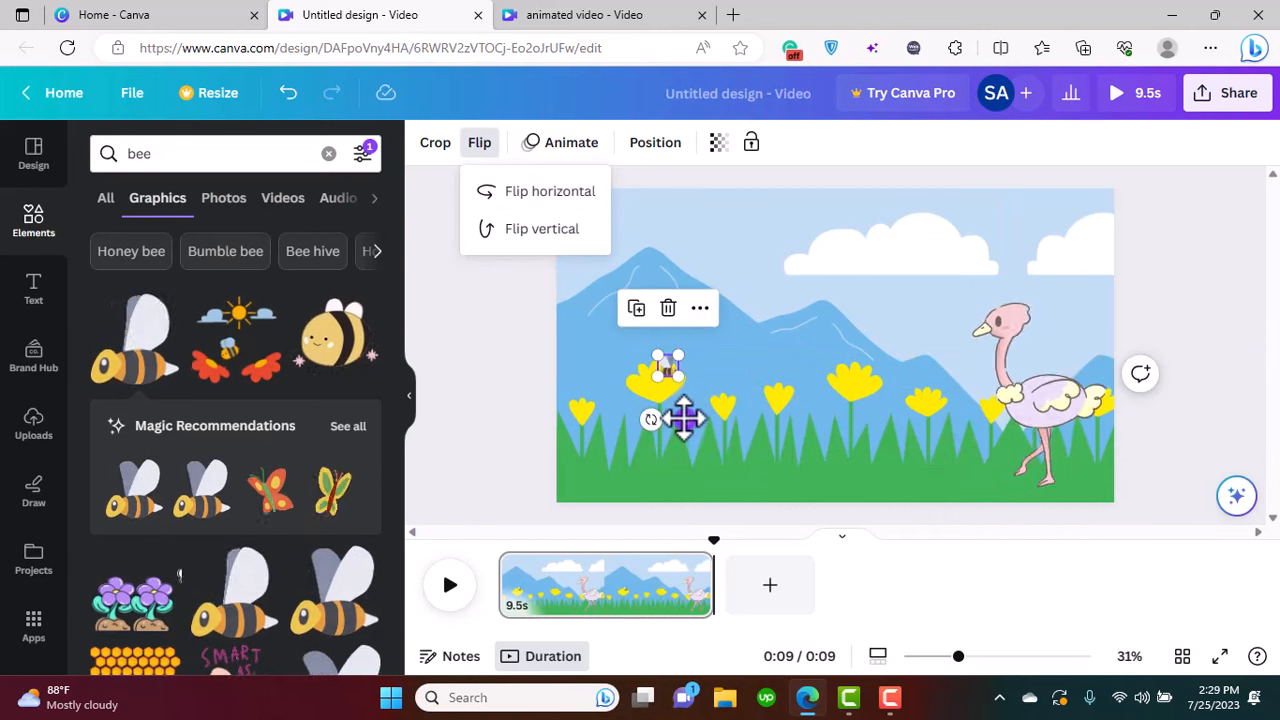
pyautogui.moveTo(685, 419); pyautogui.dragTo(664, 423)
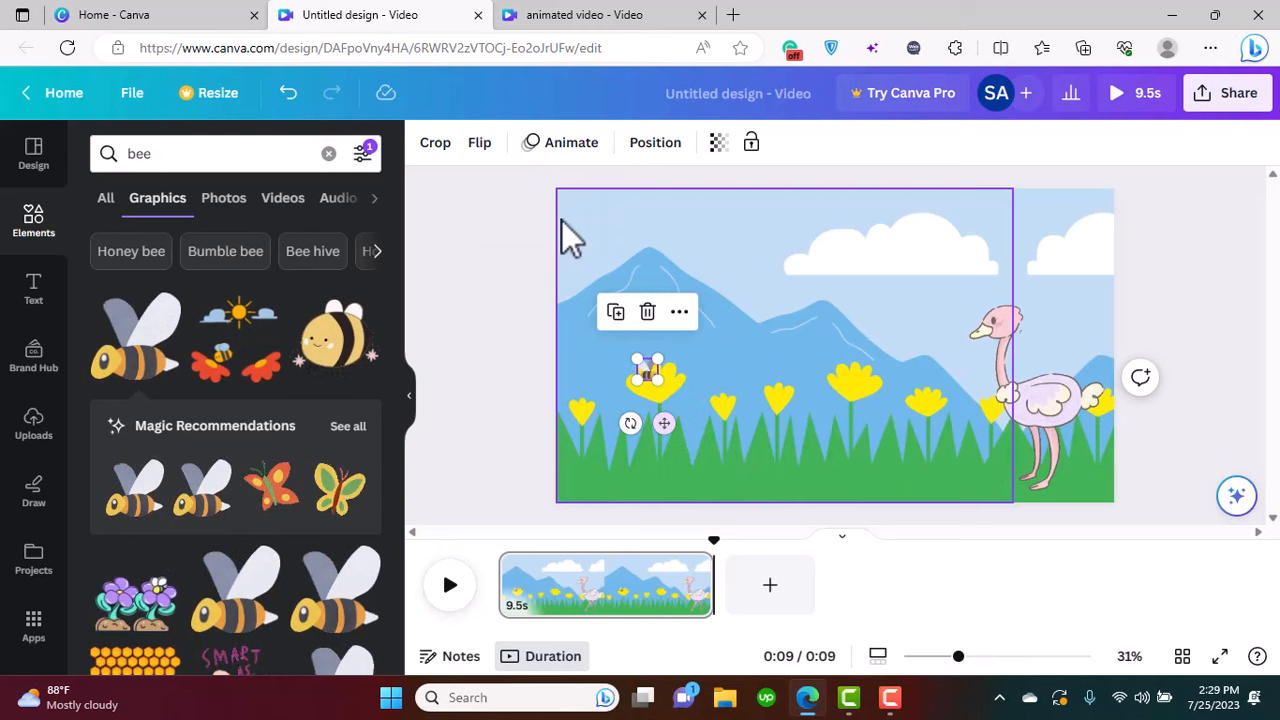
# - Create a custom animation moving the bee rightward along a wavy path with three small loops, ending at the flower near the ostrich
pyautogui.click(565, 144)
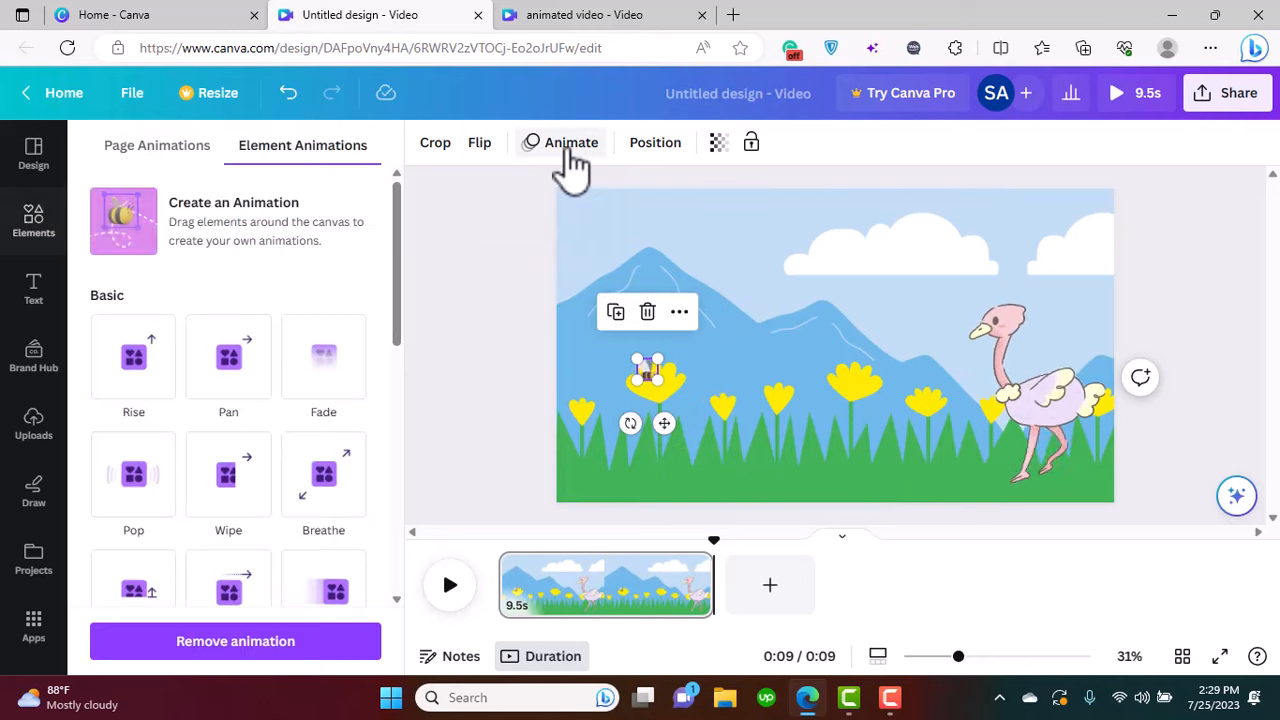
pyautogui.click(285, 232)
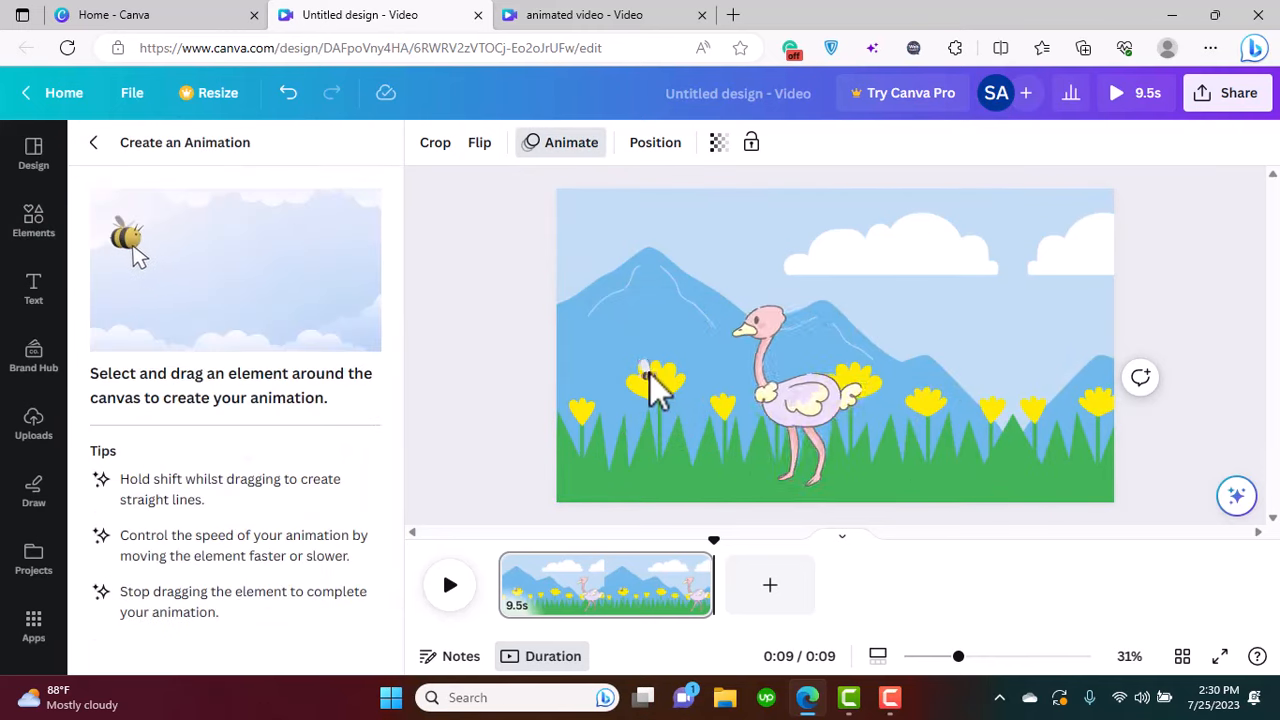
pyautogui.click(650, 378)
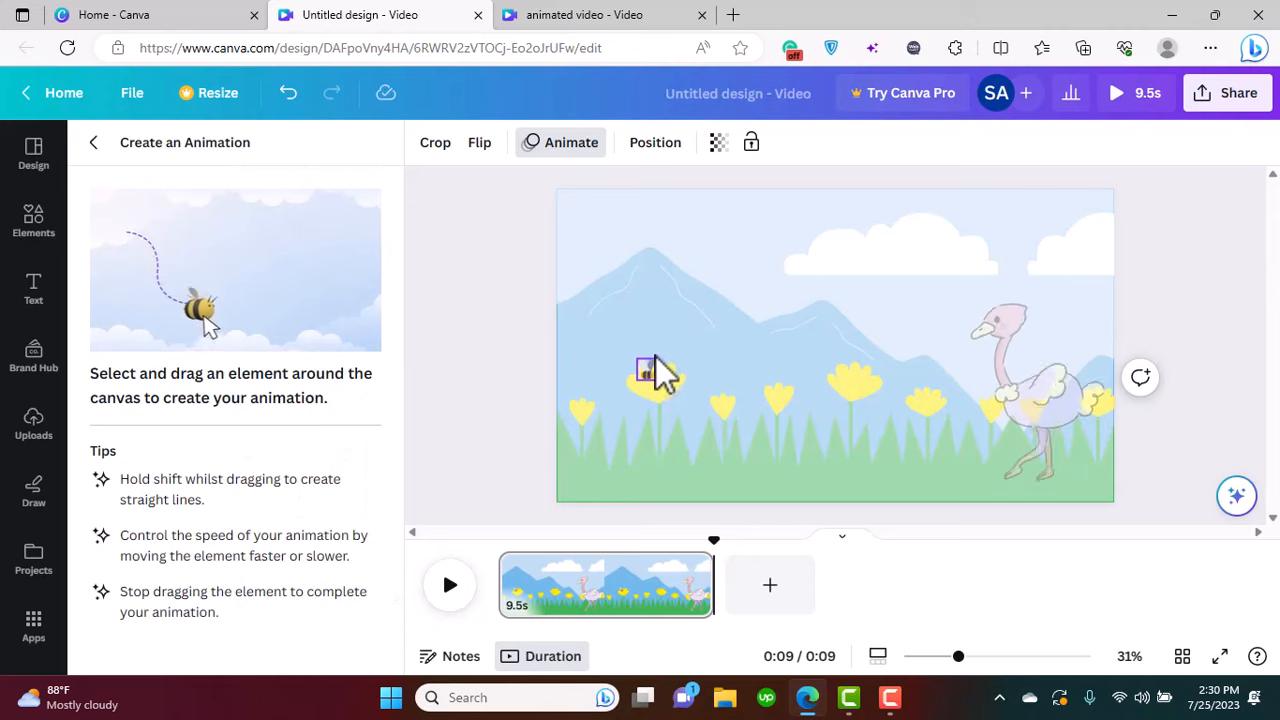
pyautogui.moveTo(651, 368); pyautogui.dragTo(673, 342)
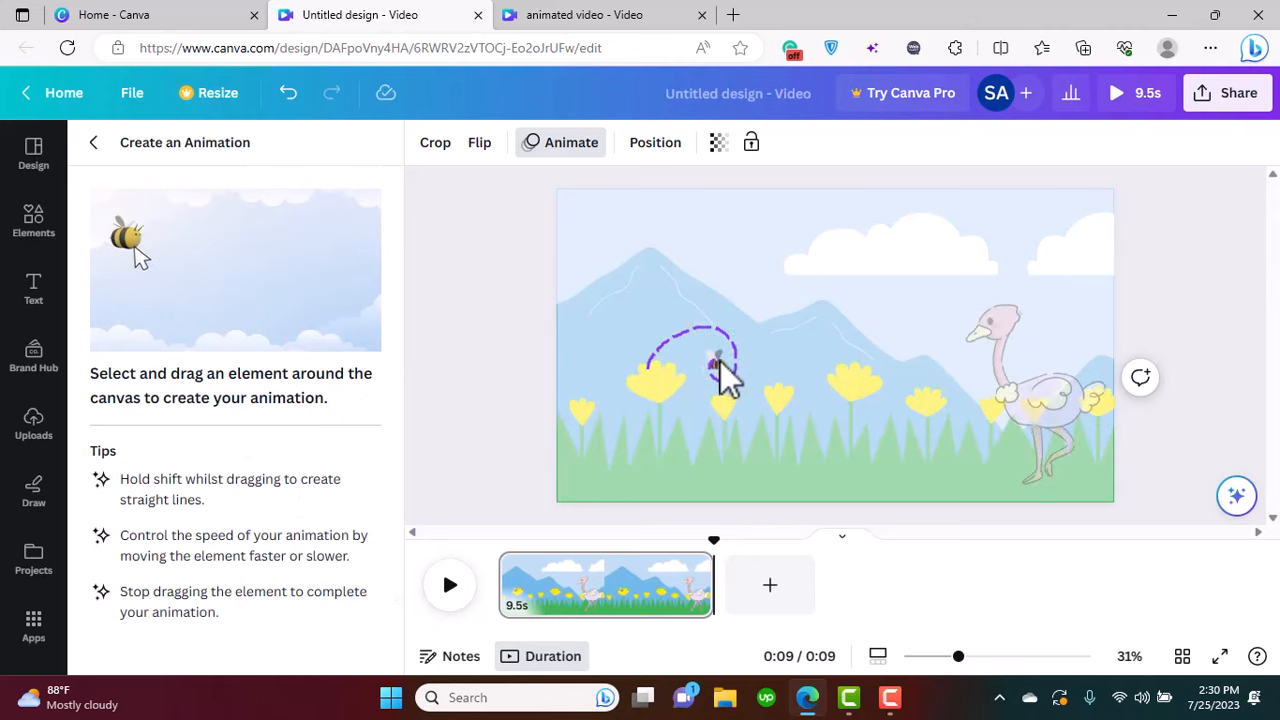
pyautogui.moveTo(736, 361)
pyautogui.mouseDown()
pyautogui.moveTo(800, 388)
pyautogui.moveTo(836, 347)
pyautogui.mouseUp()
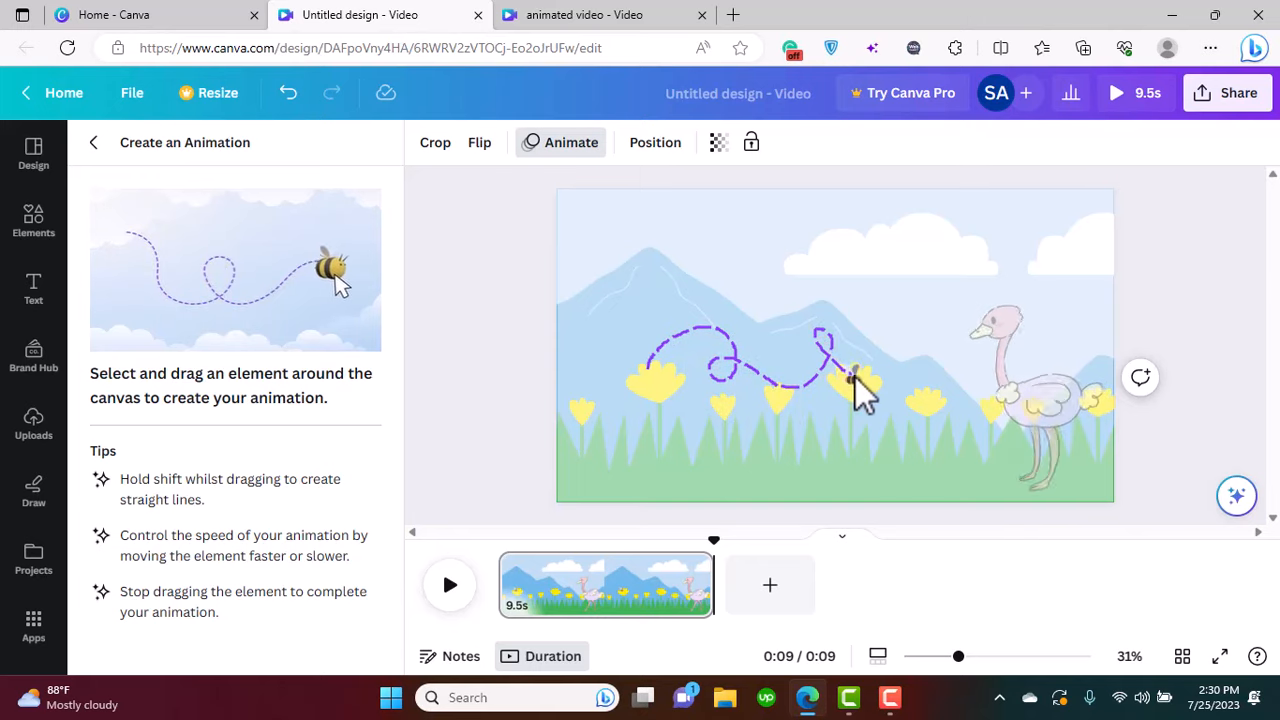
pyautogui.moveTo(914, 354); pyautogui.dragTo(904, 332)
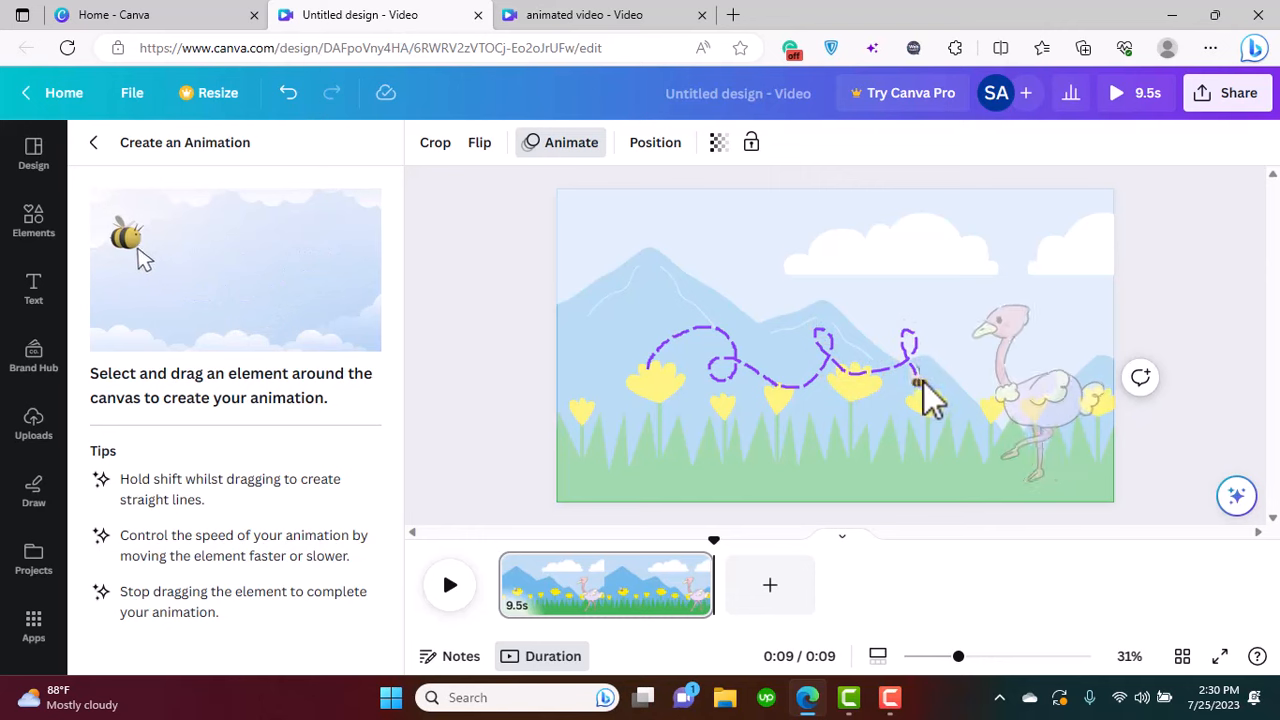
pyautogui.moveTo(934, 399); pyautogui.dragTo(935, 401)
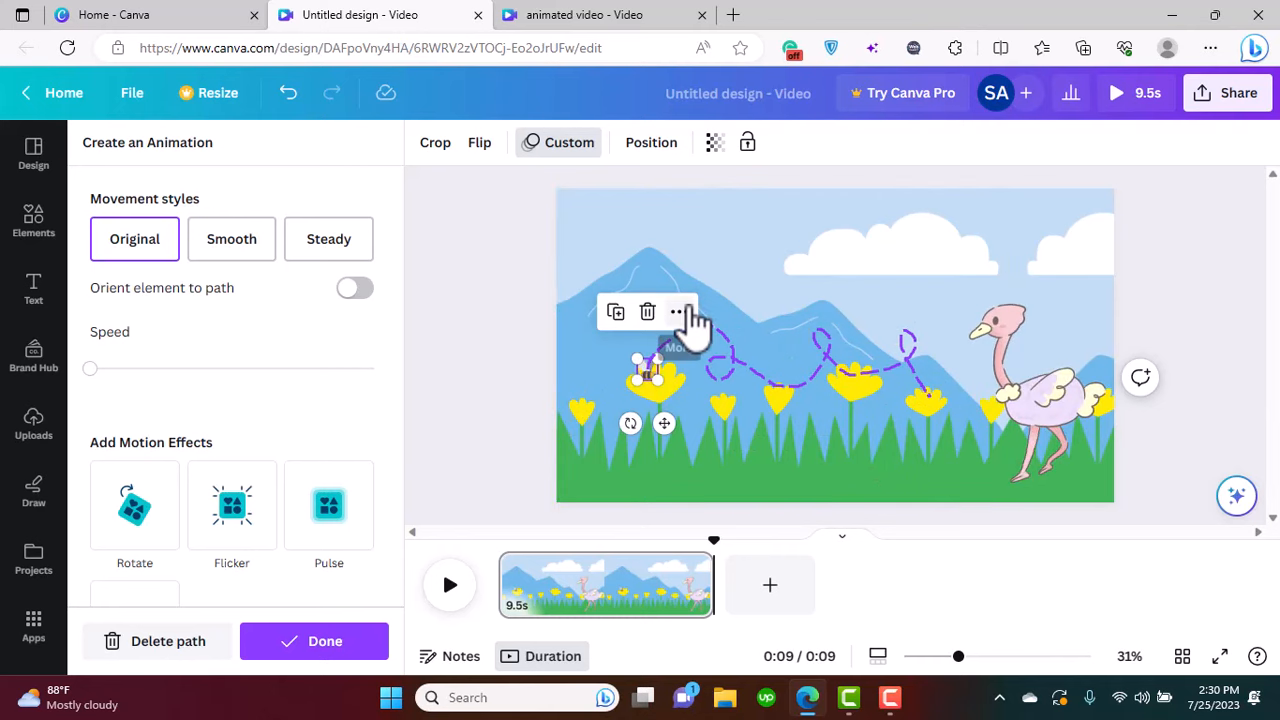
# - Move the bee layer directly below the ostrich layer and preview the scene
pyautogui.click(678, 313)
pyautogui.moveTo(754, 372)
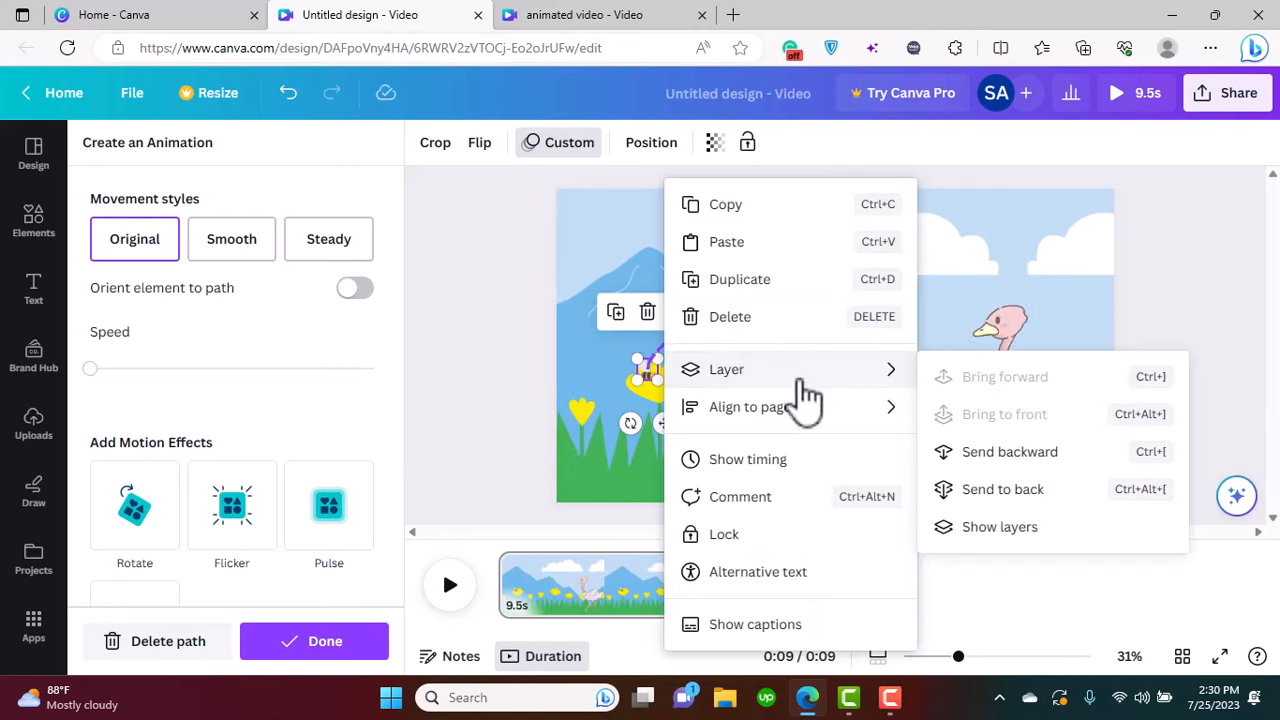
pyautogui.click(1000, 527)
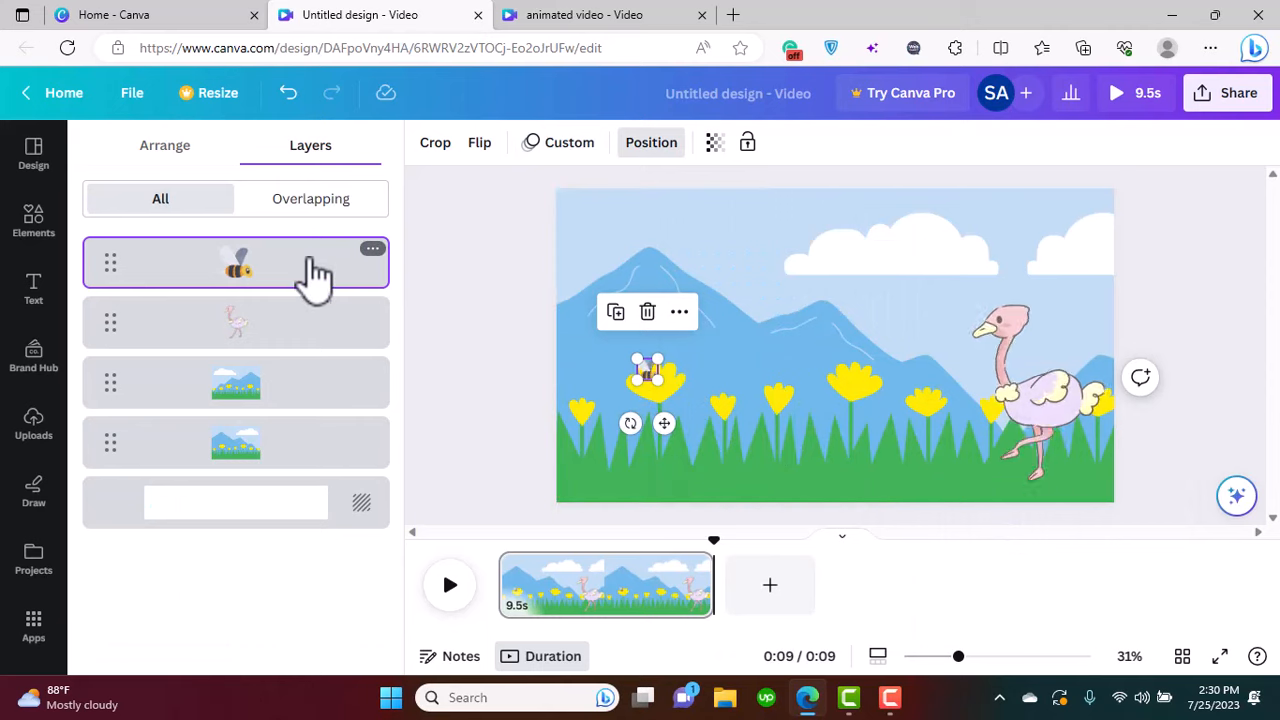
pyautogui.moveTo(313, 270); pyautogui.dragTo(297, 342)
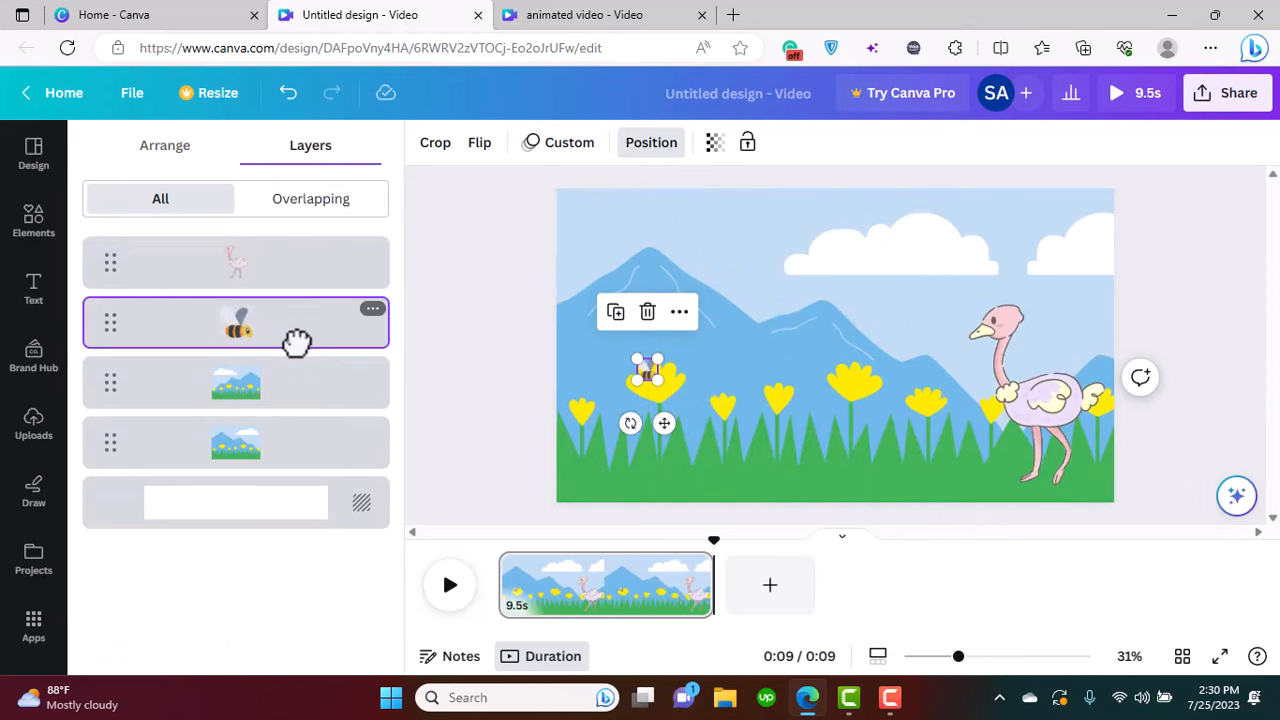
pyautogui.click(450, 590)
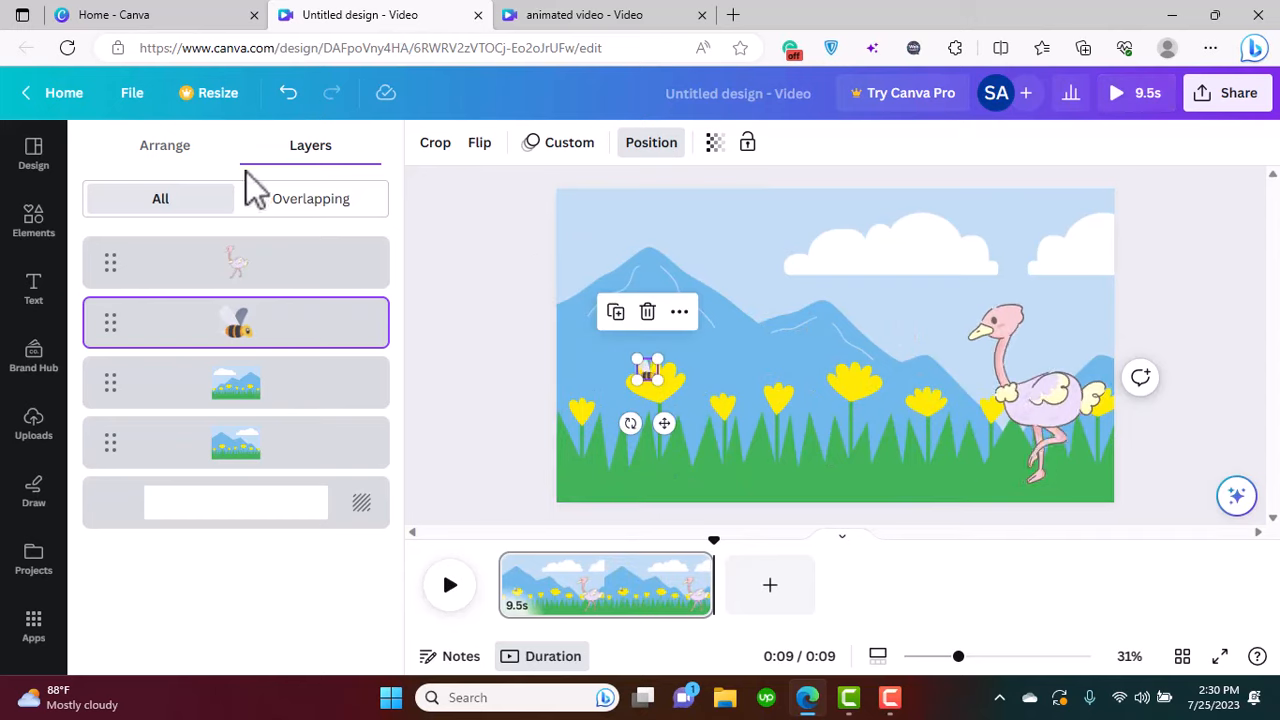
pyautogui.click(197, 163)
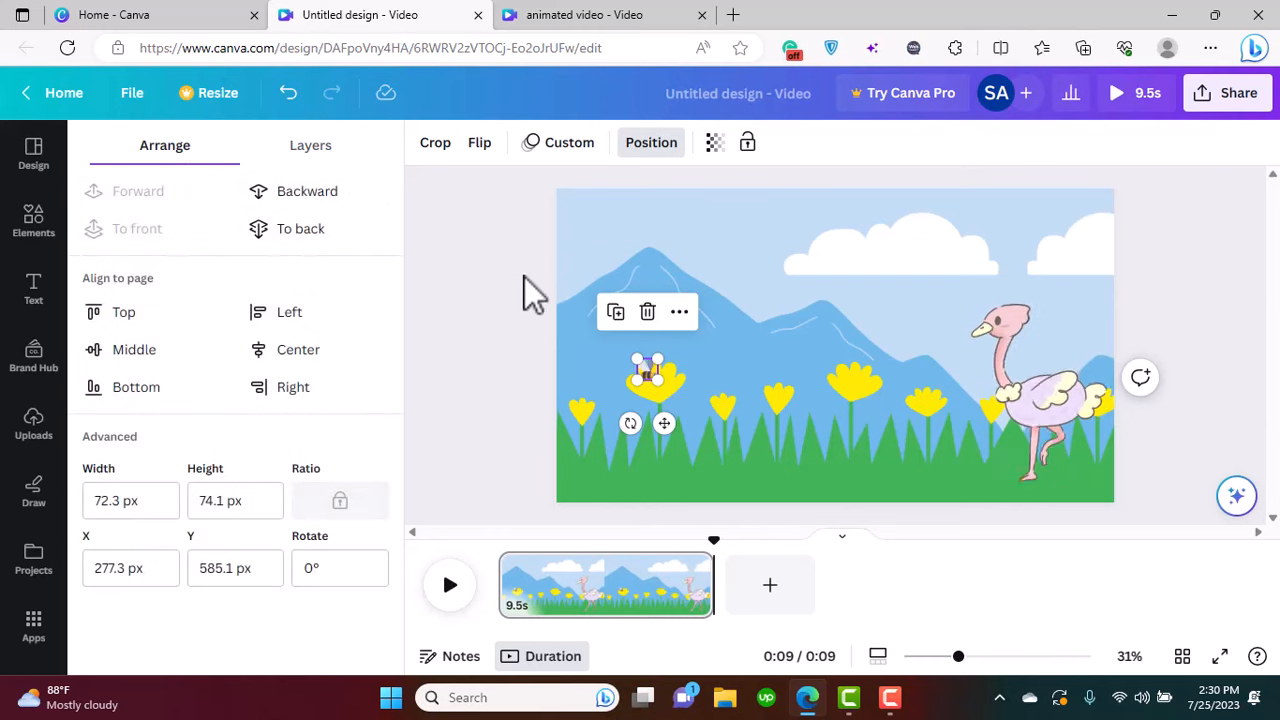
pyautogui.click(477, 217)
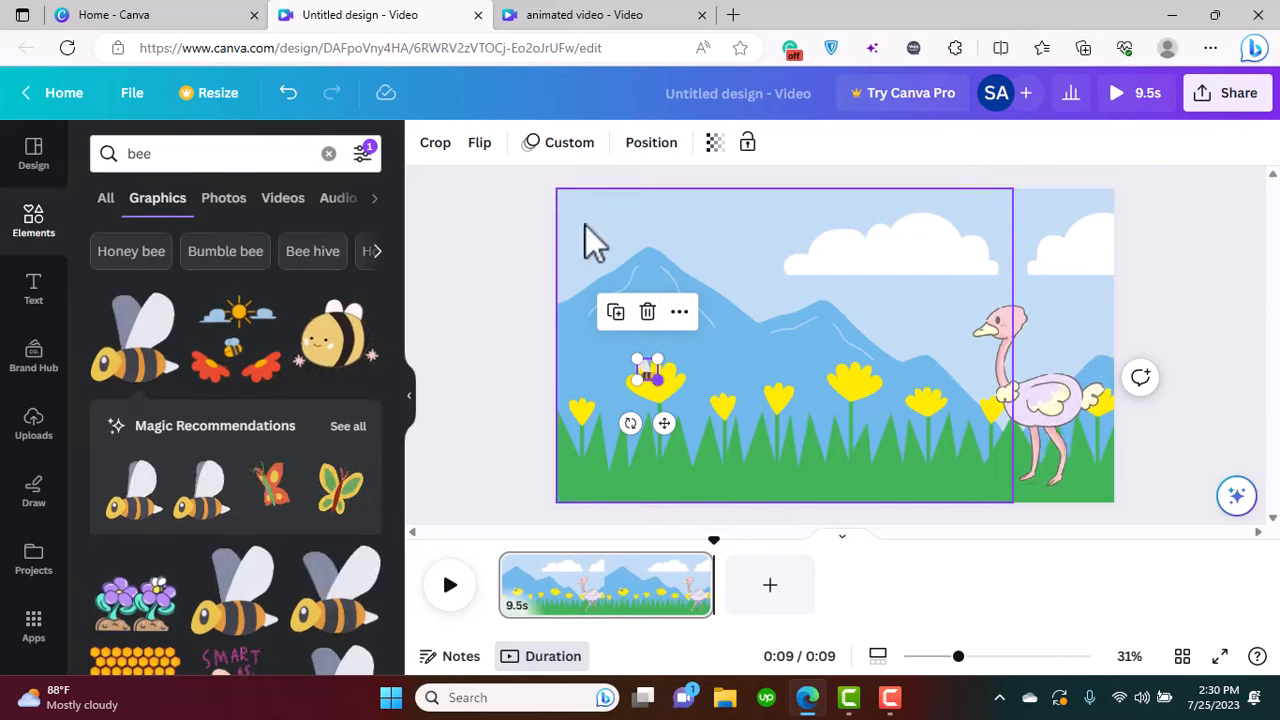
pyautogui.click(638, 152)
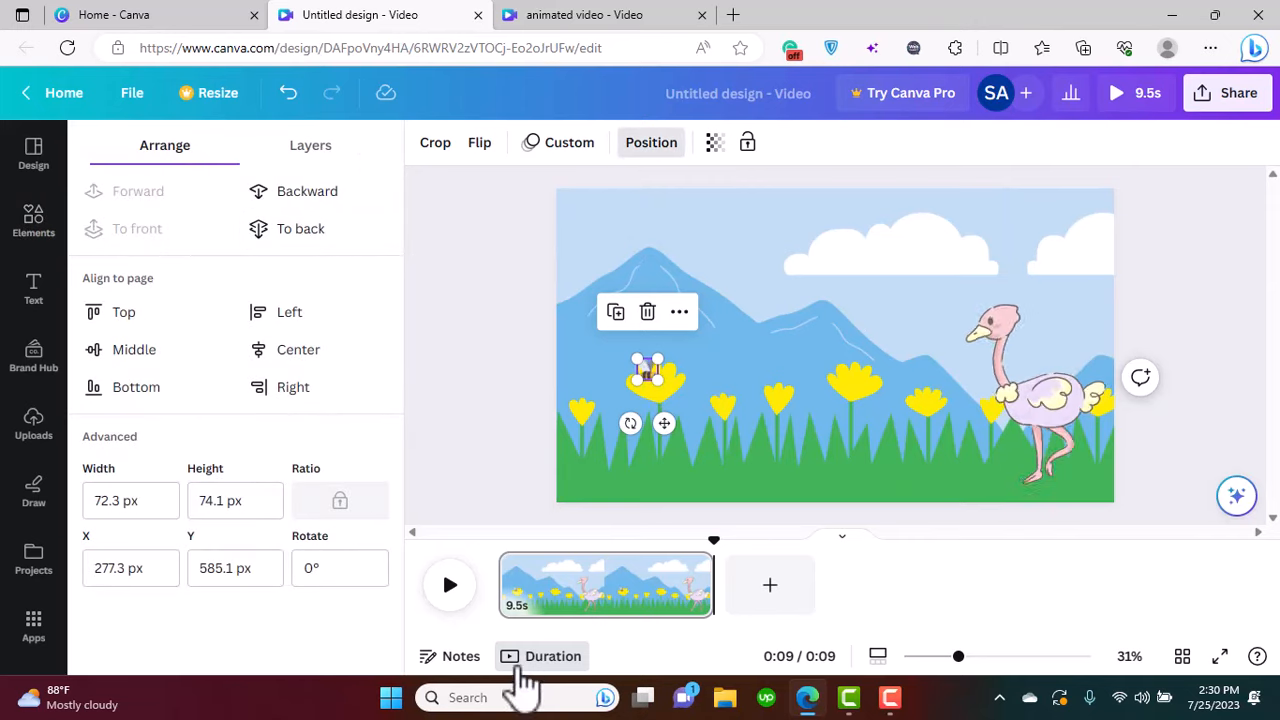
pyautogui.press('Escape')
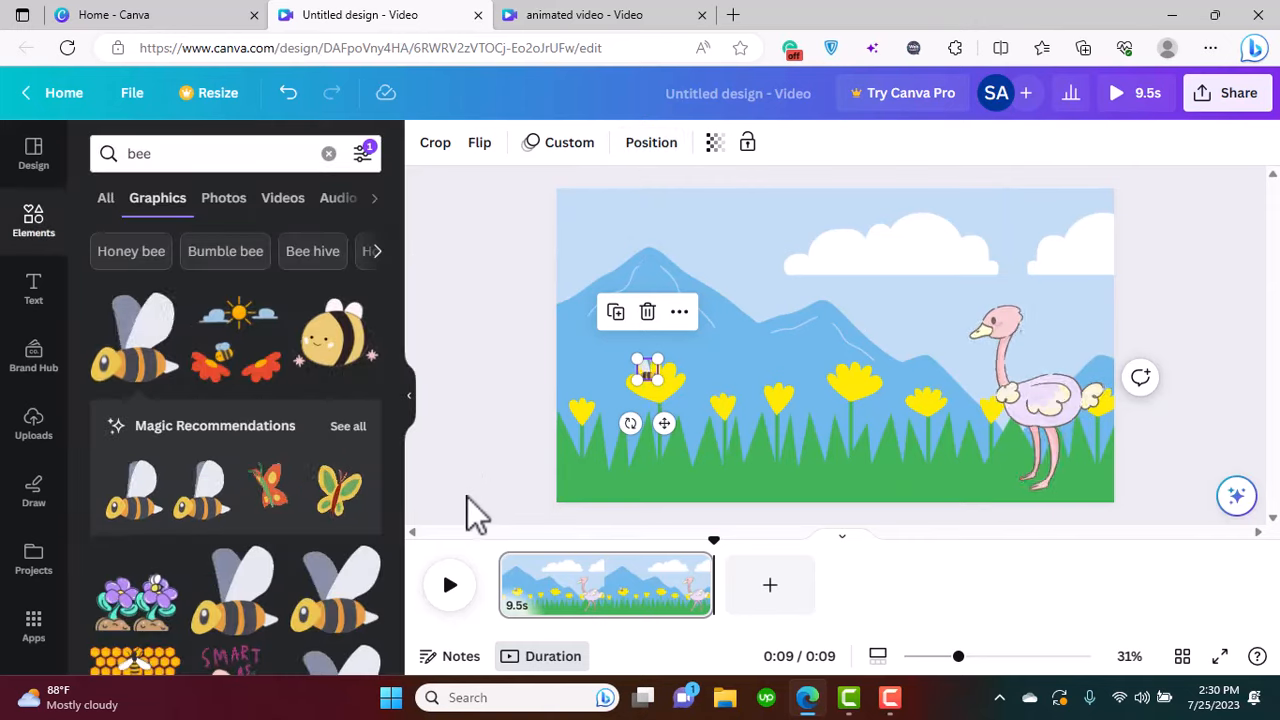
pyautogui.click(519, 351)
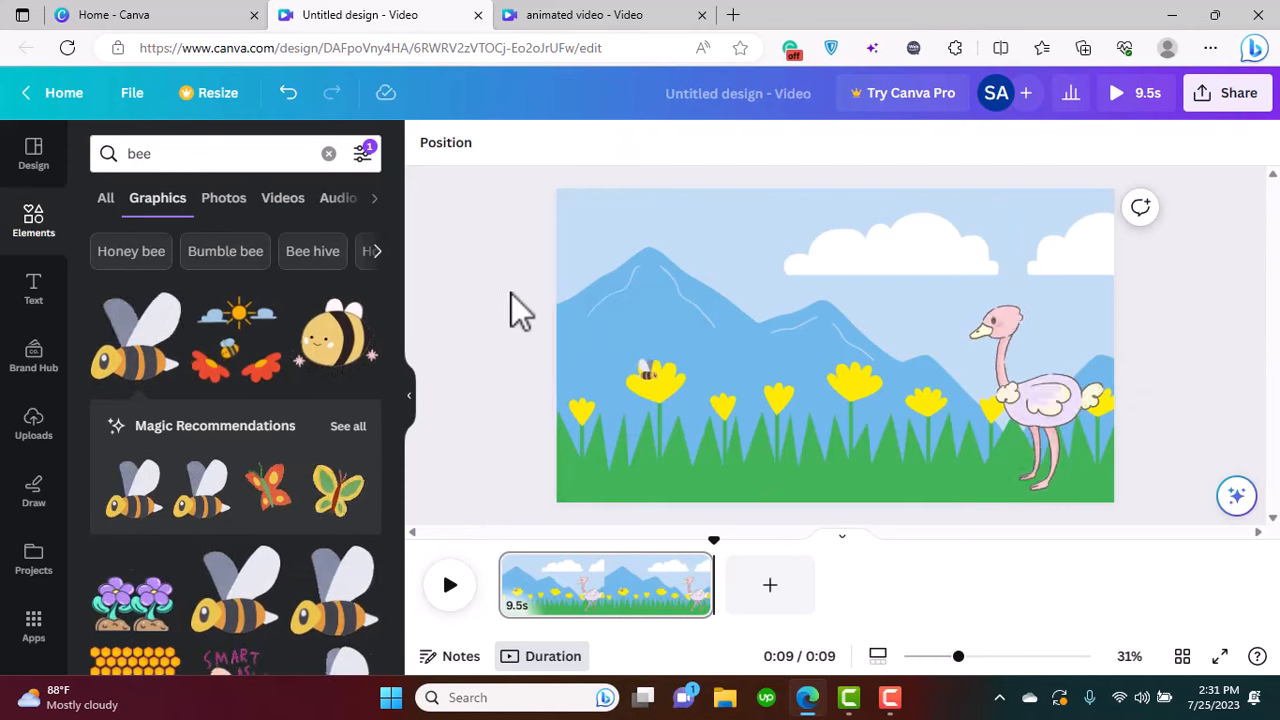
pyautogui.click(891, 347)
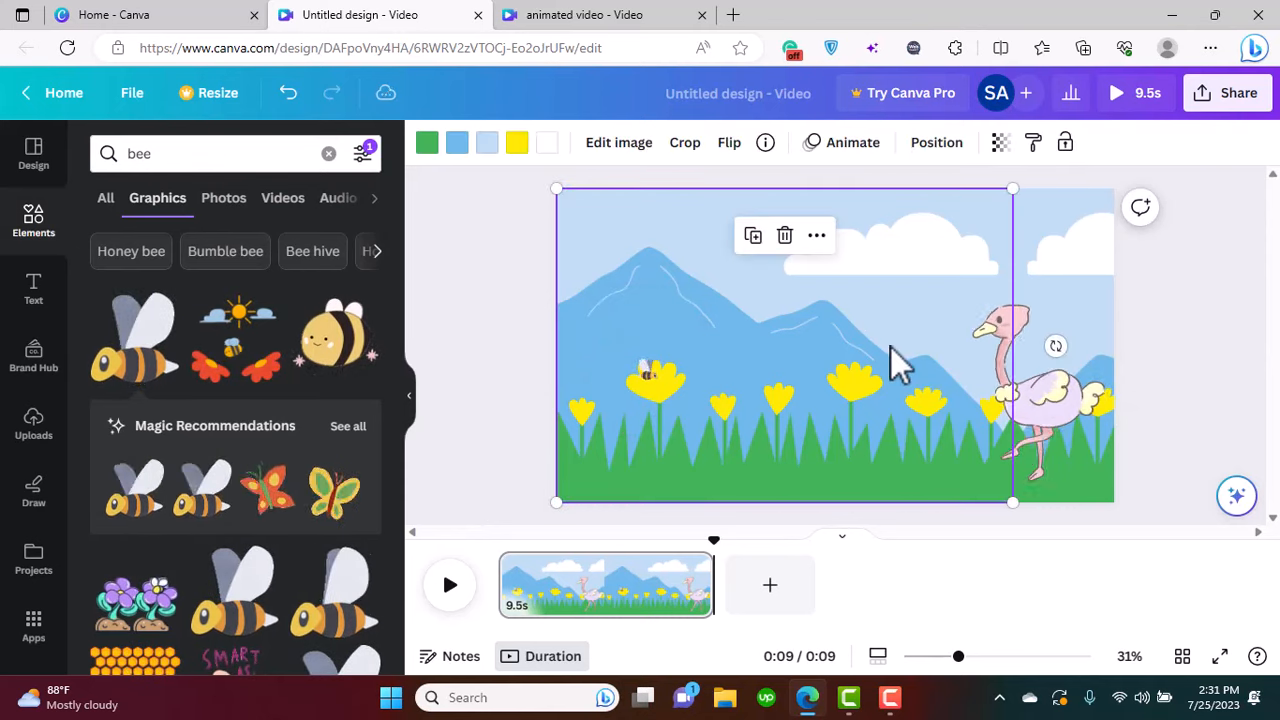
# - Set the movement style of the bee's custom path animation to Smooth
pyautogui.click(646, 378)
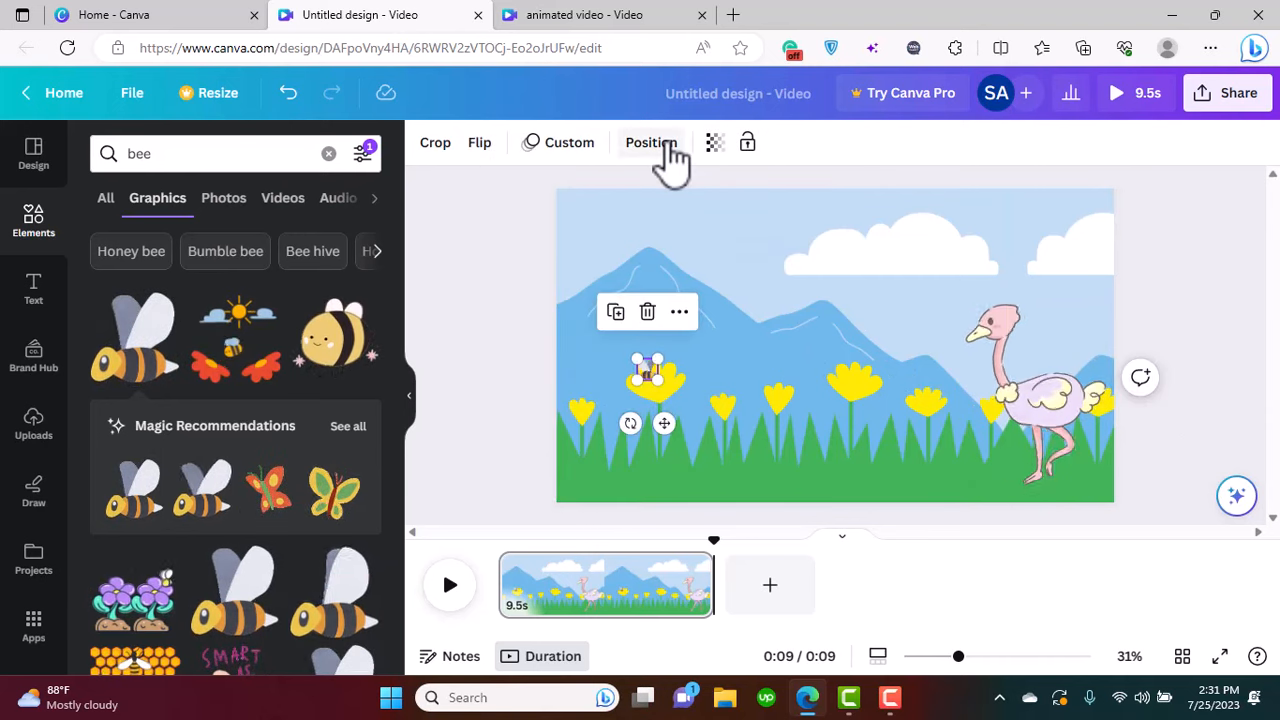
pyautogui.click(558, 150)
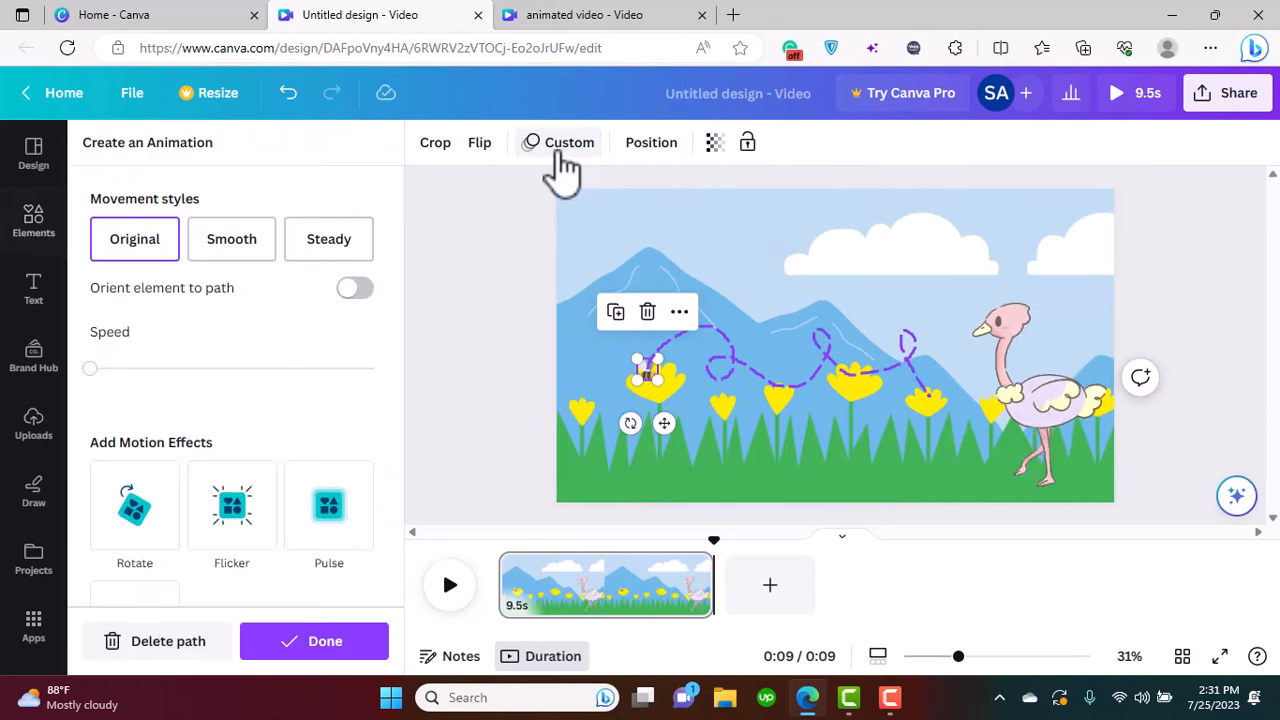
pyautogui.click(229, 255)
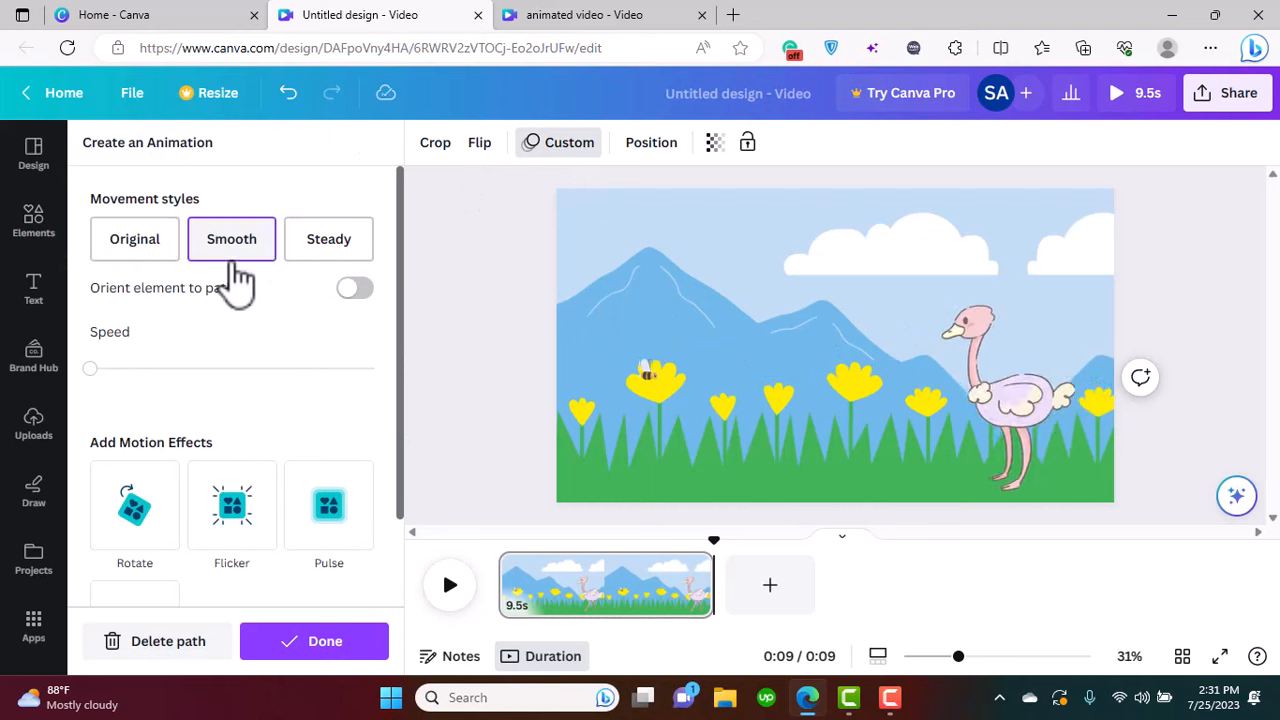
pyautogui.click(450, 310)
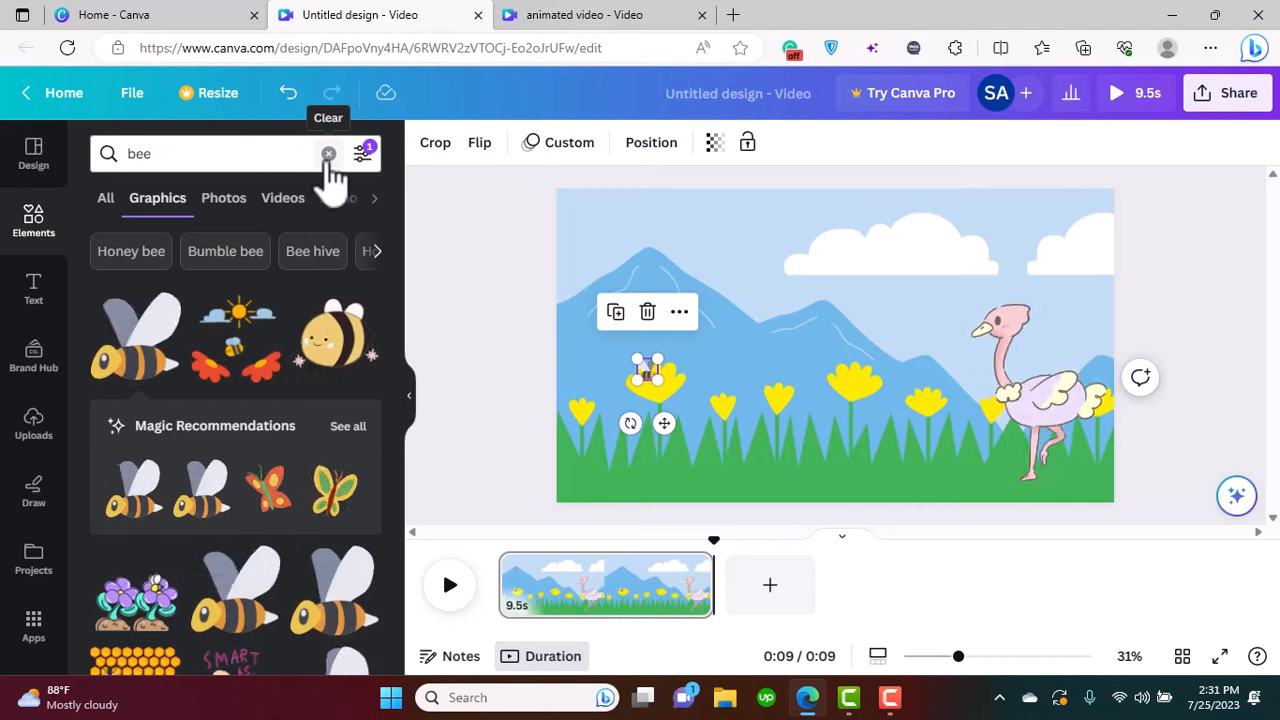
# - Search the animated graphics for "bird" in place of the bee search
pyautogui.click(249, 157)
pyautogui.write('bird')
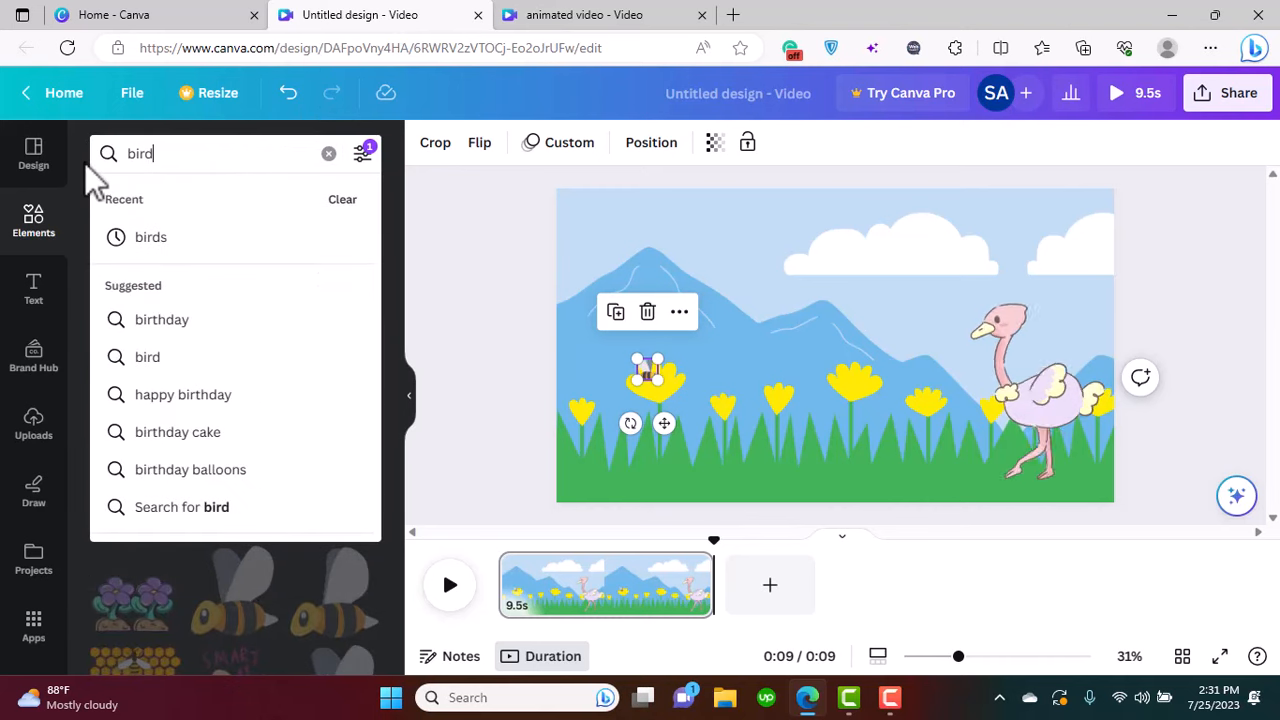
pyautogui.press('Return')
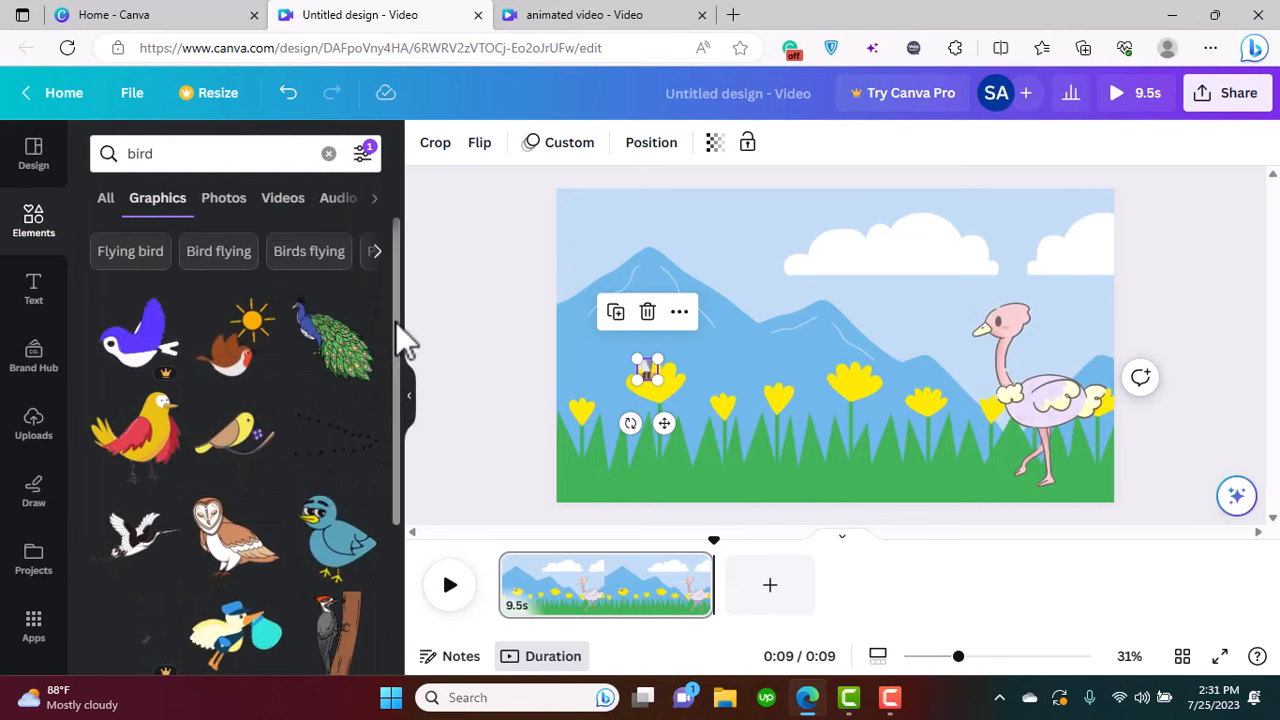
# - Add the stork carrying a turquoise bundle, shrunk to a small size, at the scene's left edge beside the tall mountain
pyautogui.moveTo(395, 321); pyautogui.dragTo(394, 352)
pyautogui.scroll(-3, 393, 361)
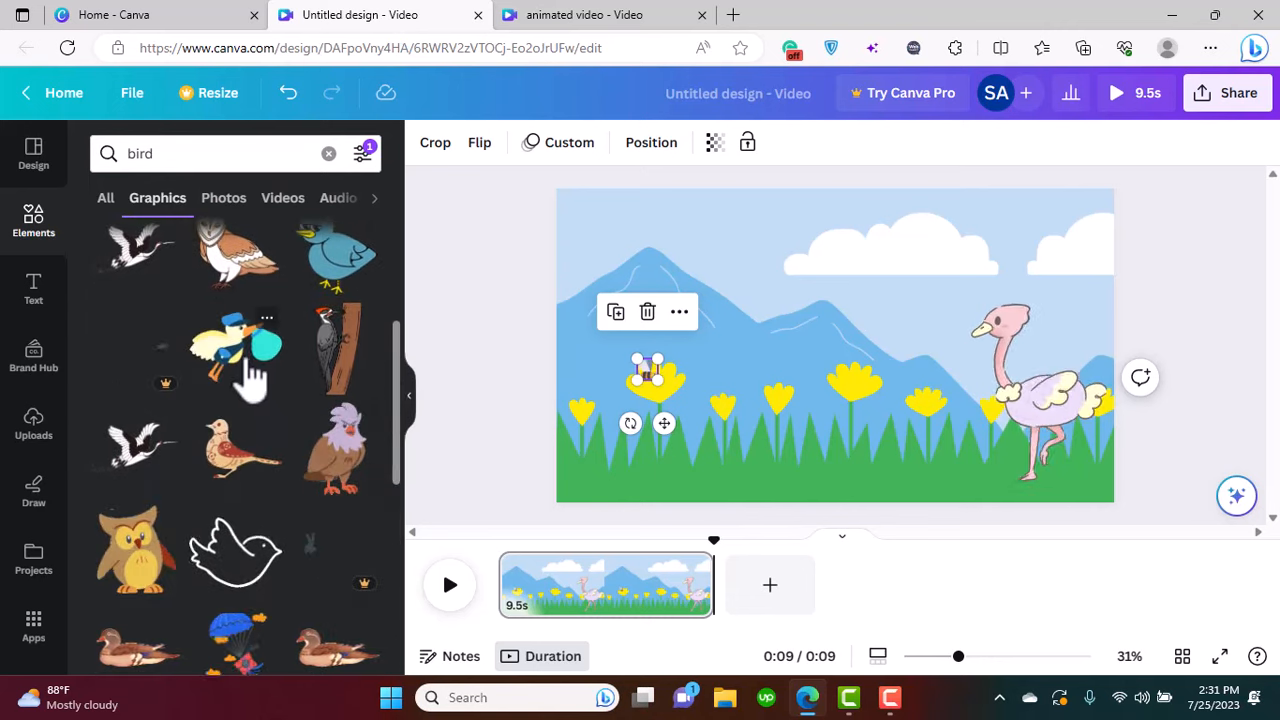
pyautogui.click(240, 355)
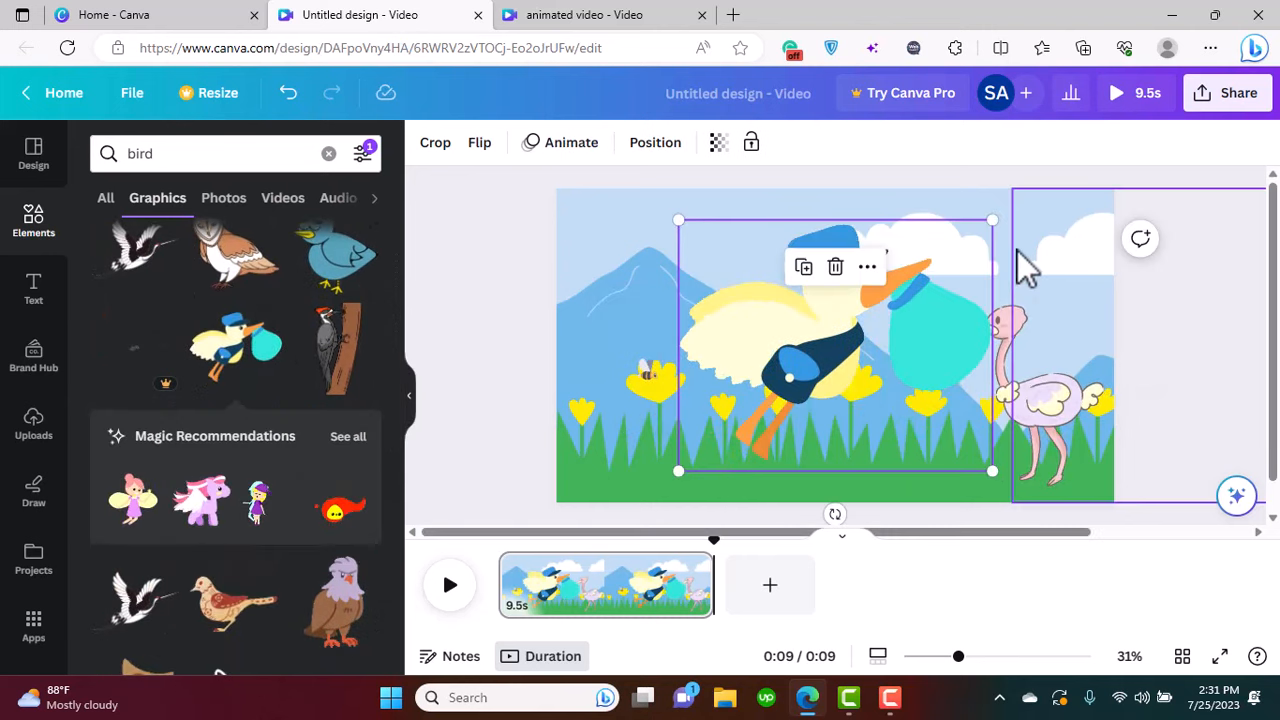
pyautogui.moveTo(993, 219); pyautogui.dragTo(569, 283)
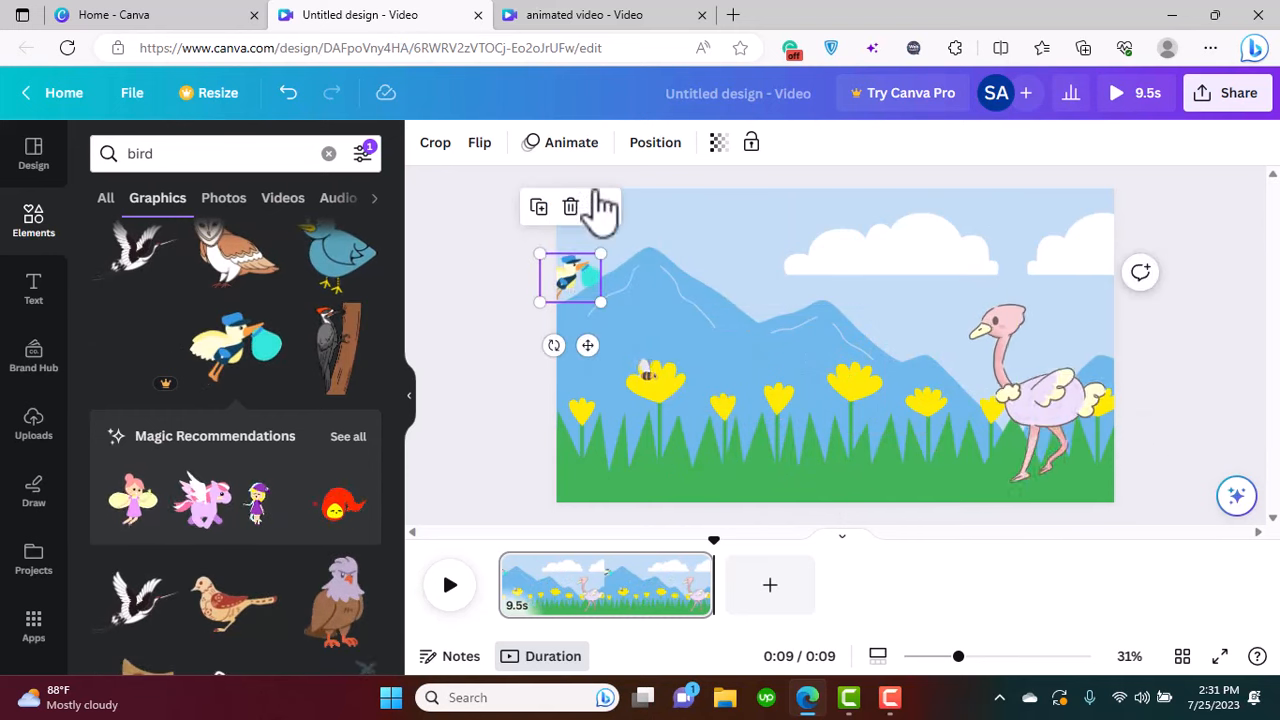
# - Create a custom animation flying the stork rightward across the sky along a wavy path past the scene's edge, with Smooth movement
pyautogui.click(566, 147)
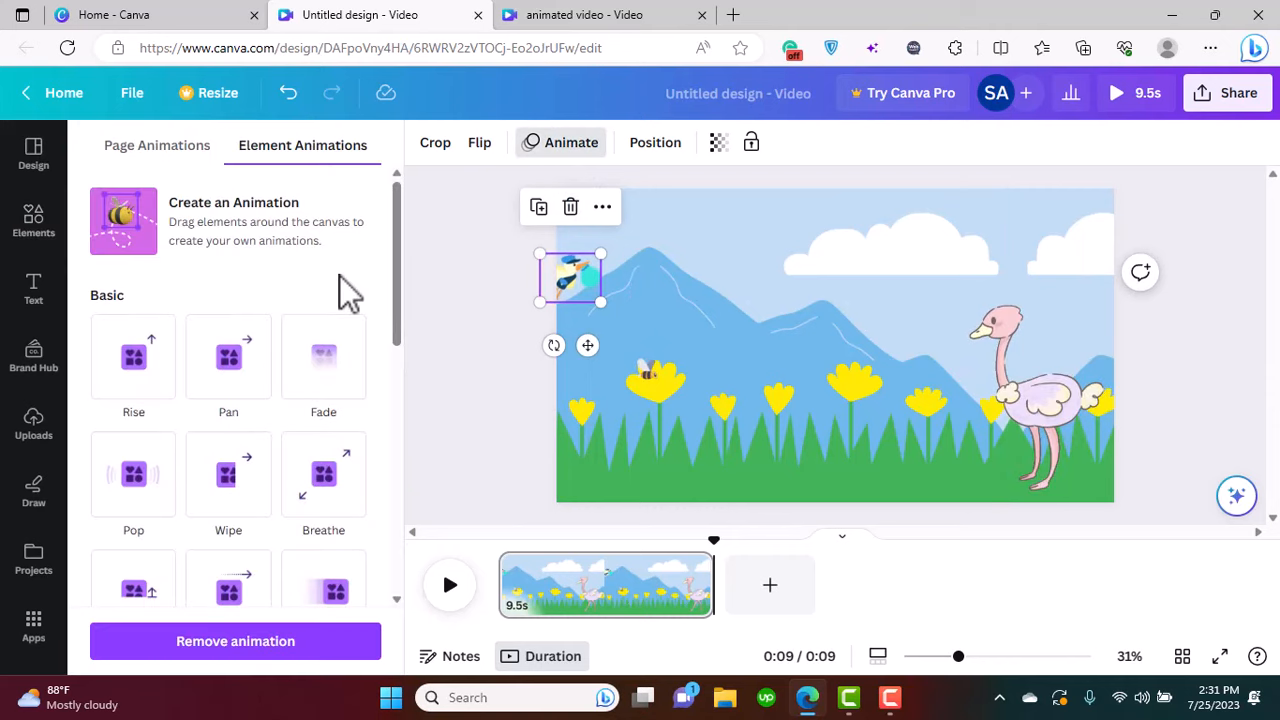
pyautogui.click(134, 226)
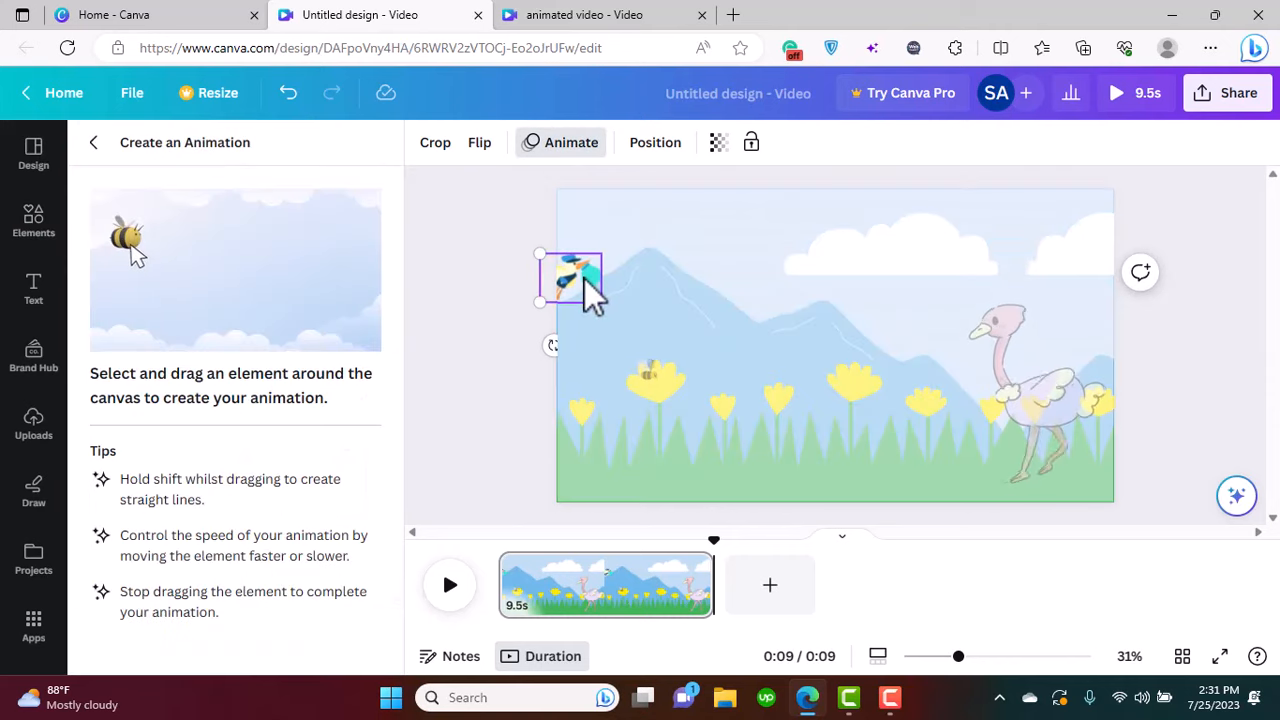
pyautogui.moveTo(569, 278)
pyautogui.mouseDown()
pyautogui.moveTo(614, 243)
pyautogui.moveTo(689, 251)
pyautogui.moveTo(718, 271)
pyautogui.moveTo(831, 232)
pyautogui.moveTo(881, 258)
pyautogui.mouseUp()
pyautogui.moveTo(948, 282)
pyautogui.mouseDown()
pyautogui.moveTo(1031, 237)
pyautogui.moveTo(1128, 294)
pyautogui.moveTo(1169, 292)
pyautogui.mouseUp()
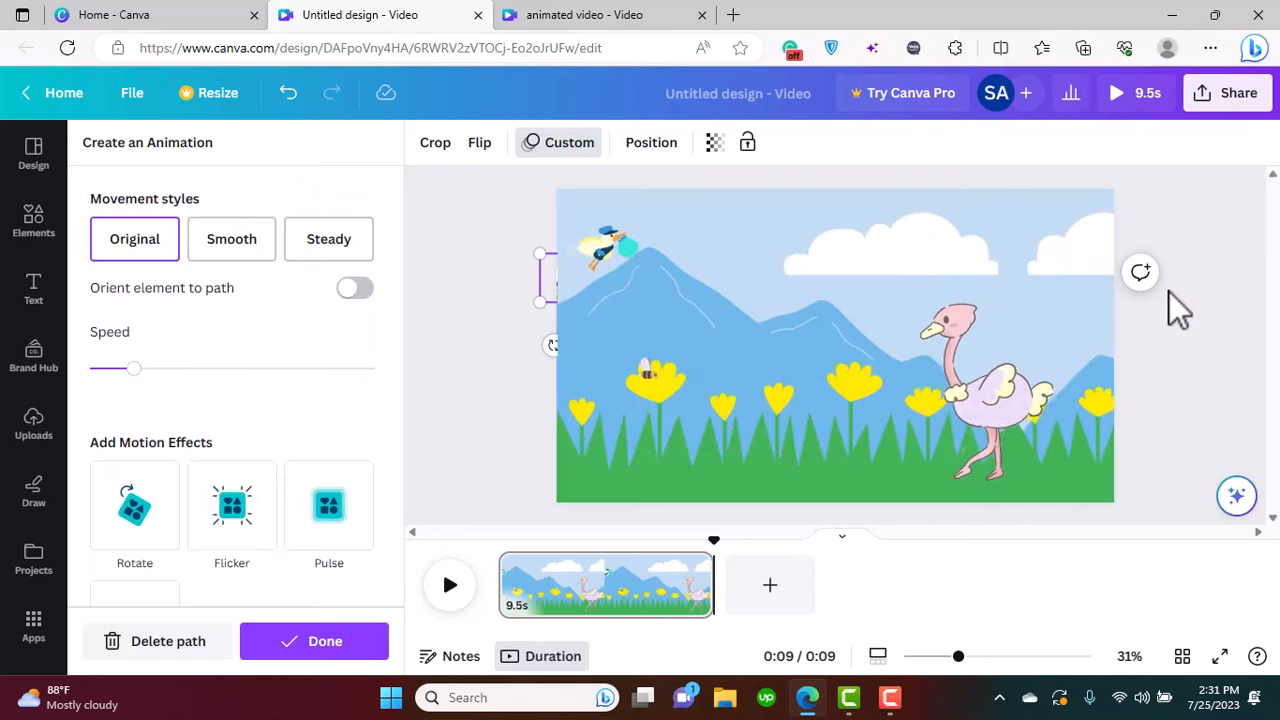
pyautogui.click(238, 240)
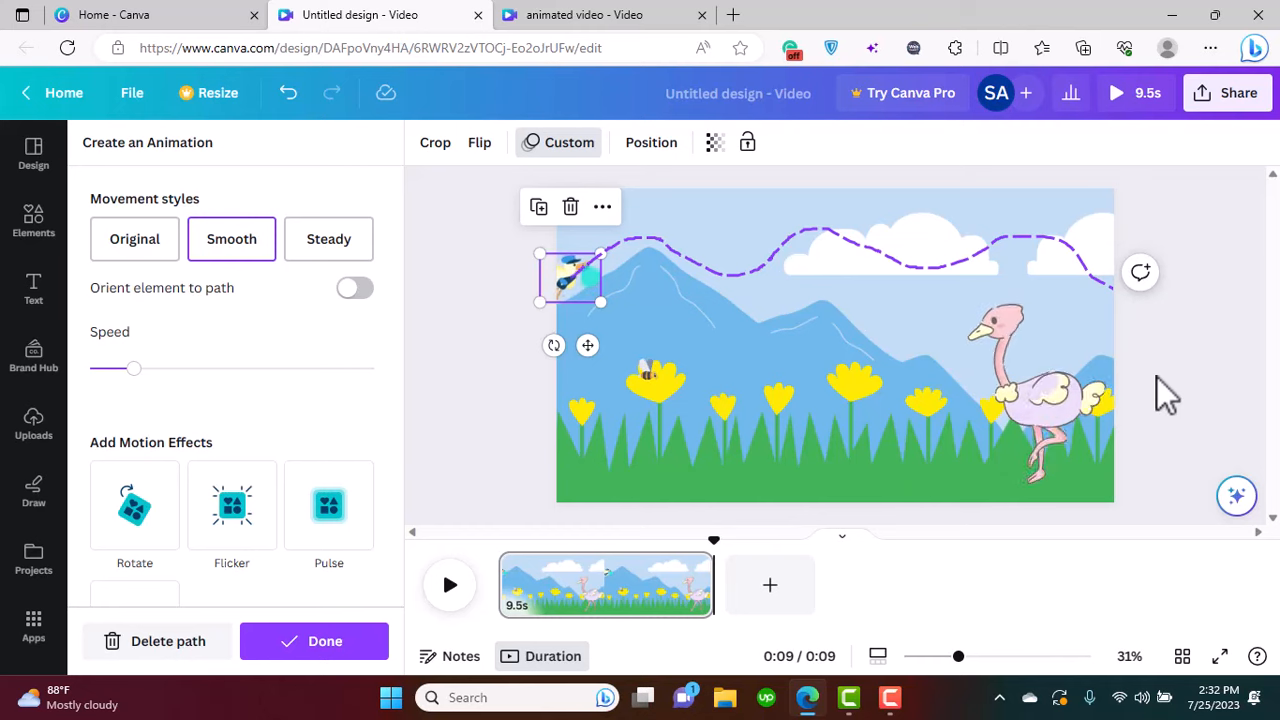
# - Add a blank second page to the video after the flower scene
pyautogui.click(770, 590)
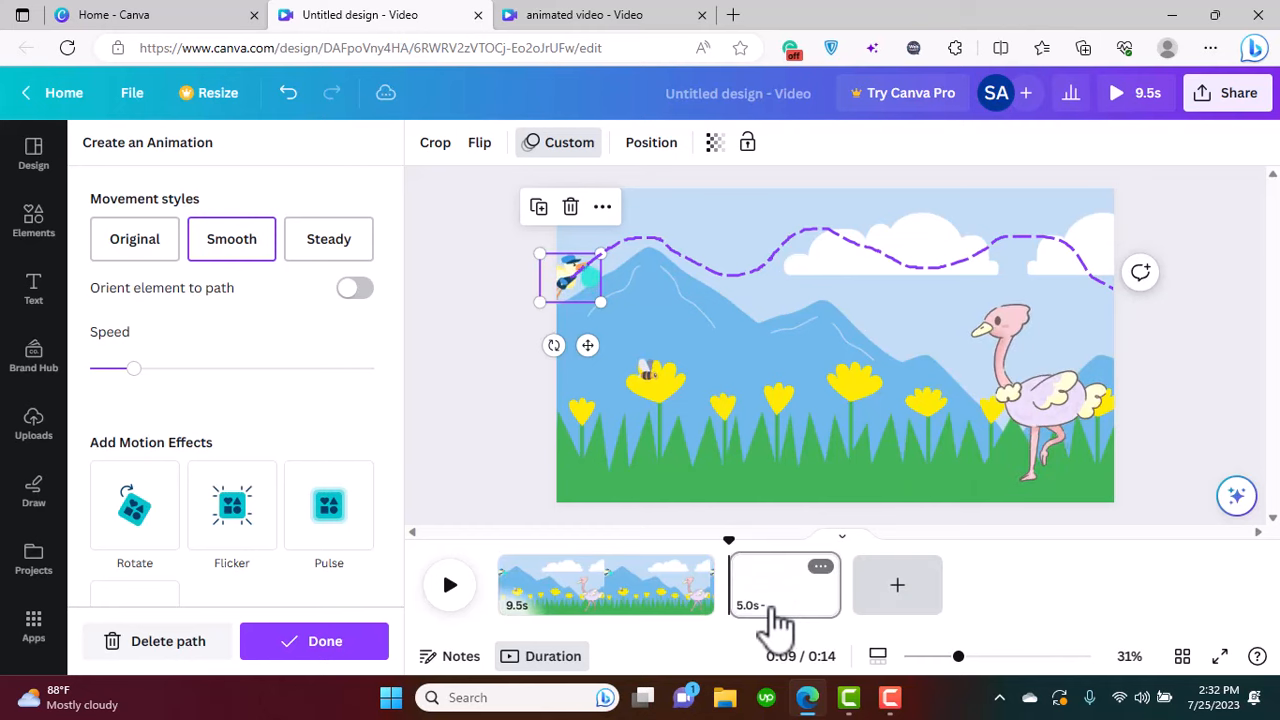
pyautogui.click(138, 154)
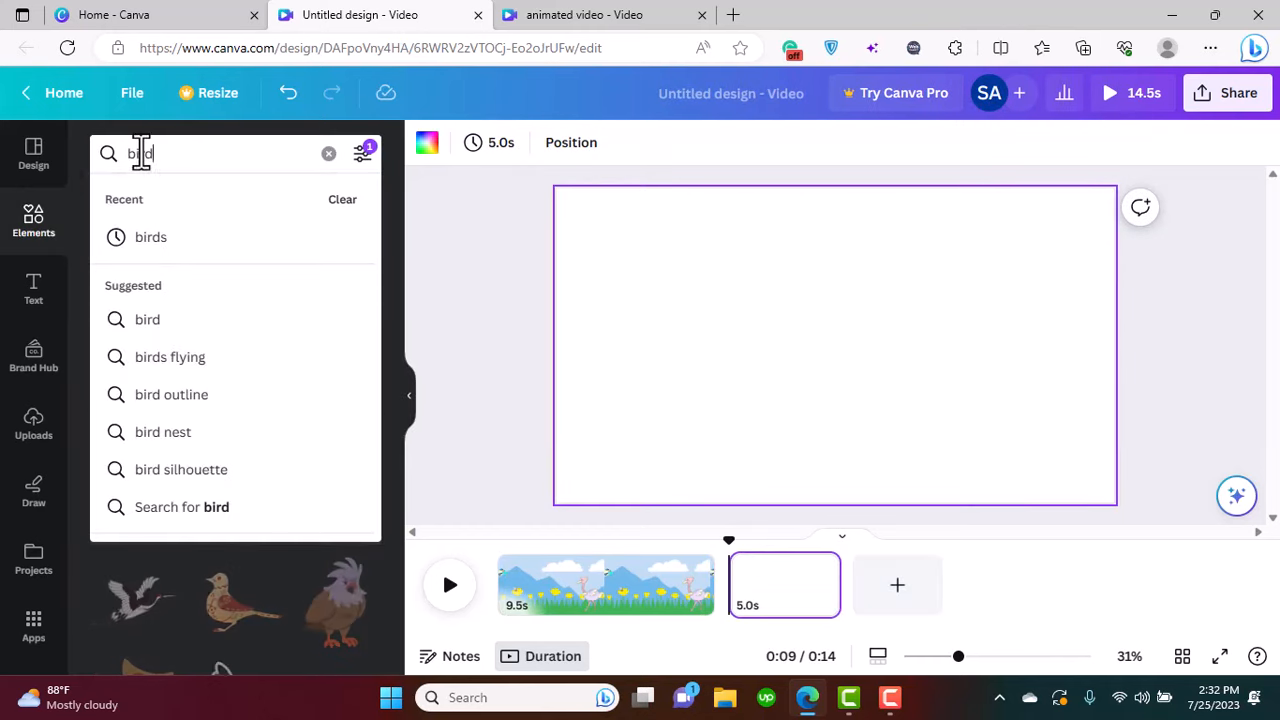
pyautogui.write('geom')
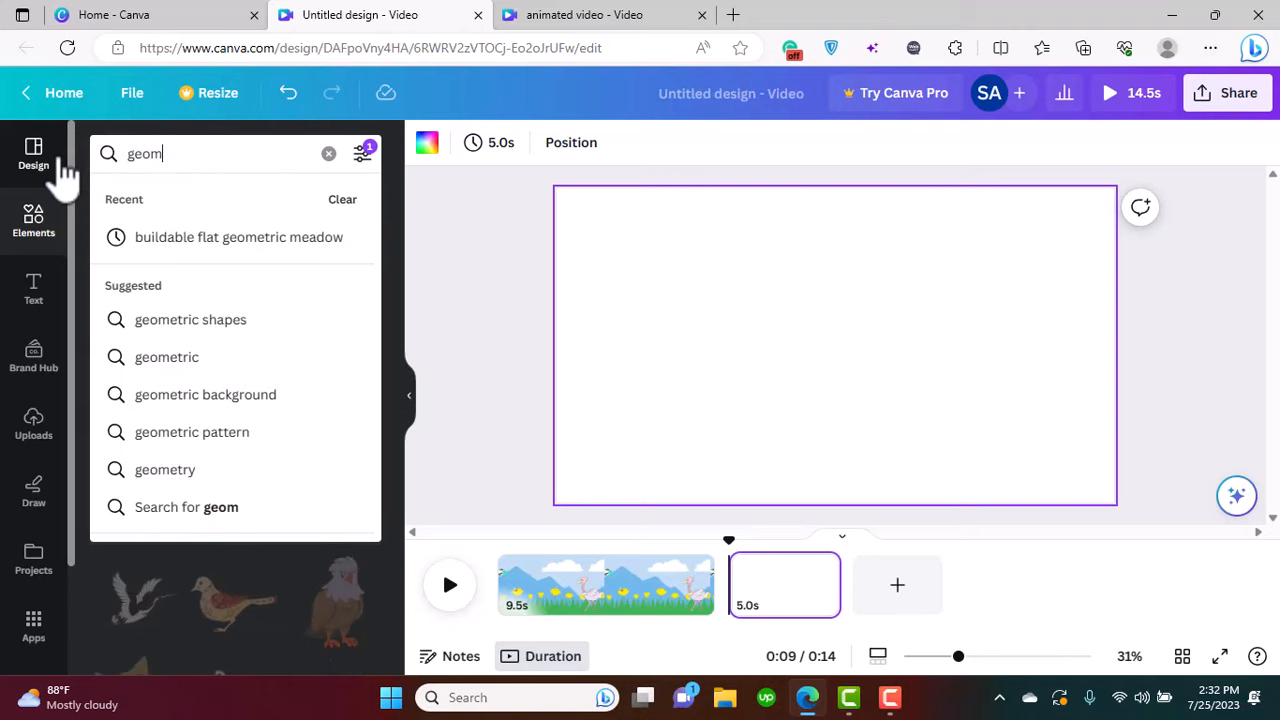
pyautogui.write('etrical')
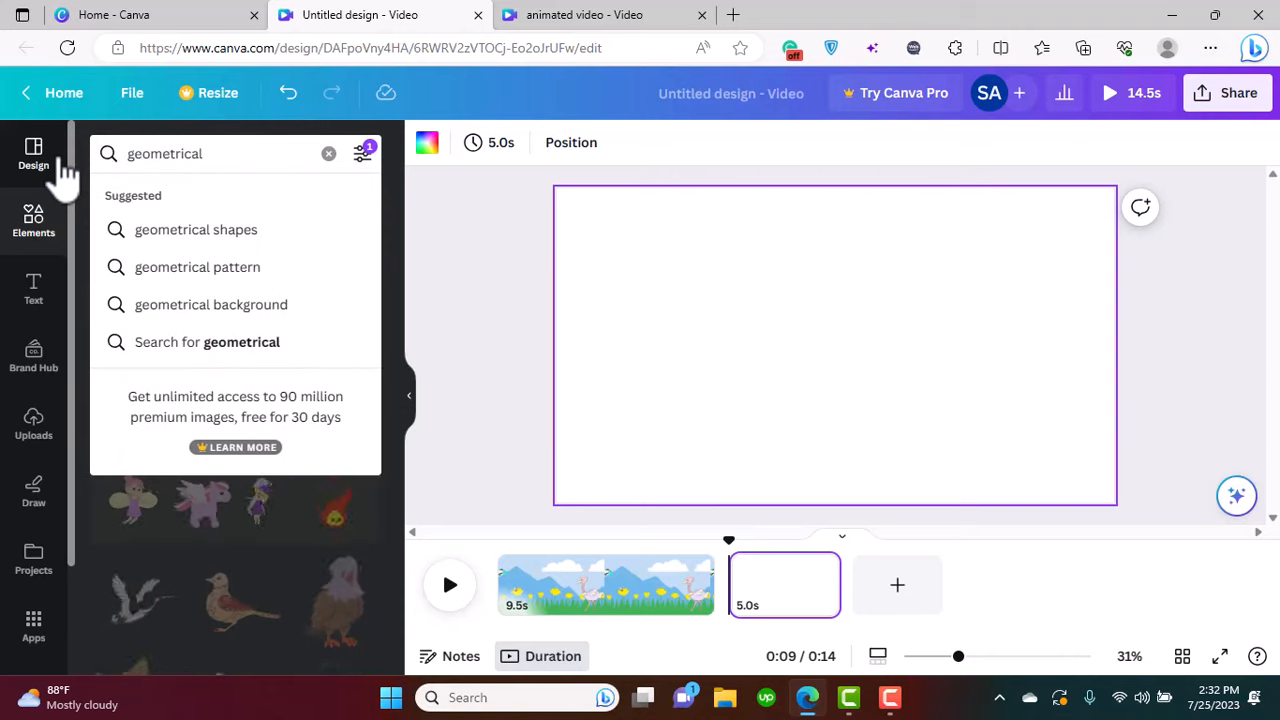
pyautogui.press('BackSpace')
pyautogui.press('BackSpace')
pyautogui.press('BackSpace')
pyautogui.press('BackSpace')
pyautogui.press('BackSpace')
pyautogui.press('BackSpace')
pyautogui.press('BackSpace')
pyautogui.press('BackSpace')
pyautogui.press('BackSpace')
pyautogui.press('BackSpace')
pyautogui.press('BackSpace')
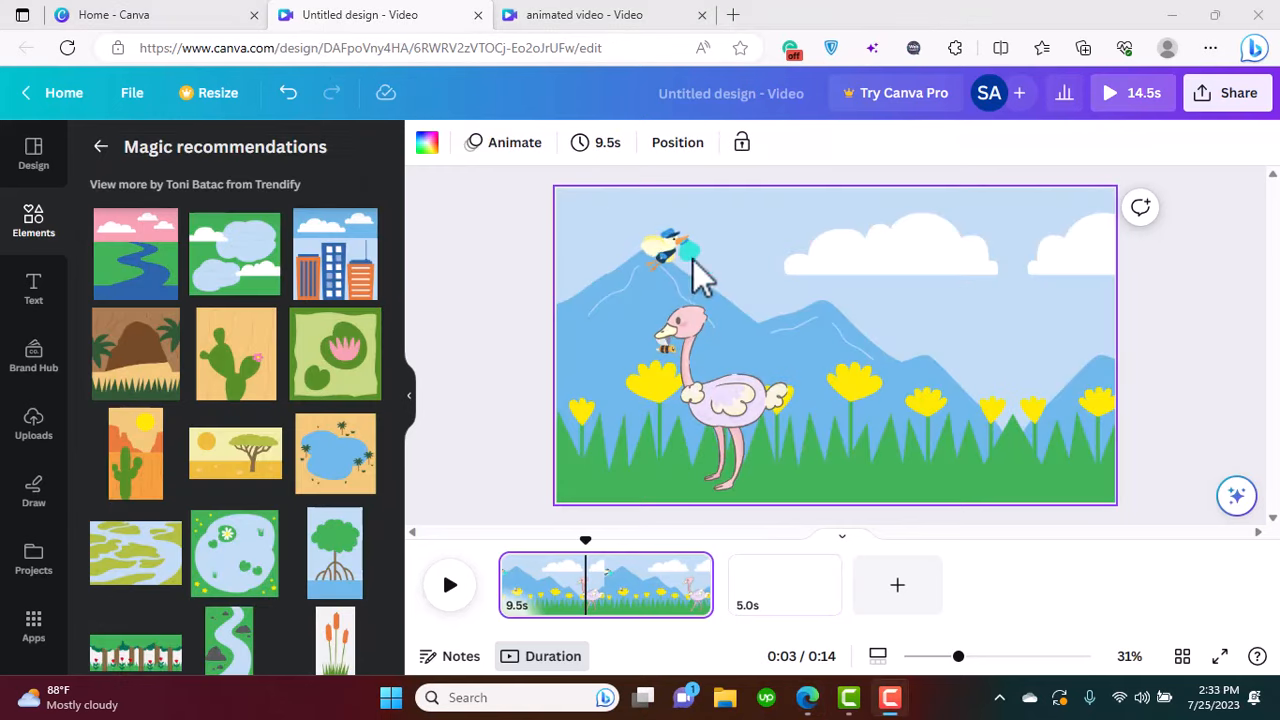
# - Show more graphics similar to the flower meadow background used on the first page
pyautogui.click(776, 206)
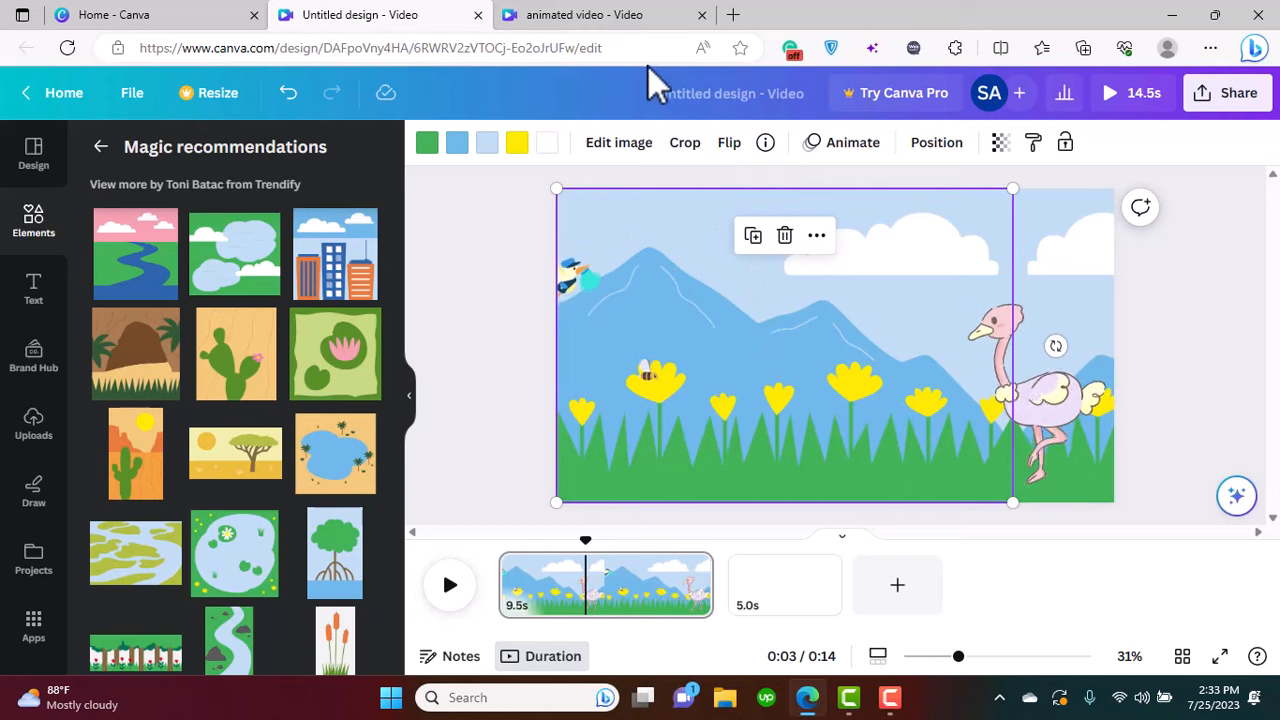
pyautogui.click(776, 152)
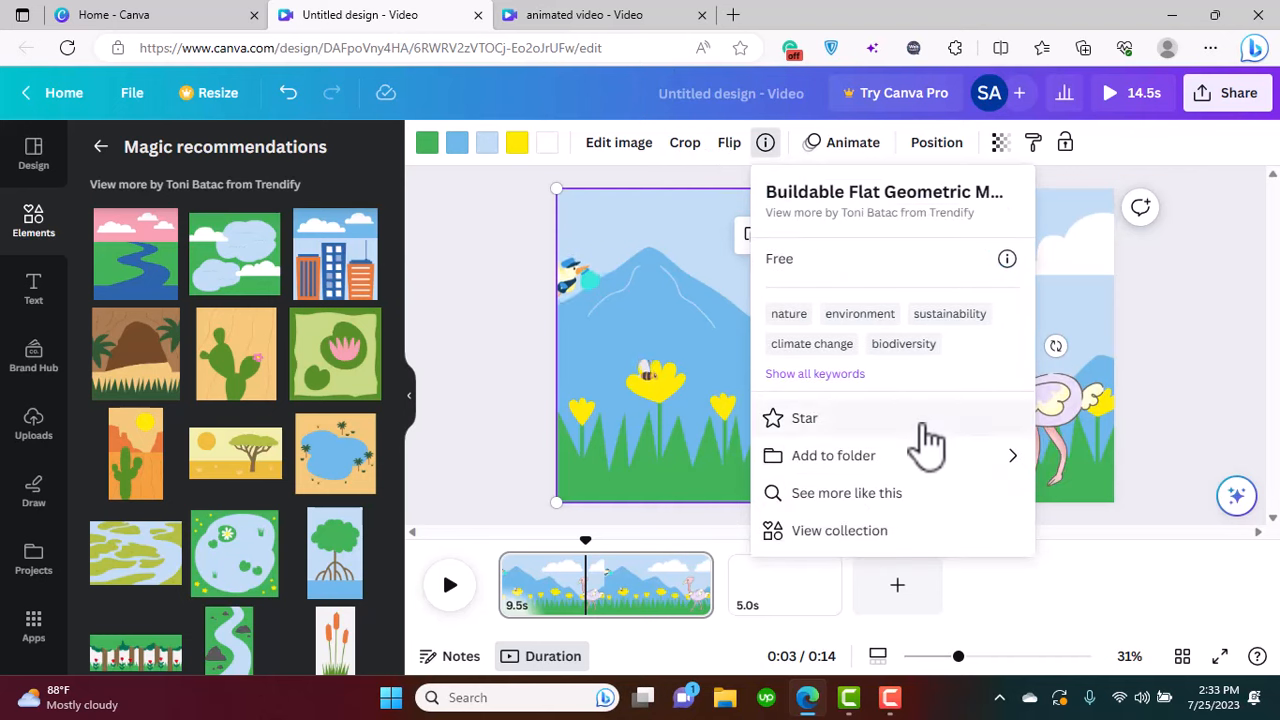
pyautogui.click(846, 495)
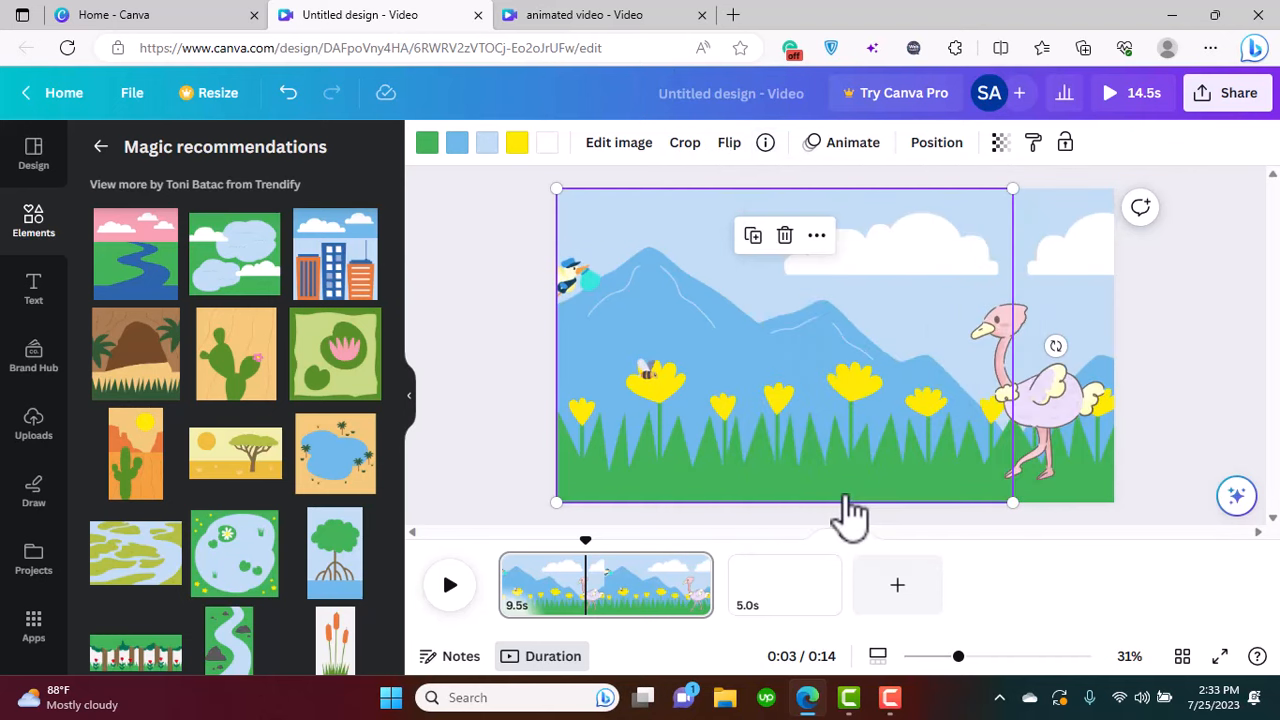
# - Add the wide blue underwater graphic with pink coral from the recommendations to the blank second page
pyautogui.moveTo(397, 237); pyautogui.dragTo(396, 366)
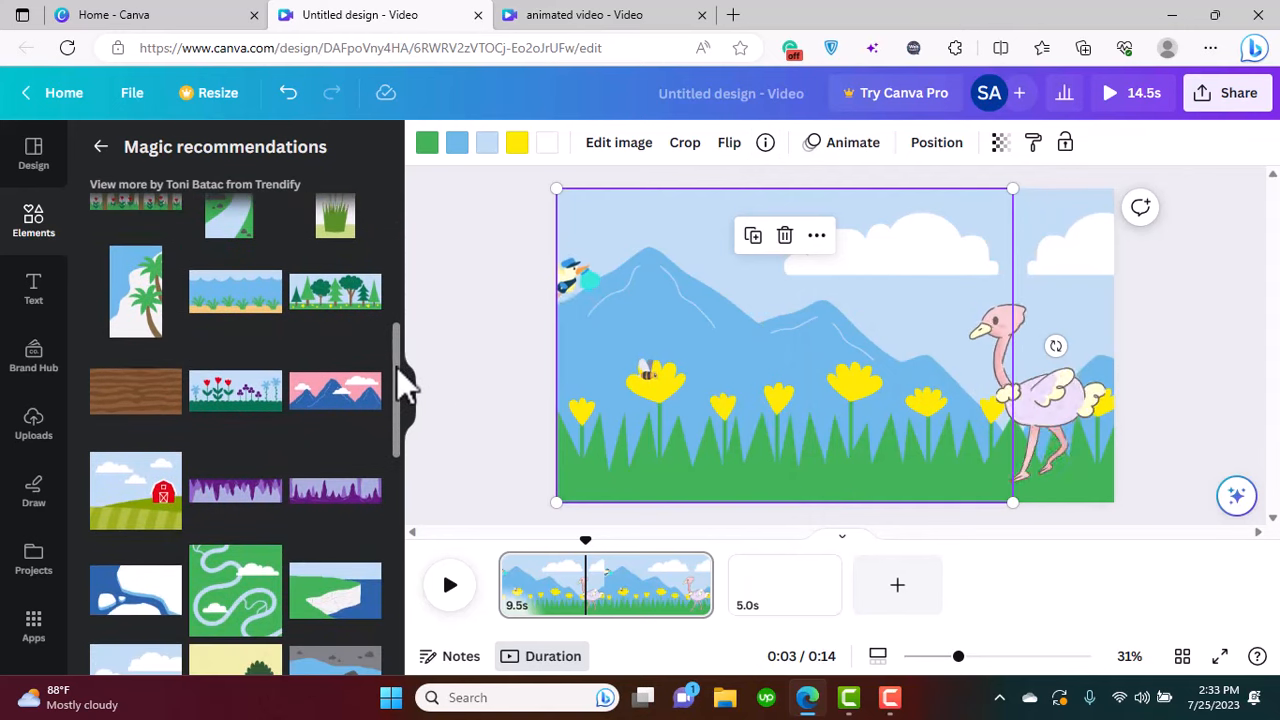
pyautogui.click(805, 615)
pyautogui.click(675, 605)
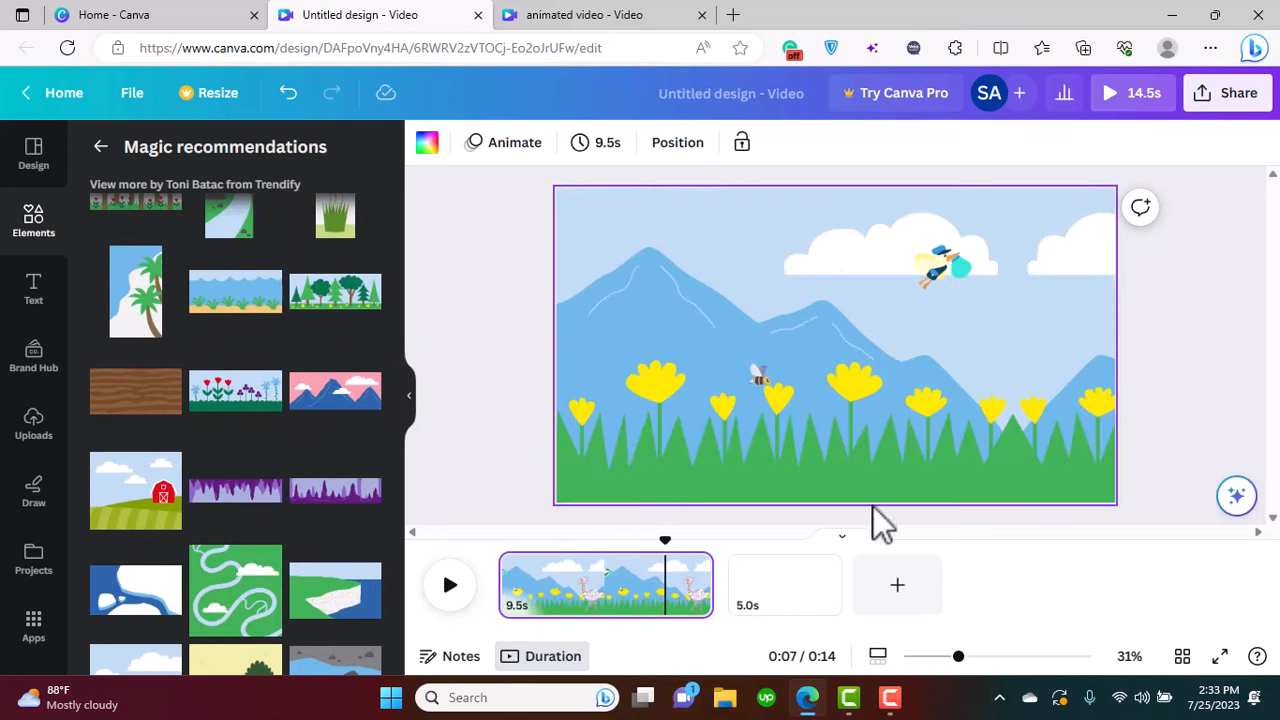
pyautogui.click(762, 610)
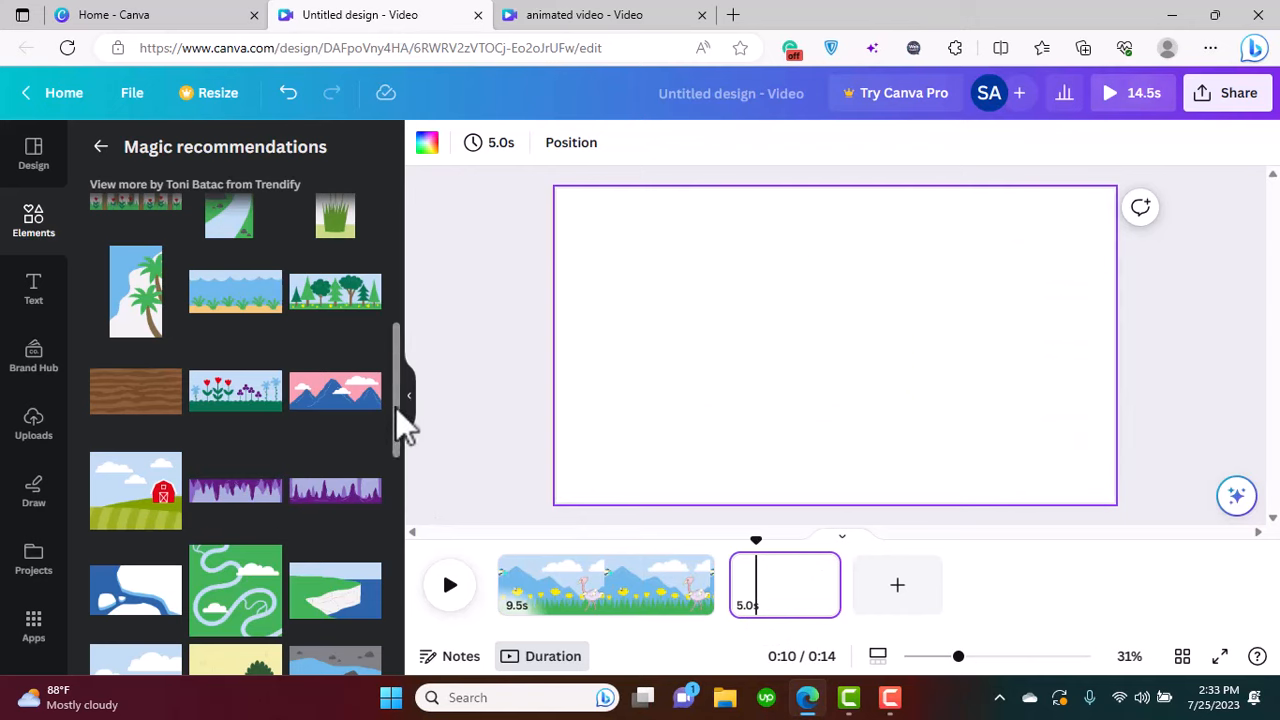
pyautogui.moveTo(396, 408); pyautogui.dragTo(395, 604)
pyautogui.click(322, 325)
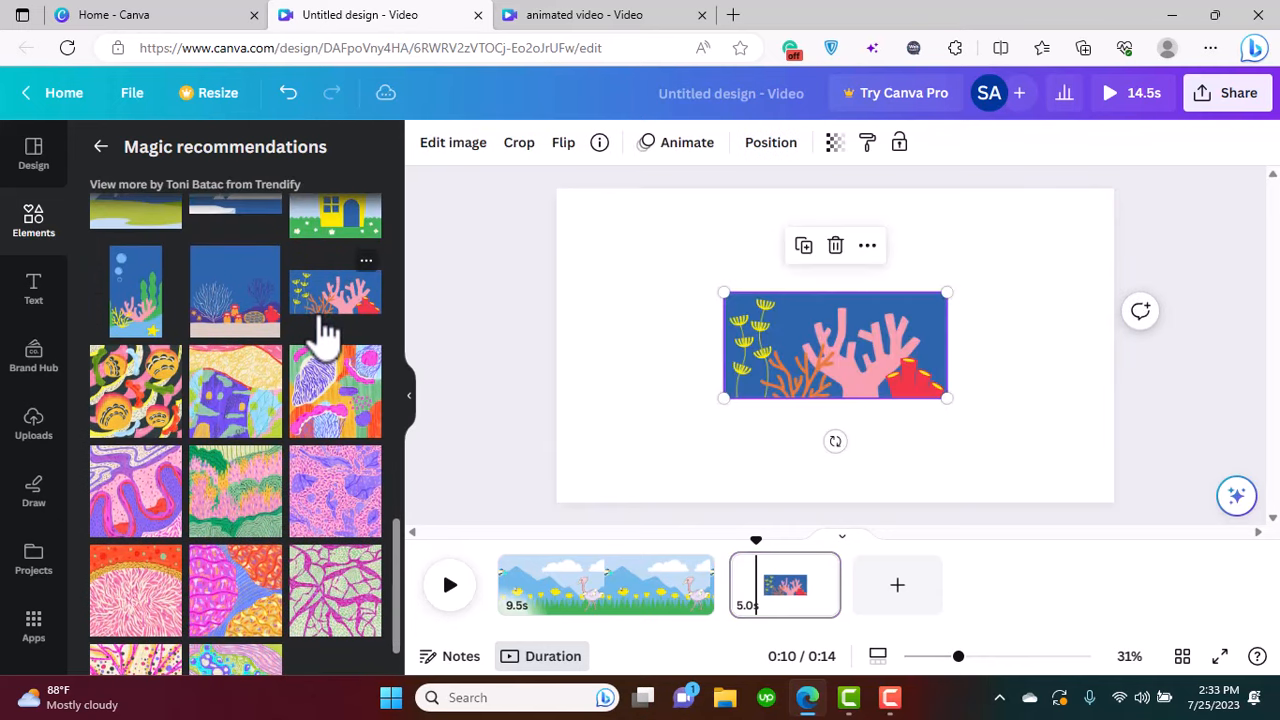
# - Enlarge the underwater coral graphic from the page's upper-left corner until it covers the whole second page, centred horizontally
pyautogui.moveTo(858, 378); pyautogui.dragTo(691, 251)
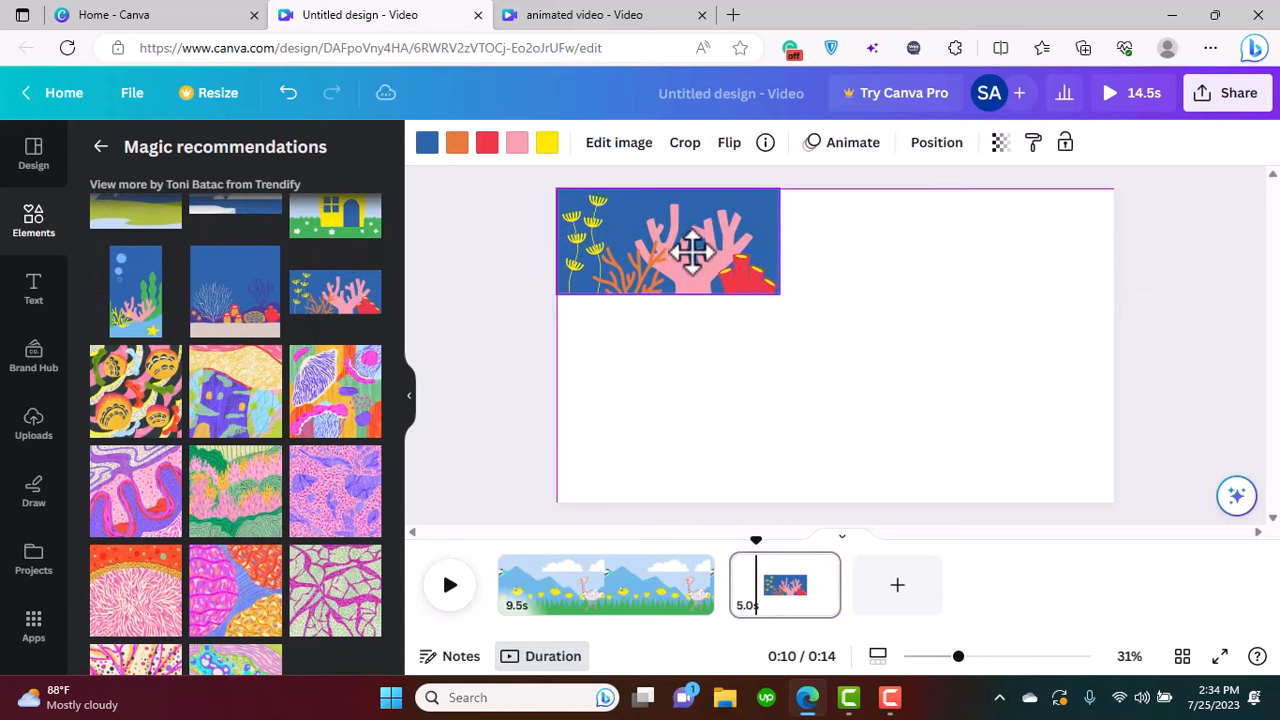
pyautogui.moveTo(771, 286); pyautogui.dragTo(1209, 505)
pyautogui.moveTo(1015, 389); pyautogui.dragTo(975, 389)
# - Search the elements for "fish", show all graphics, and filter them to Animated
pyautogui.click(40, 218)
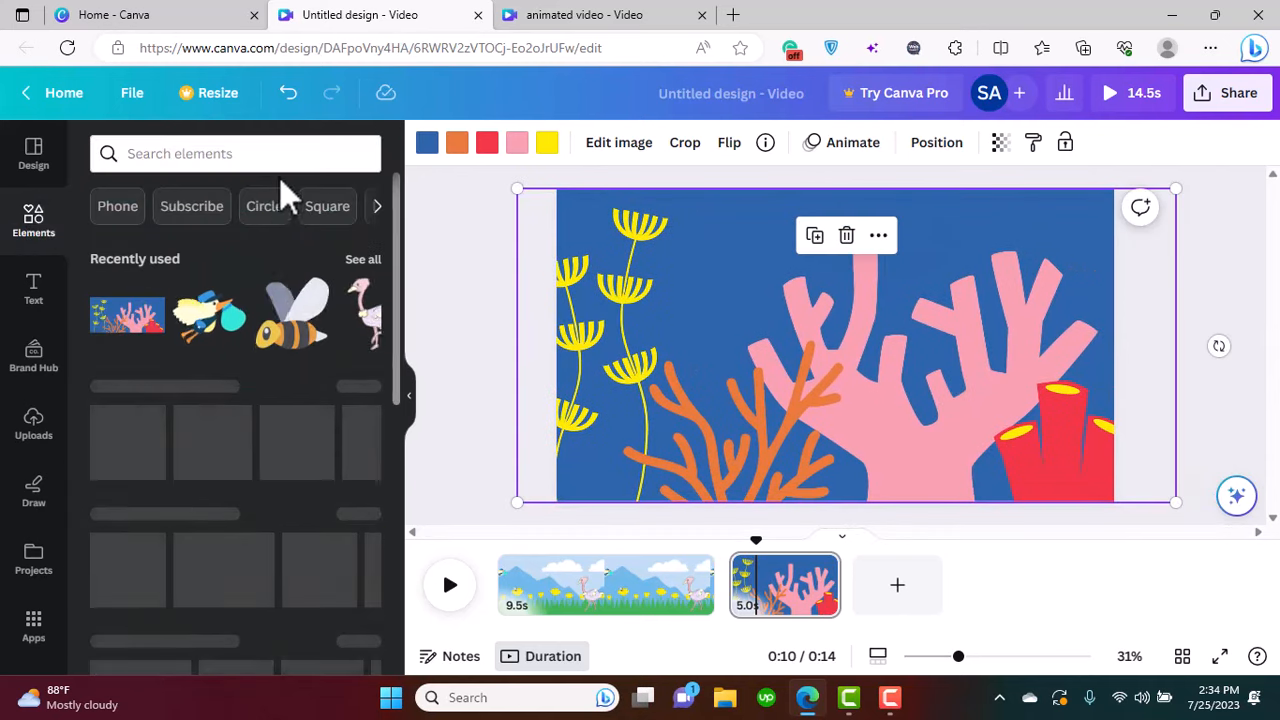
pyautogui.click(265, 153)
pyautogui.write('fish')
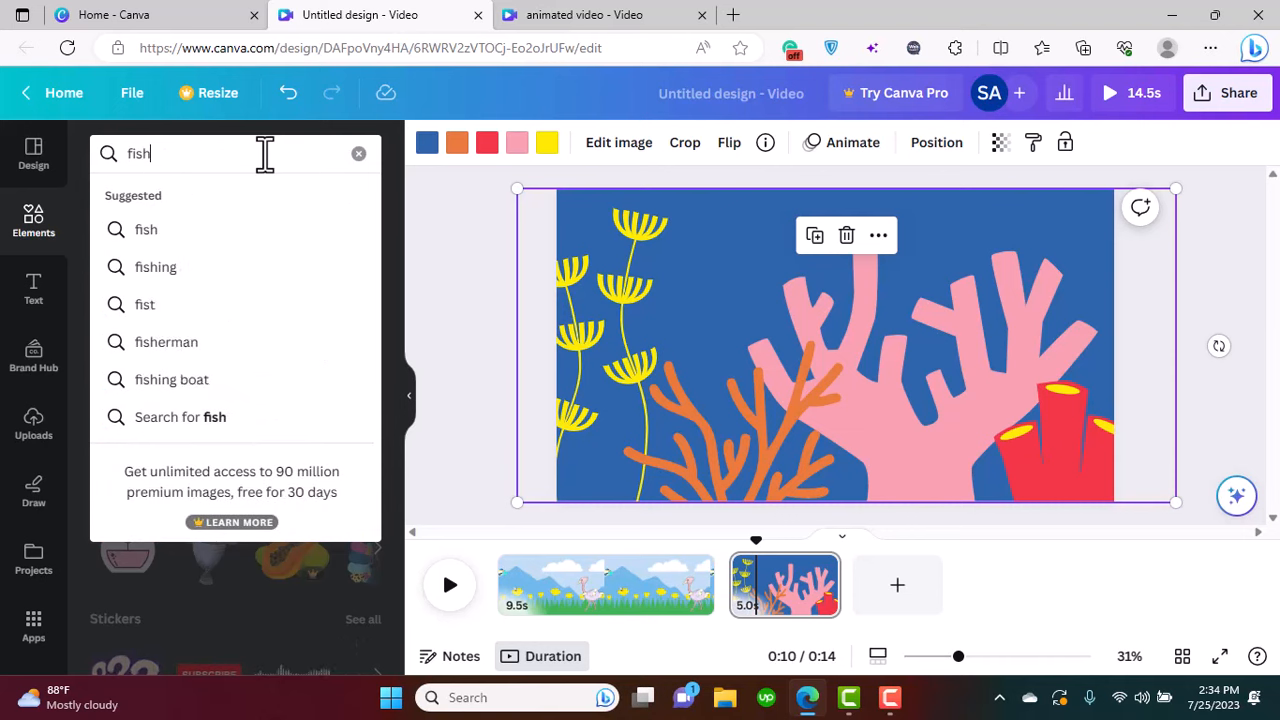
pyautogui.press('Return')
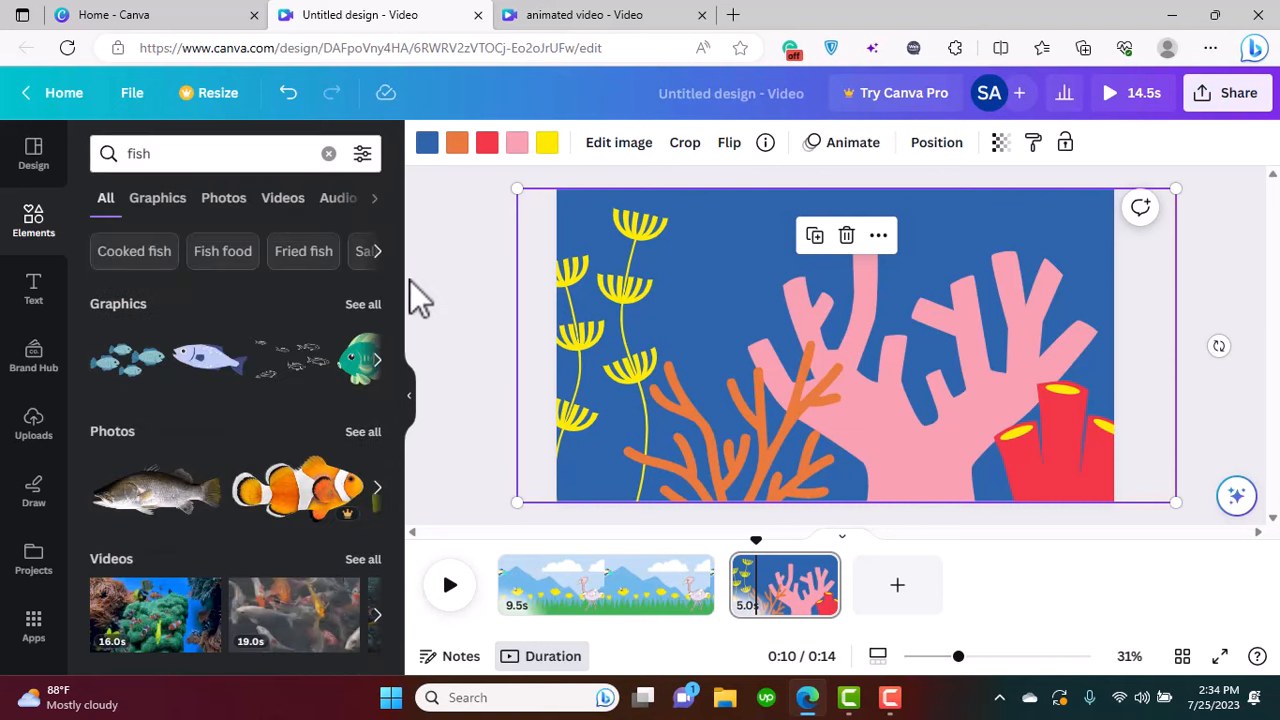
pyautogui.click(370, 306)
pyautogui.click(362, 156)
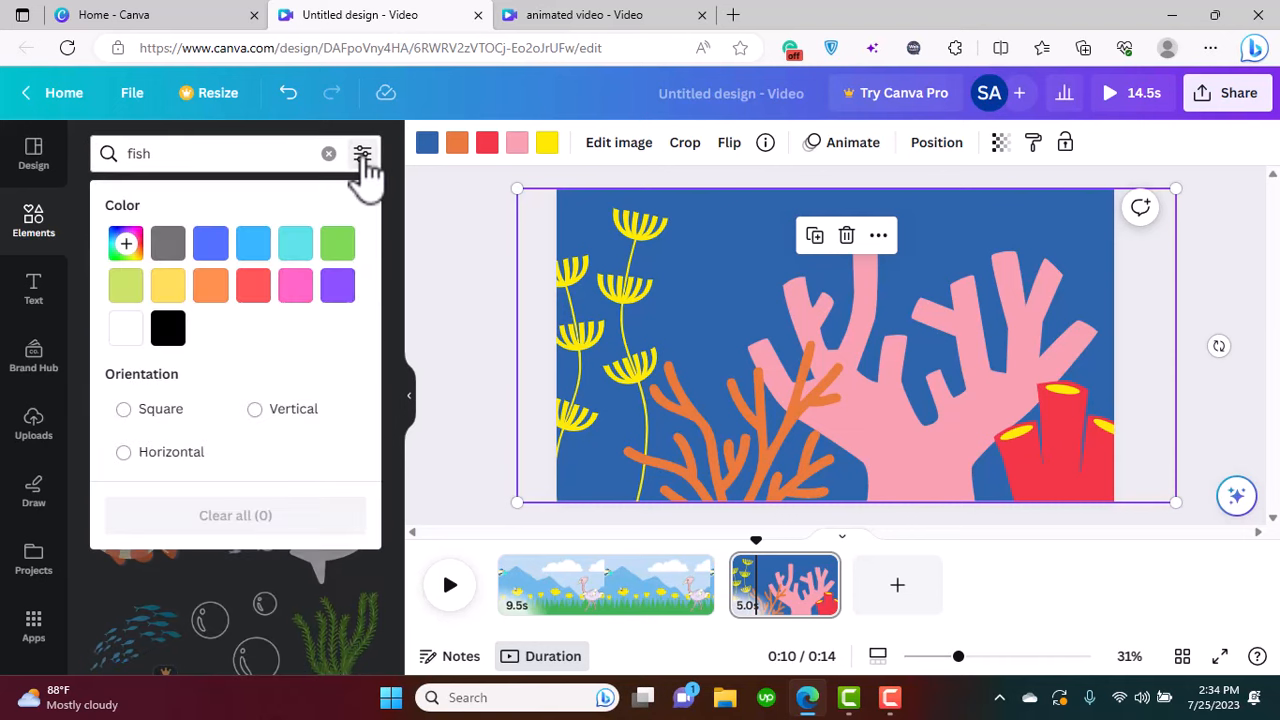
pyautogui.moveTo(379, 330); pyautogui.dragTo(359, 489)
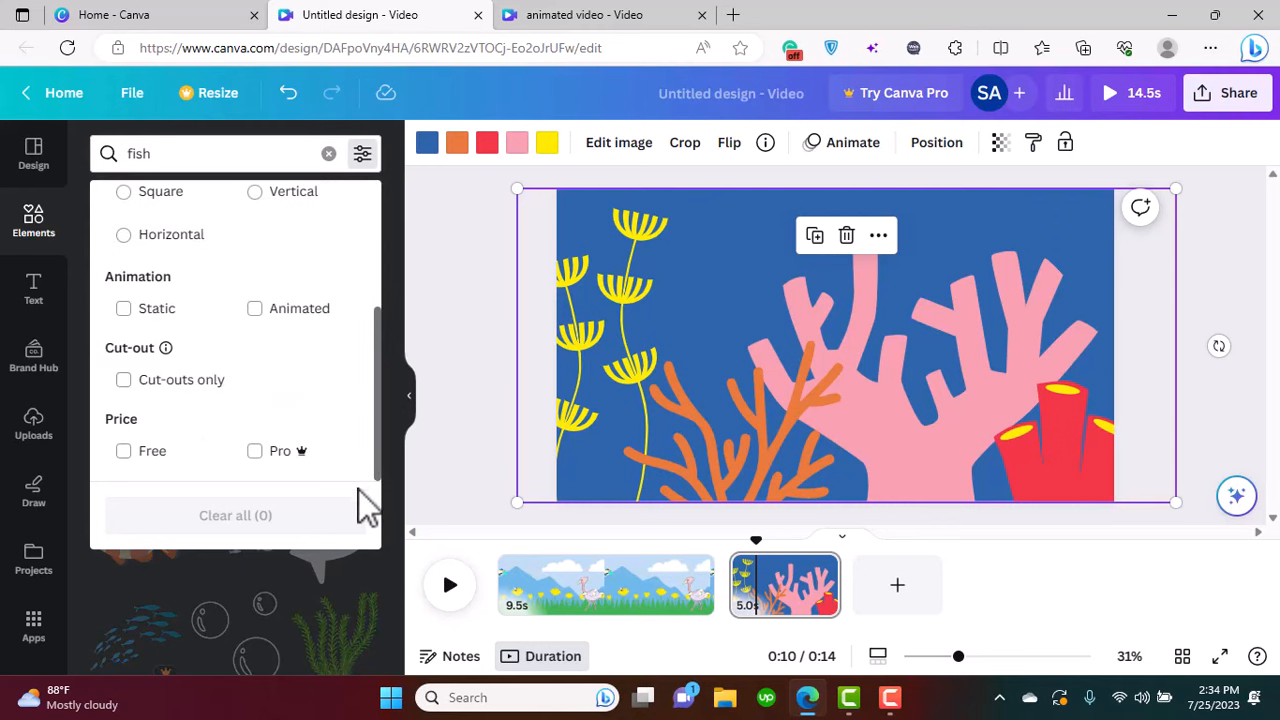
pyautogui.click(255, 308)
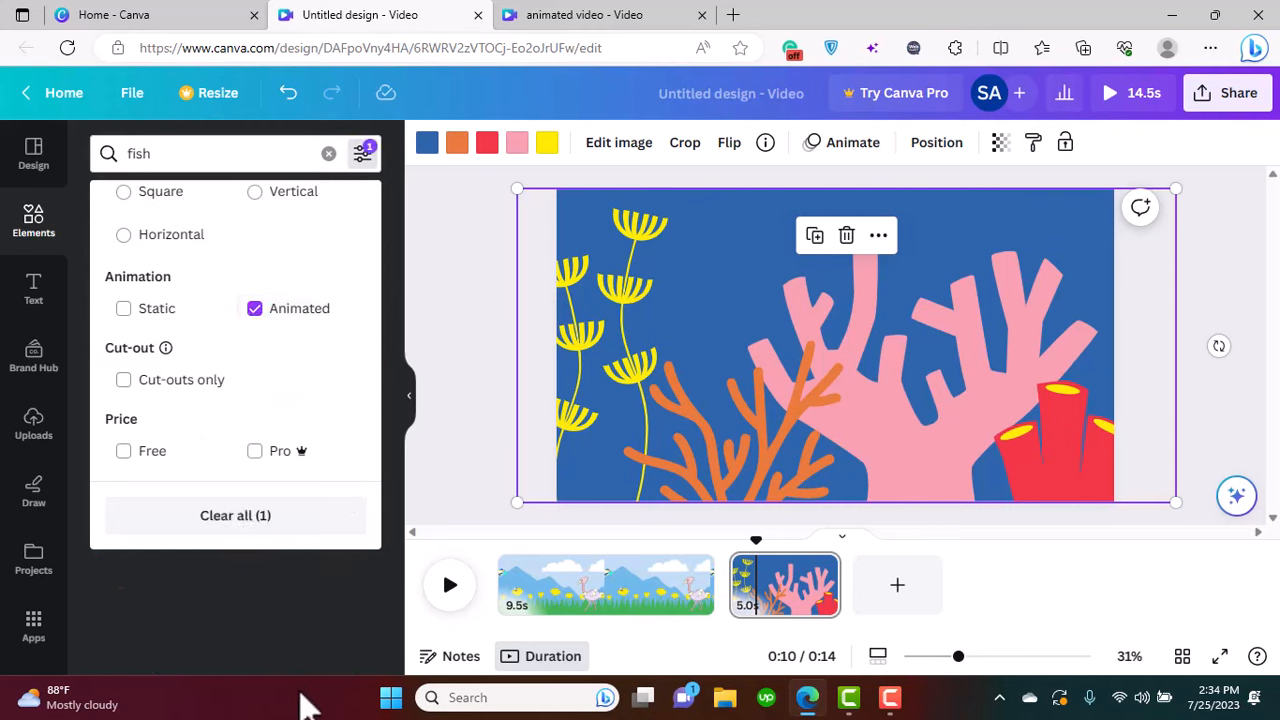
pyautogui.click(274, 600)
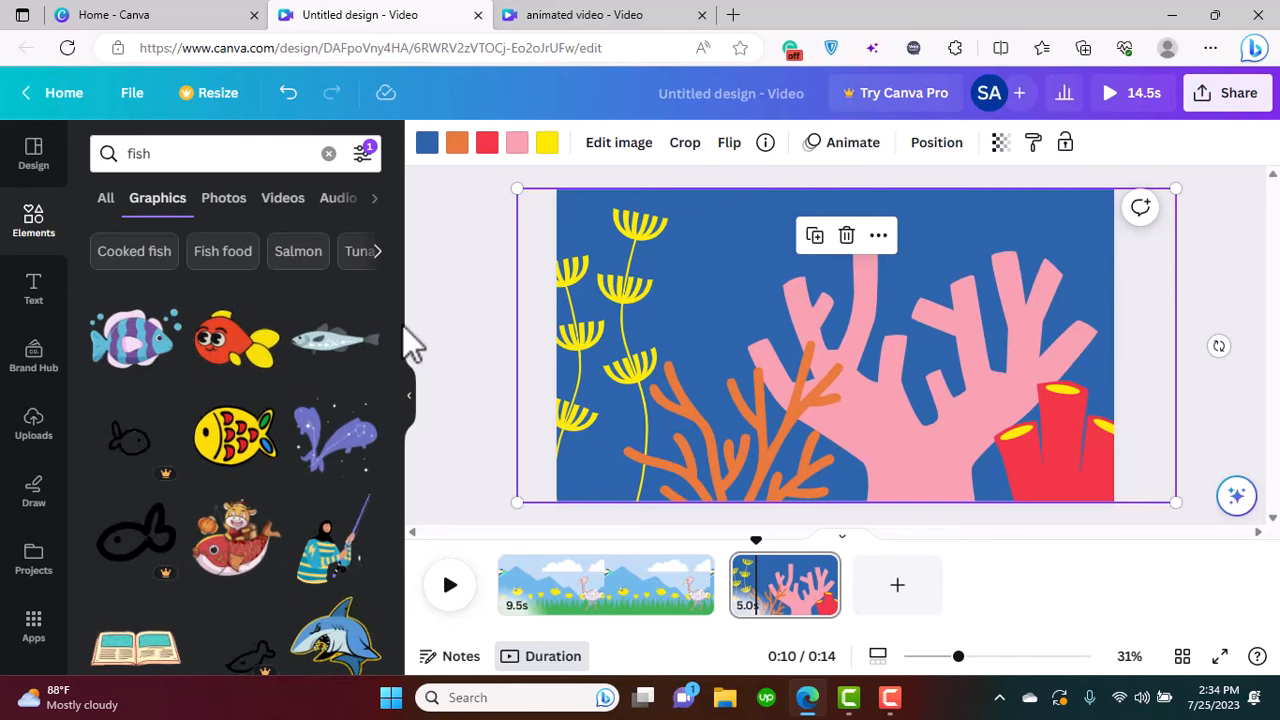
# - Examine the animated fish graphics and the related search suggestions for a suitable sea creature
pyautogui.scroll(-1, 396, 330)
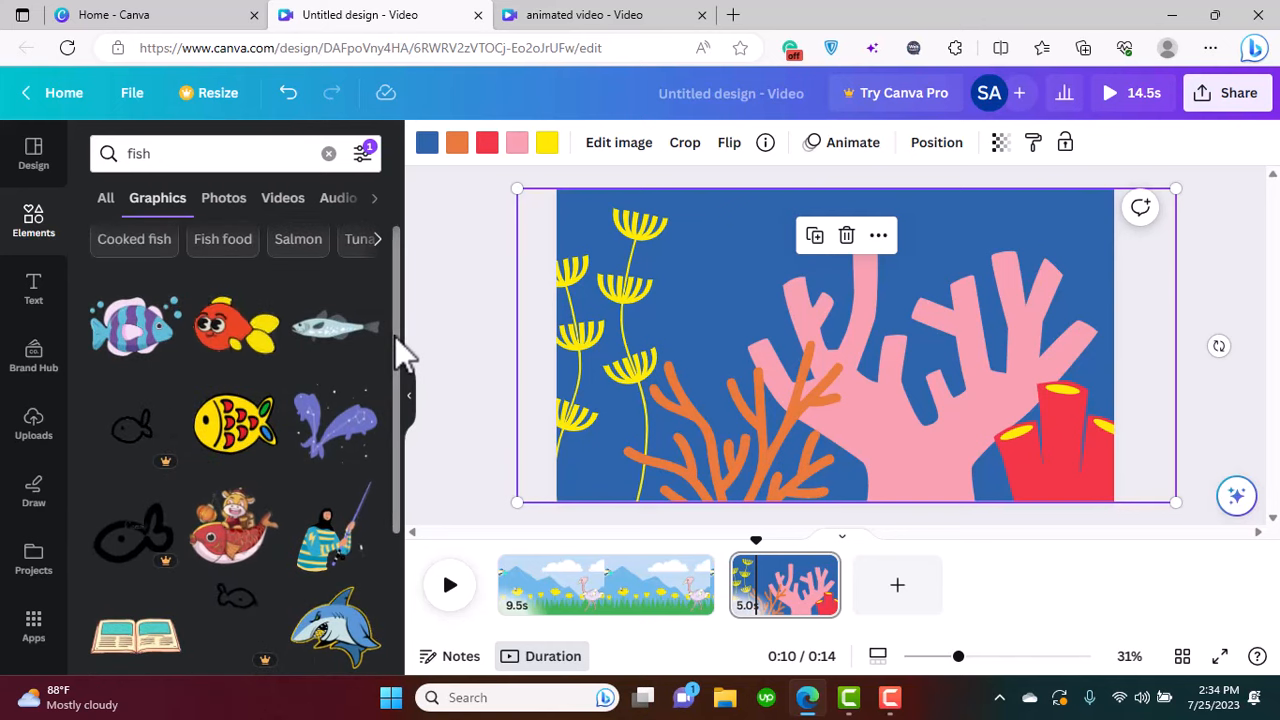
pyautogui.scroll(-4, 393, 367)
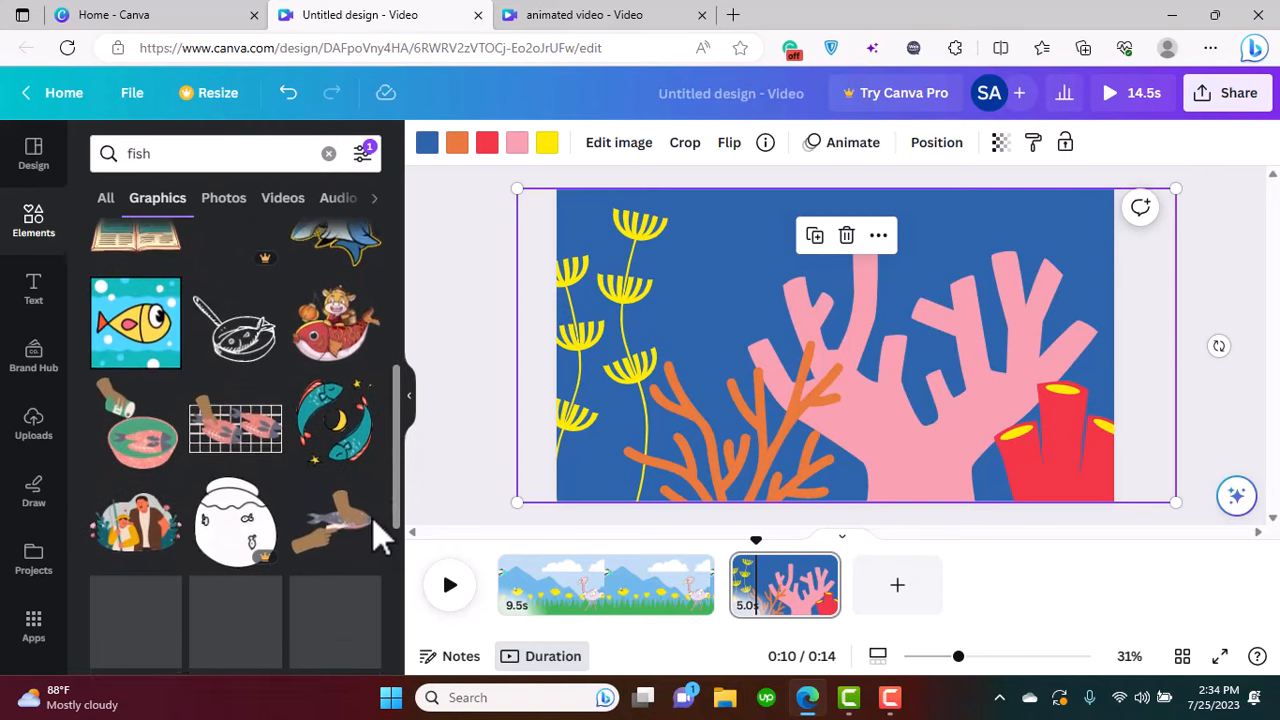
pyautogui.scroll(-2, 372, 517)
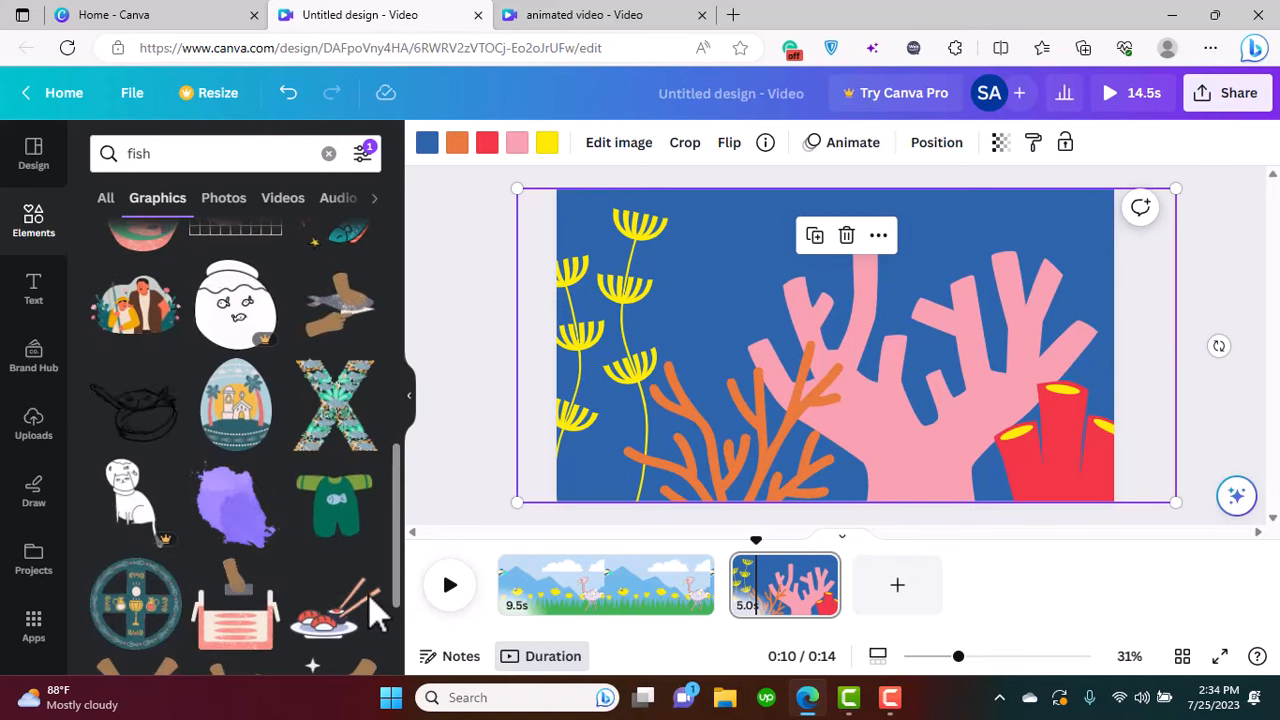
pyautogui.scroll(-2, 366, 618)
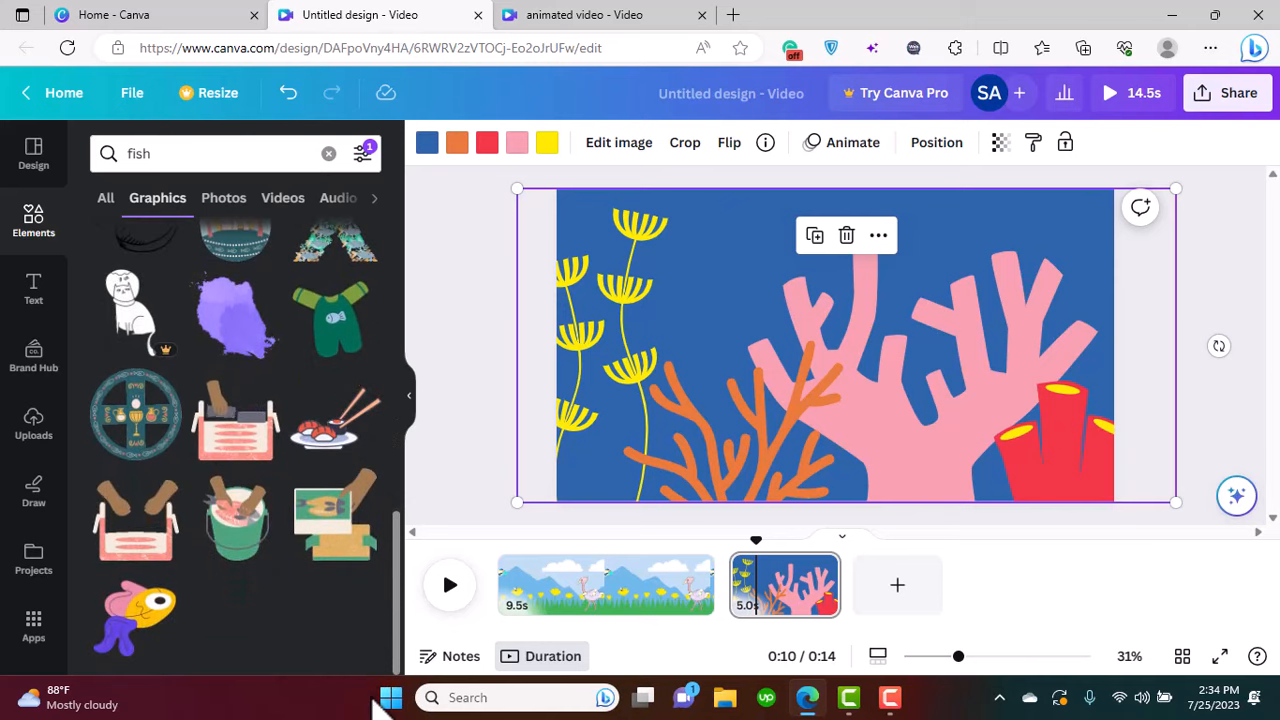
pyautogui.moveTo(397, 560); pyautogui.dragTo(405, 250)
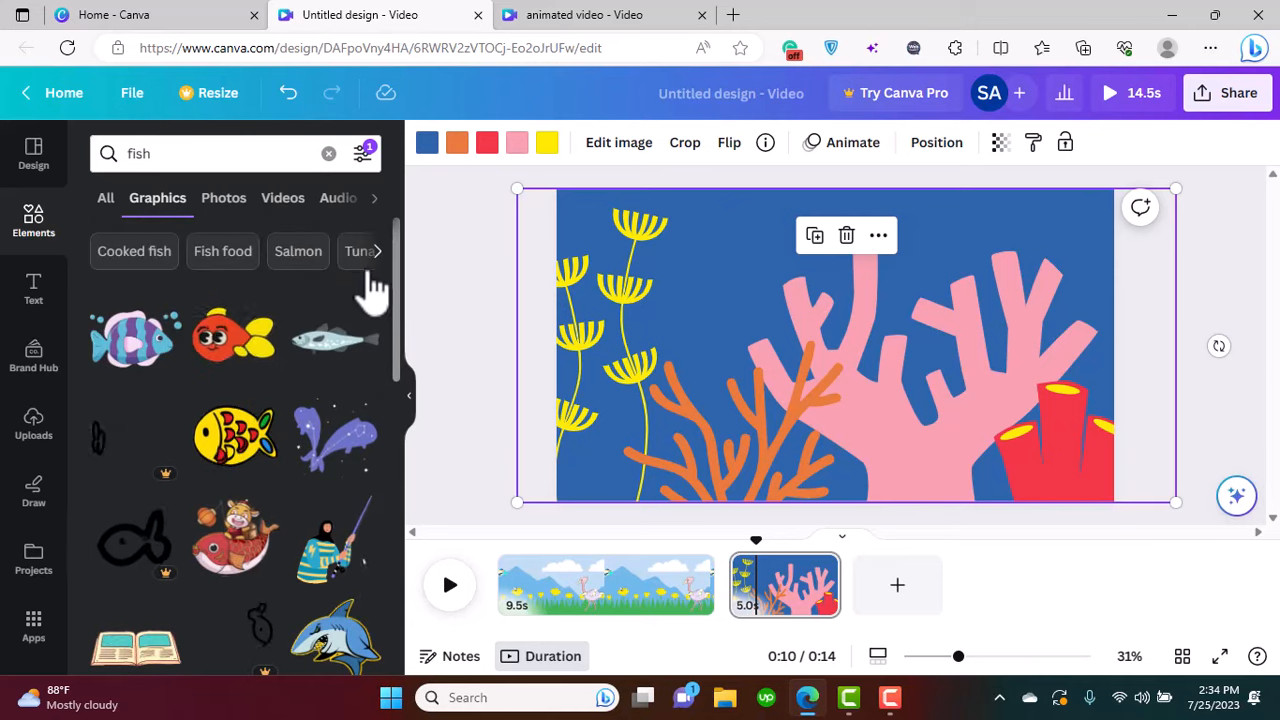
pyautogui.click(373, 270)
pyautogui.click(376, 268)
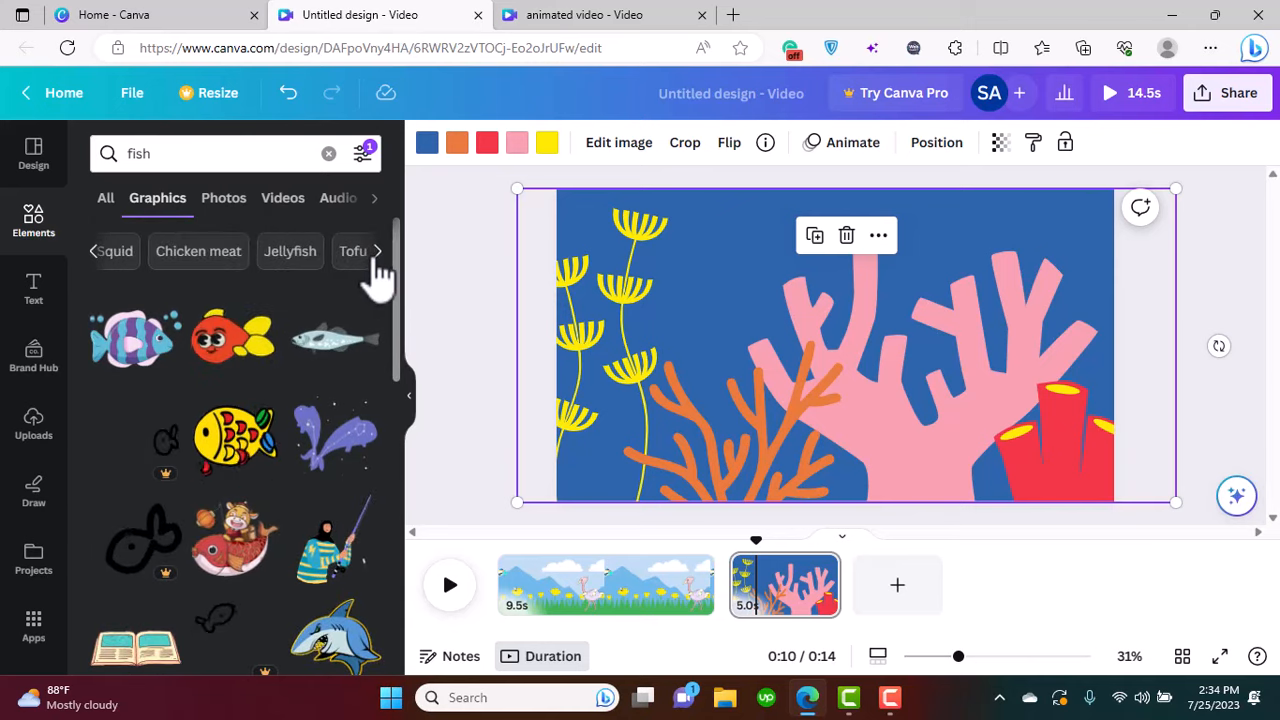
pyautogui.click(377, 266)
pyautogui.click(94, 253)
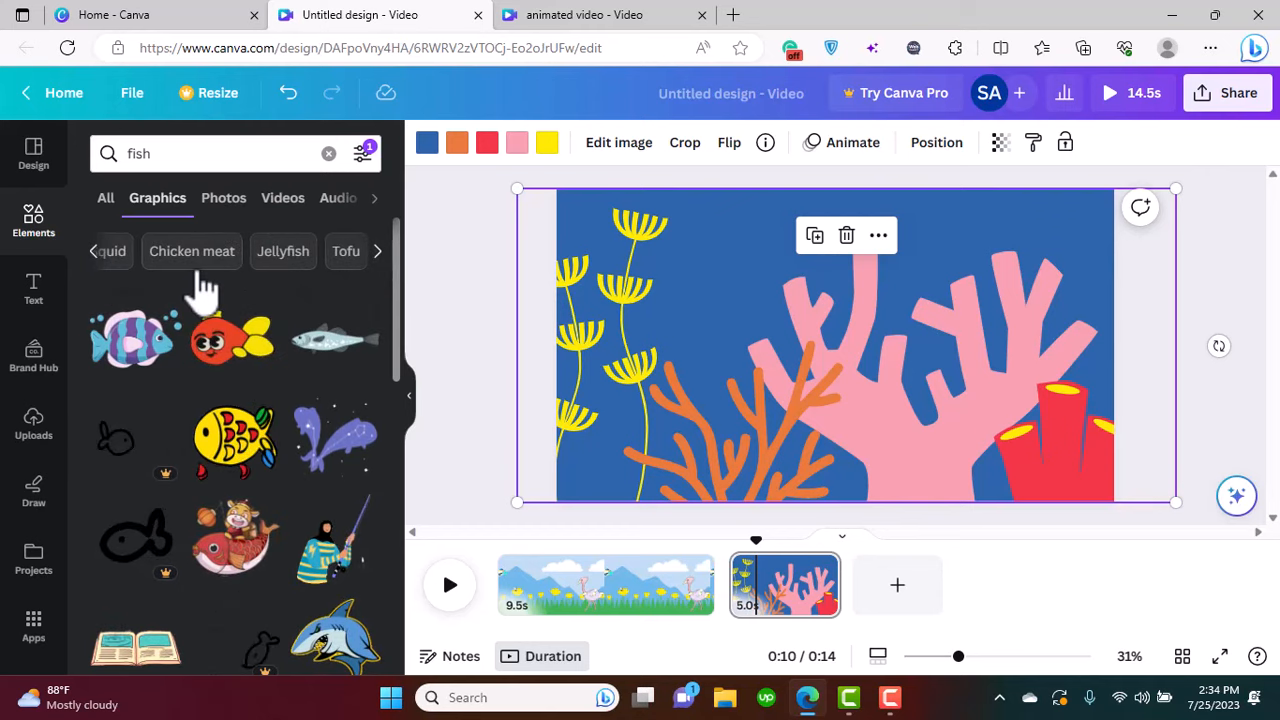
# - Add the animated Jellyfish graphic to the underwater page, shrink it, and place it low over the orange coral
pyautogui.click(279, 252)
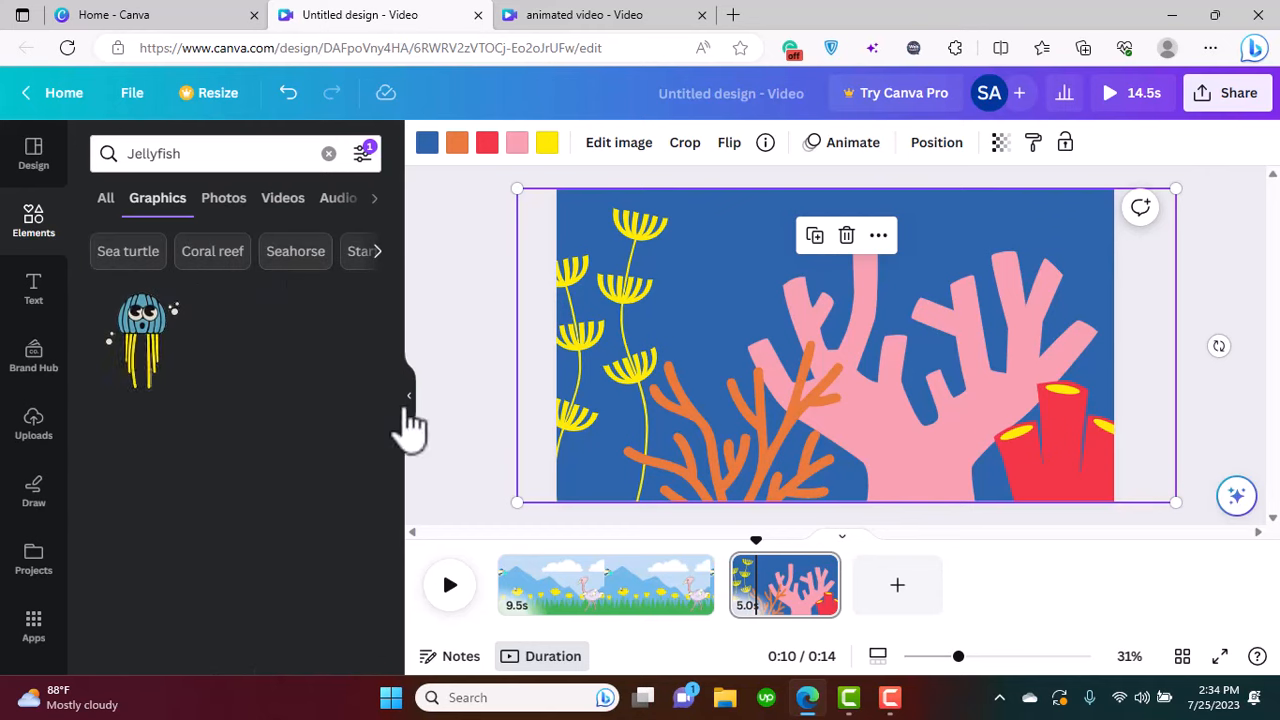
pyautogui.click(138, 355)
pyautogui.moveTo(823, 334); pyautogui.dragTo(708, 352)
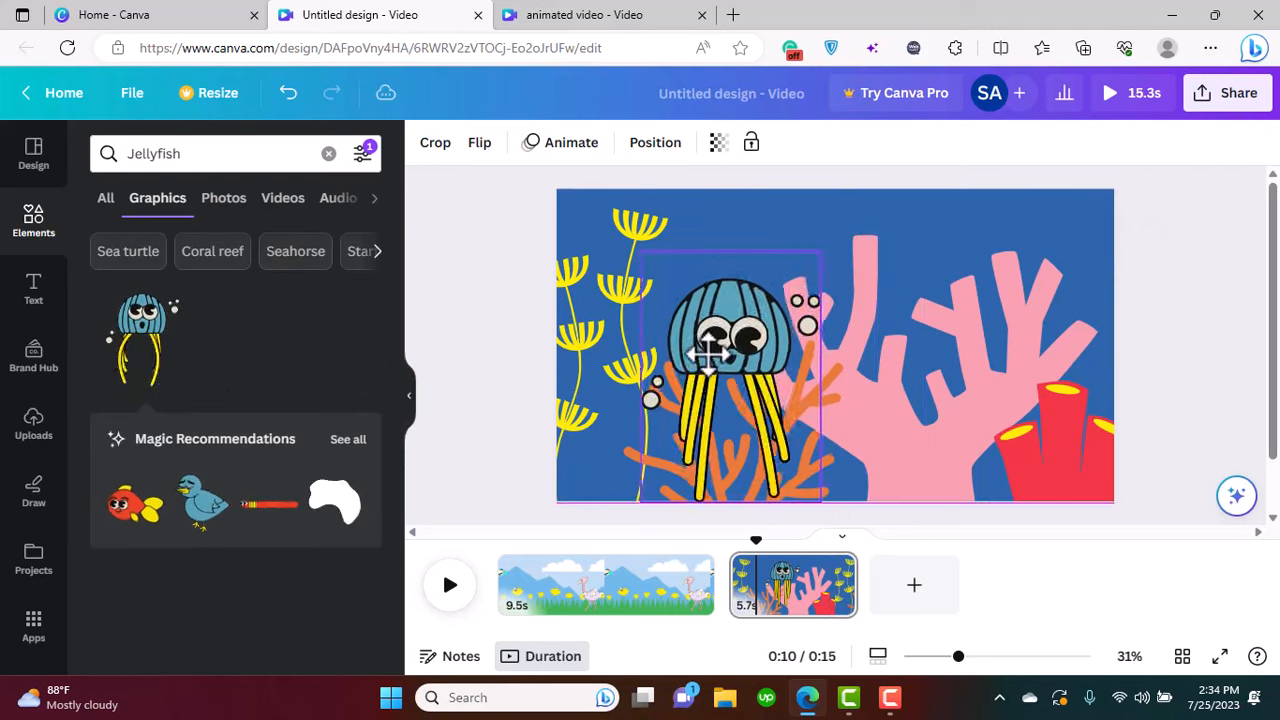
pyautogui.moveTo(638, 250); pyautogui.dragTo(797, 381)
pyautogui.moveTo(779, 447); pyautogui.dragTo(717, 451)
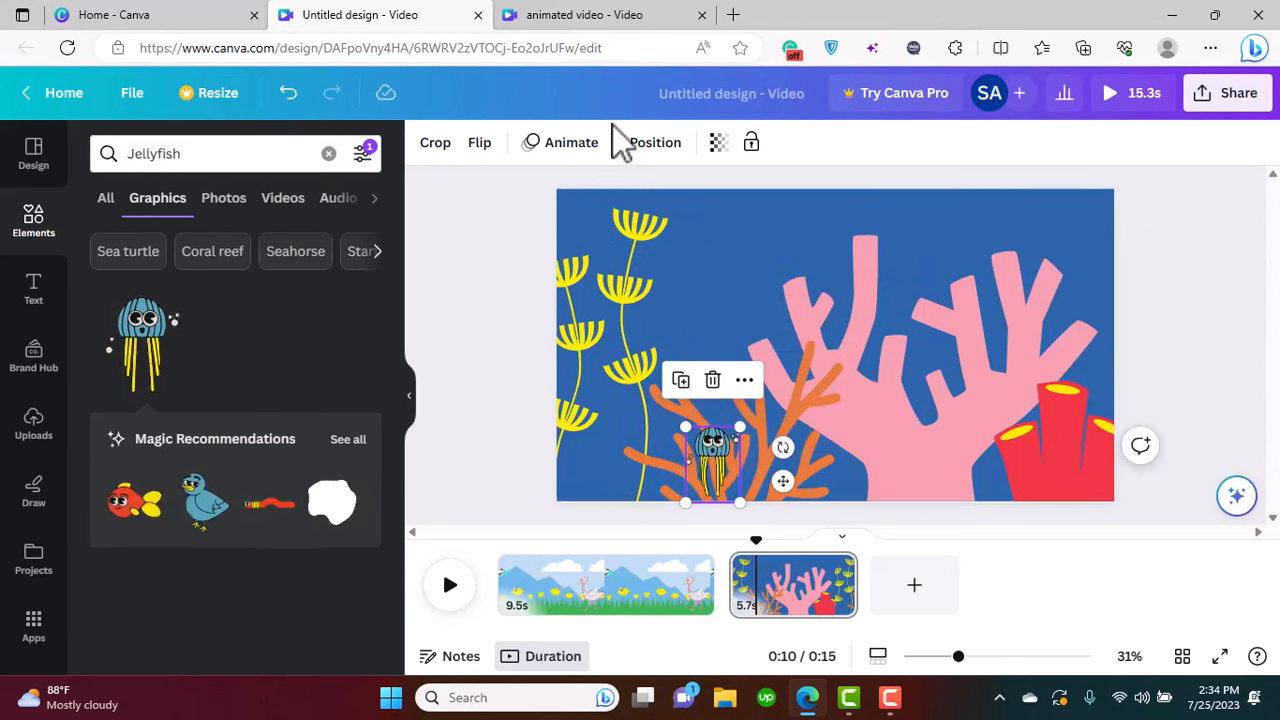
# - Create a custom animation moving the jellyfish straight up past the scene's upper edge, with Smooth movement
pyautogui.click(560, 144)
pyautogui.click(130, 238)
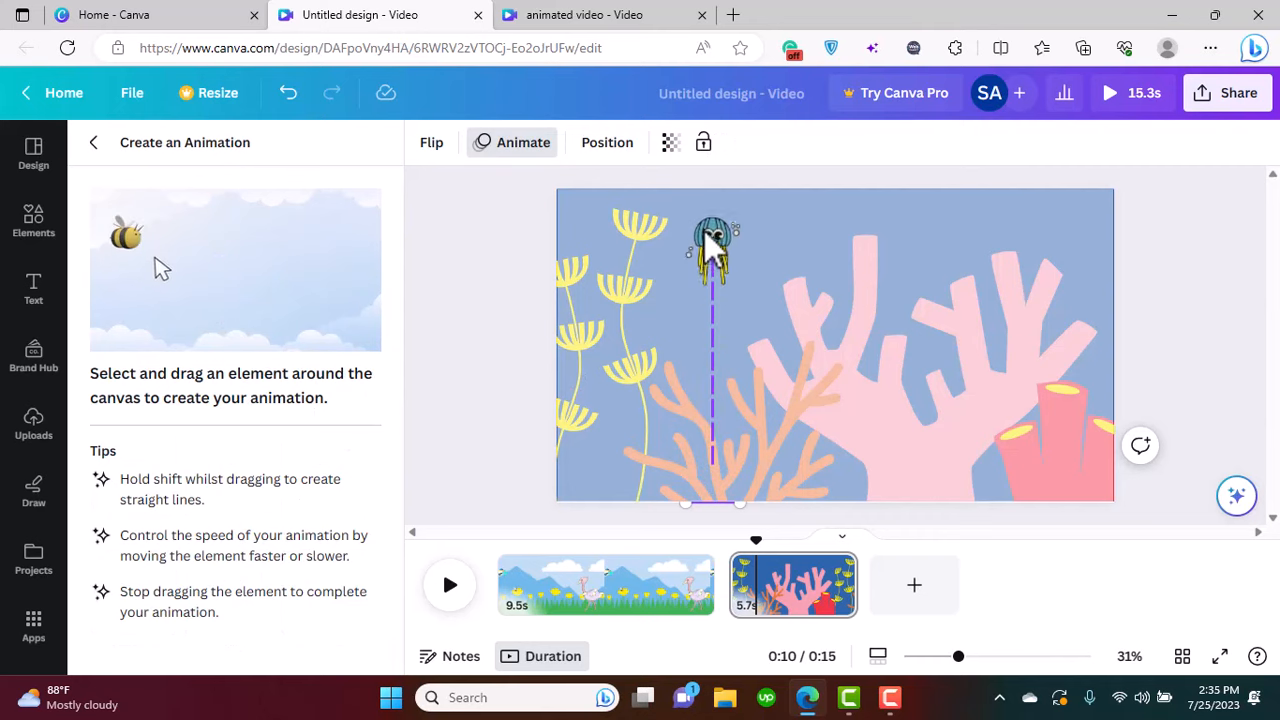
pyautogui.moveTo(708, 152); pyautogui.dragTo(710, 145)
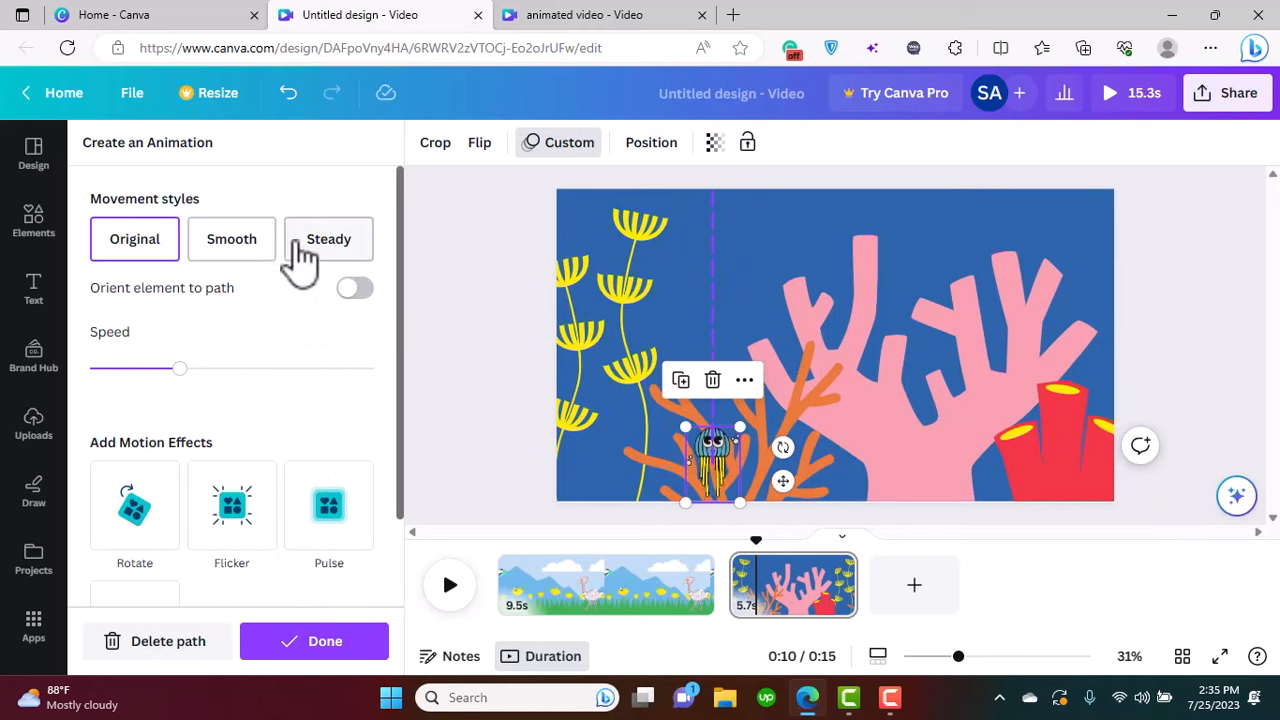
pyautogui.click(250, 250)
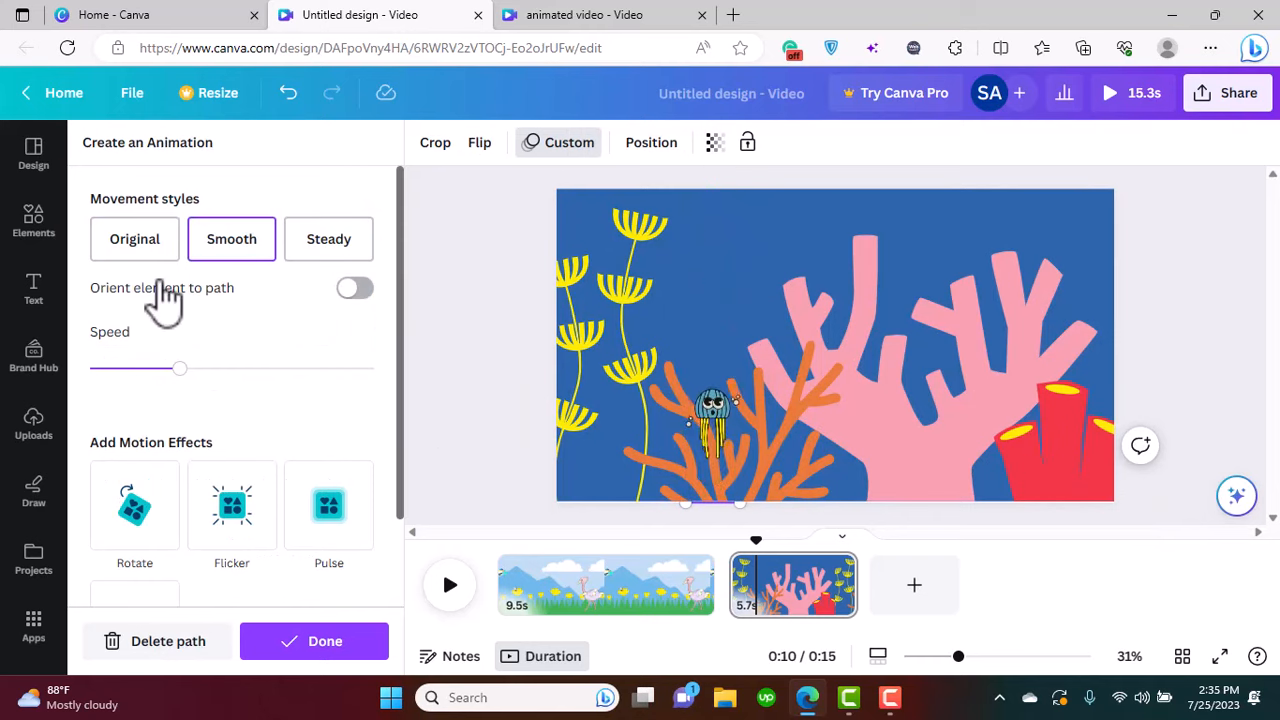
# - Browse the recommended graphics similar to the recently used jellyfish, and return to the main elements library
pyautogui.click(33, 215)
pyautogui.click(33, 215)
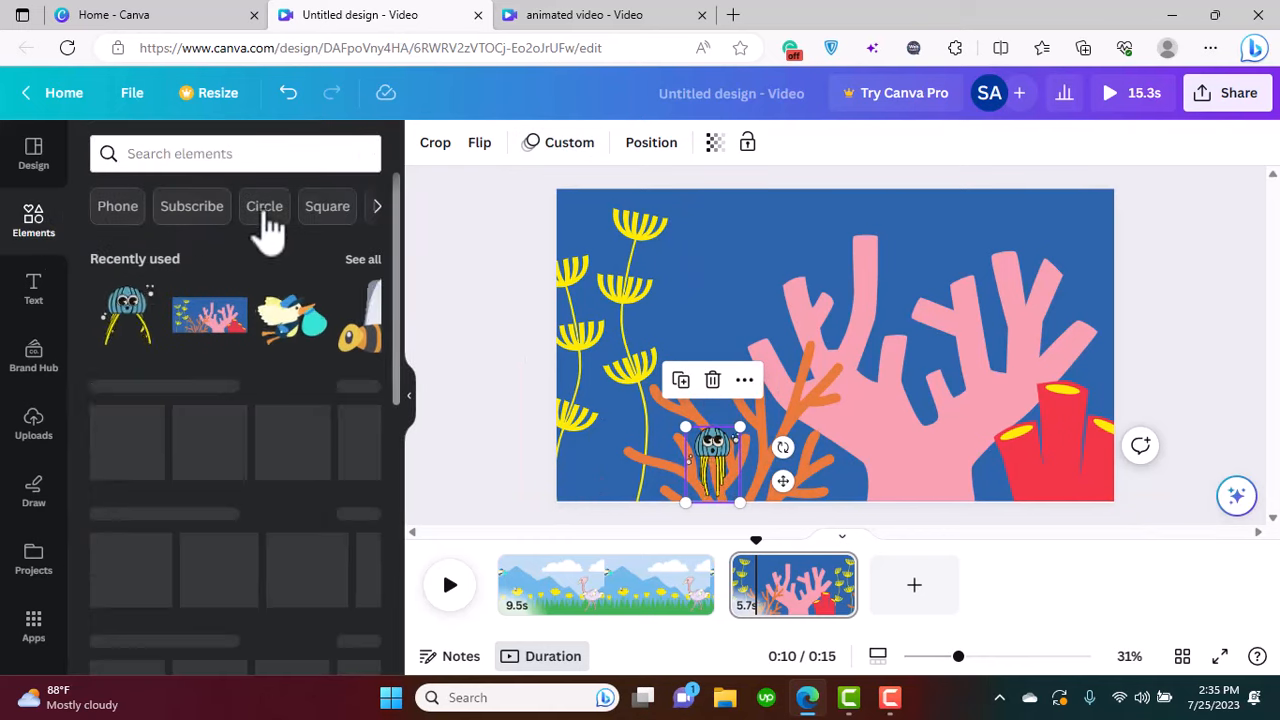
pyautogui.click(363, 259)
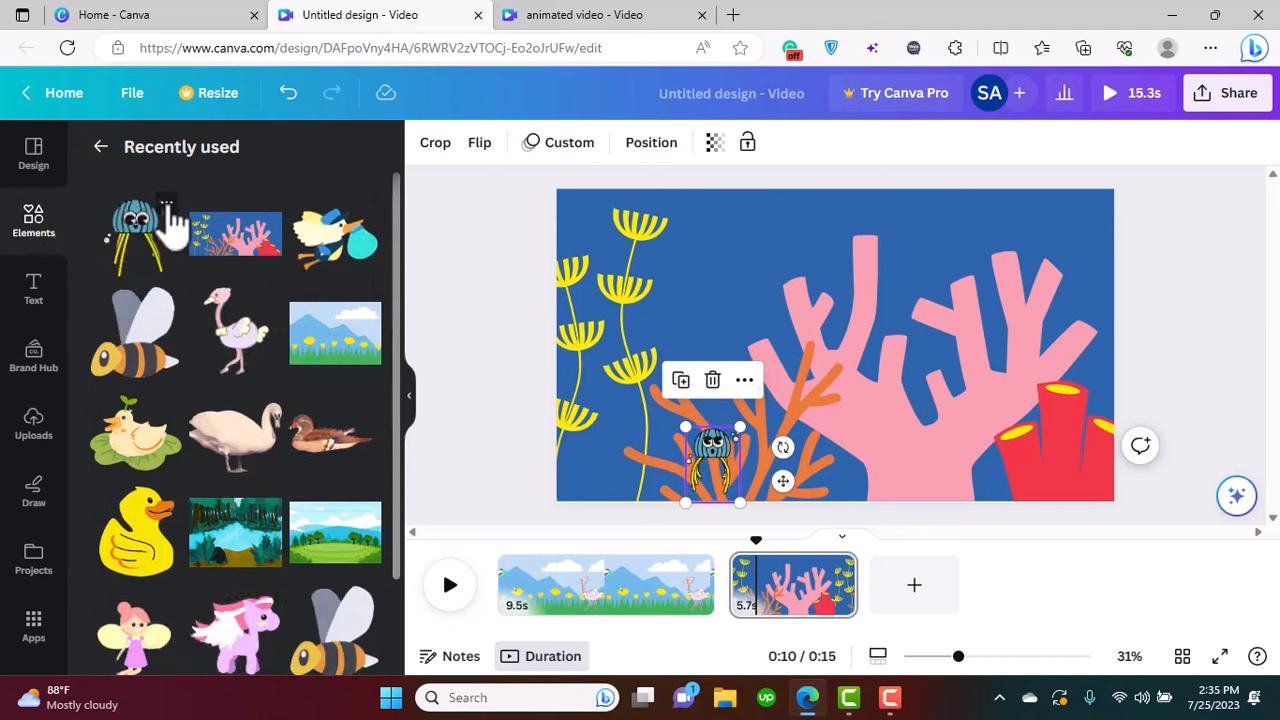
pyautogui.click(169, 207)
pyautogui.click(287, 522)
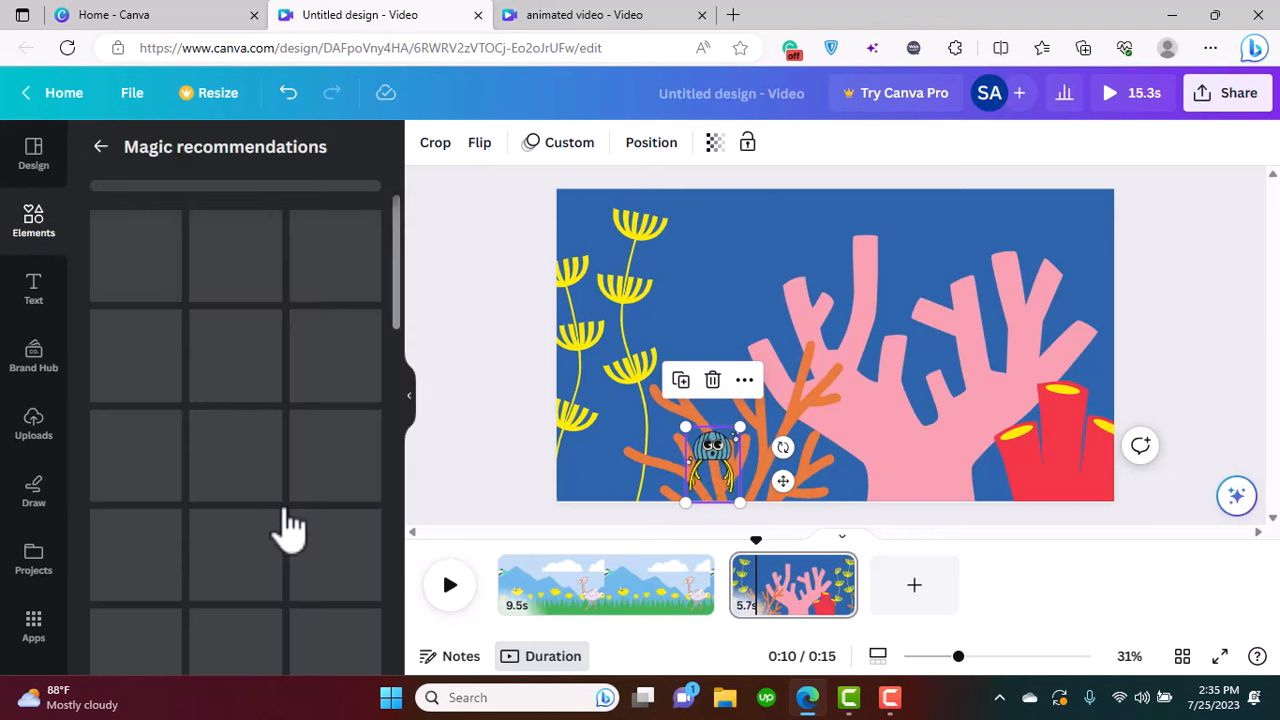
pyautogui.scroll(-3, 395, 250)
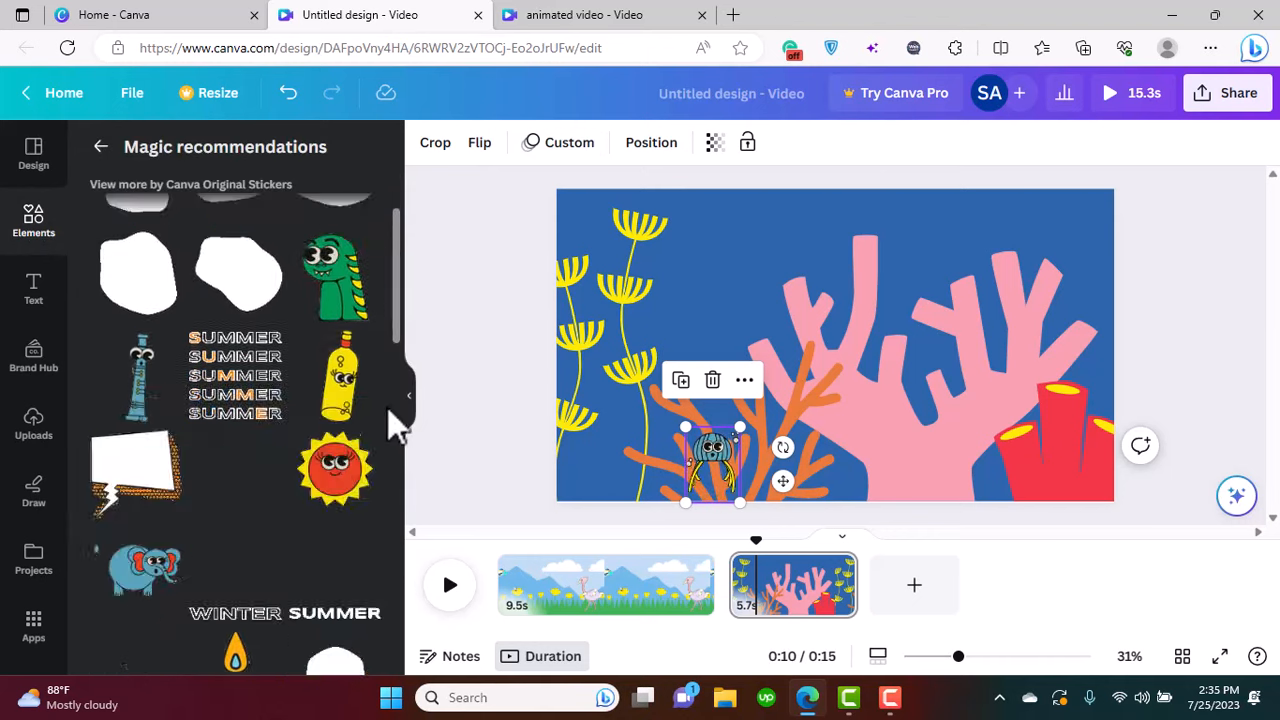
pyautogui.moveTo(387, 407); pyautogui.dragTo(381, 128)
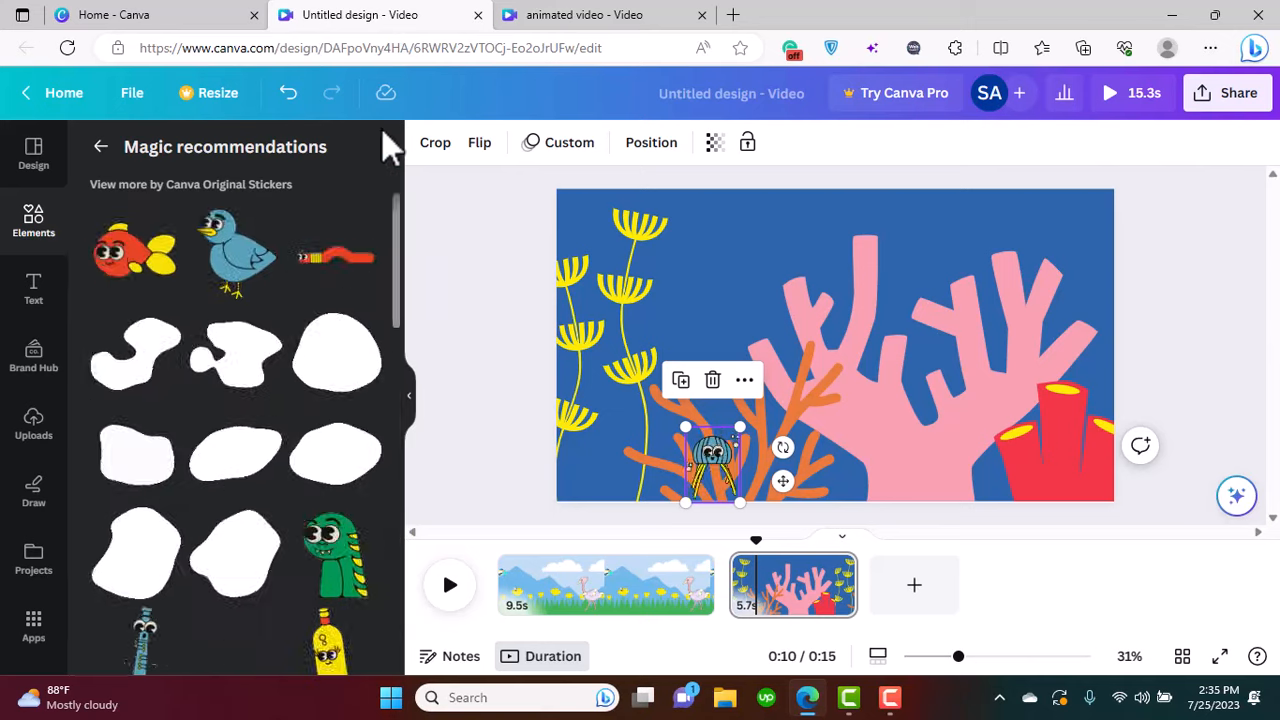
pyautogui.click(101, 148)
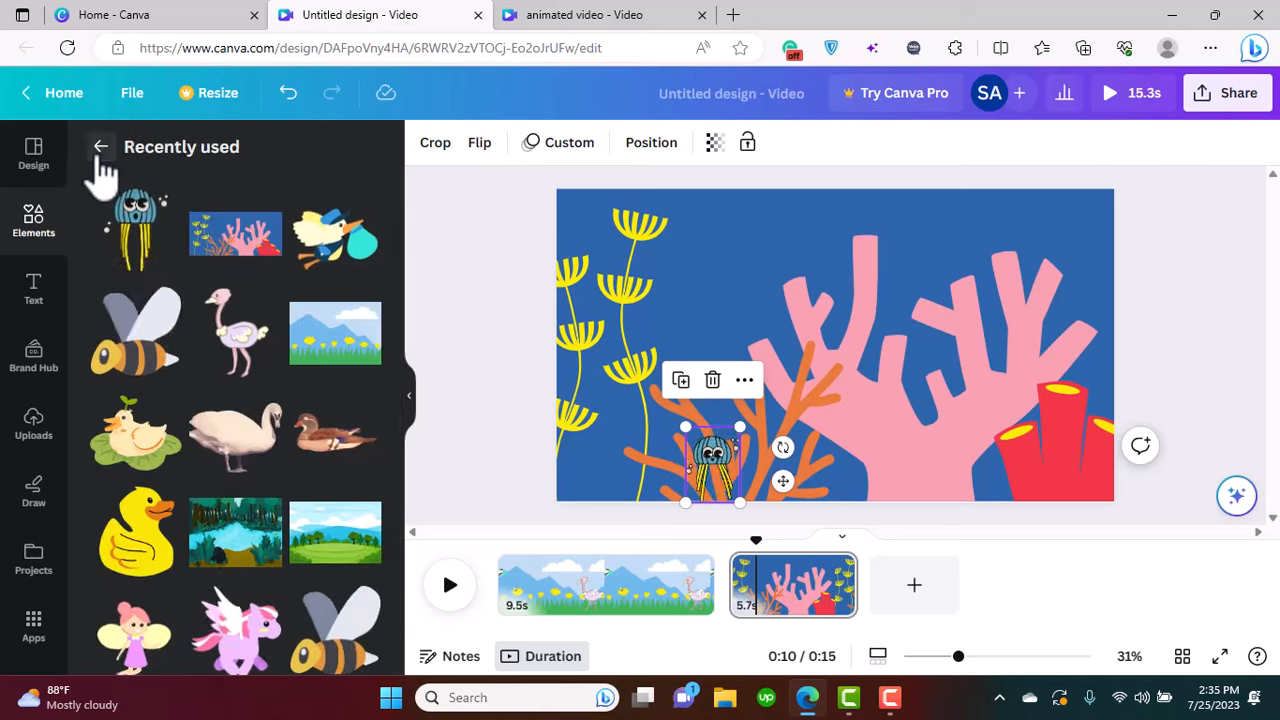
pyautogui.click(101, 148)
# - Search the elements for "sea animals" graphics and filter them to Free and Animated
pyautogui.click(234, 160)
pyautogui.write('sea animals')
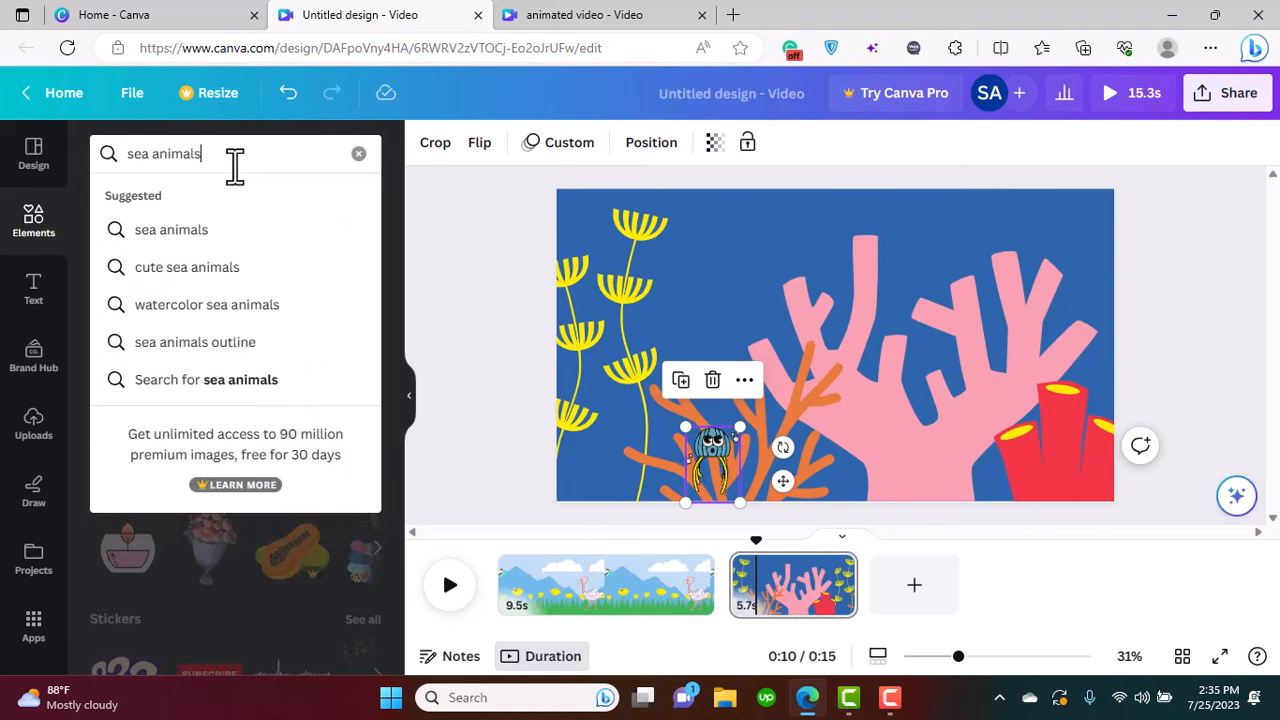
pyautogui.press('Return')
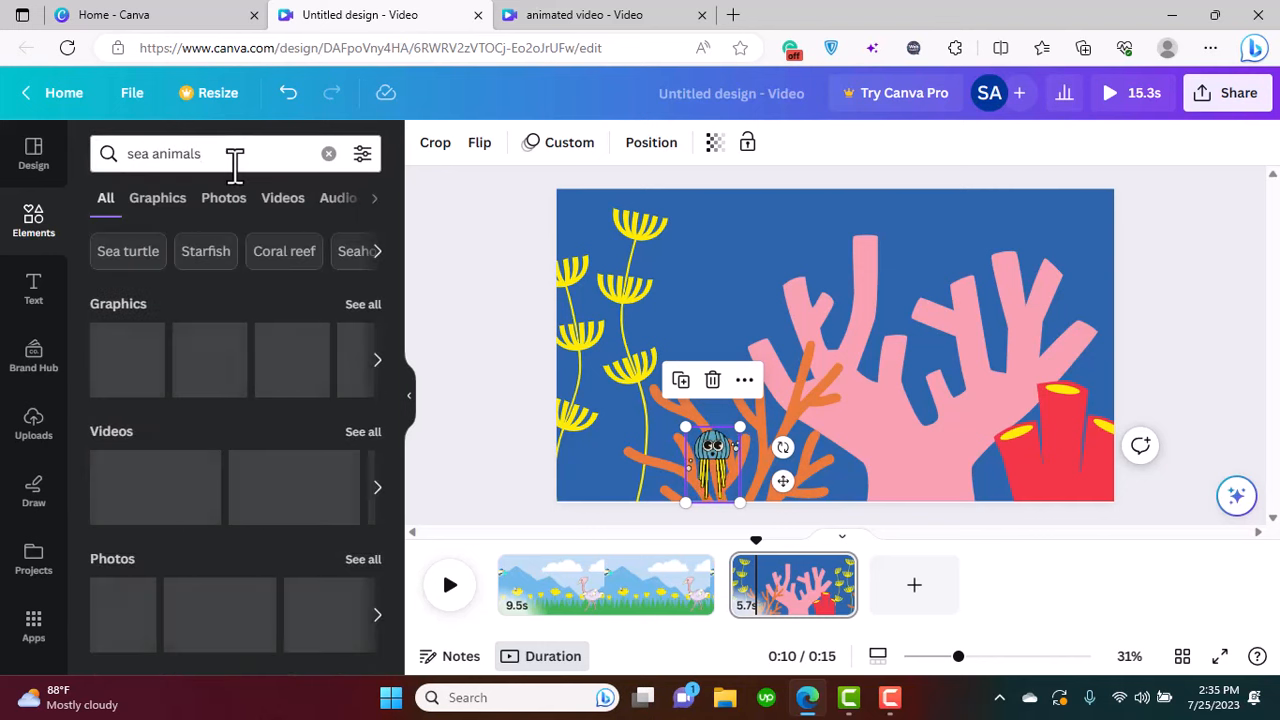
pyautogui.click(364, 305)
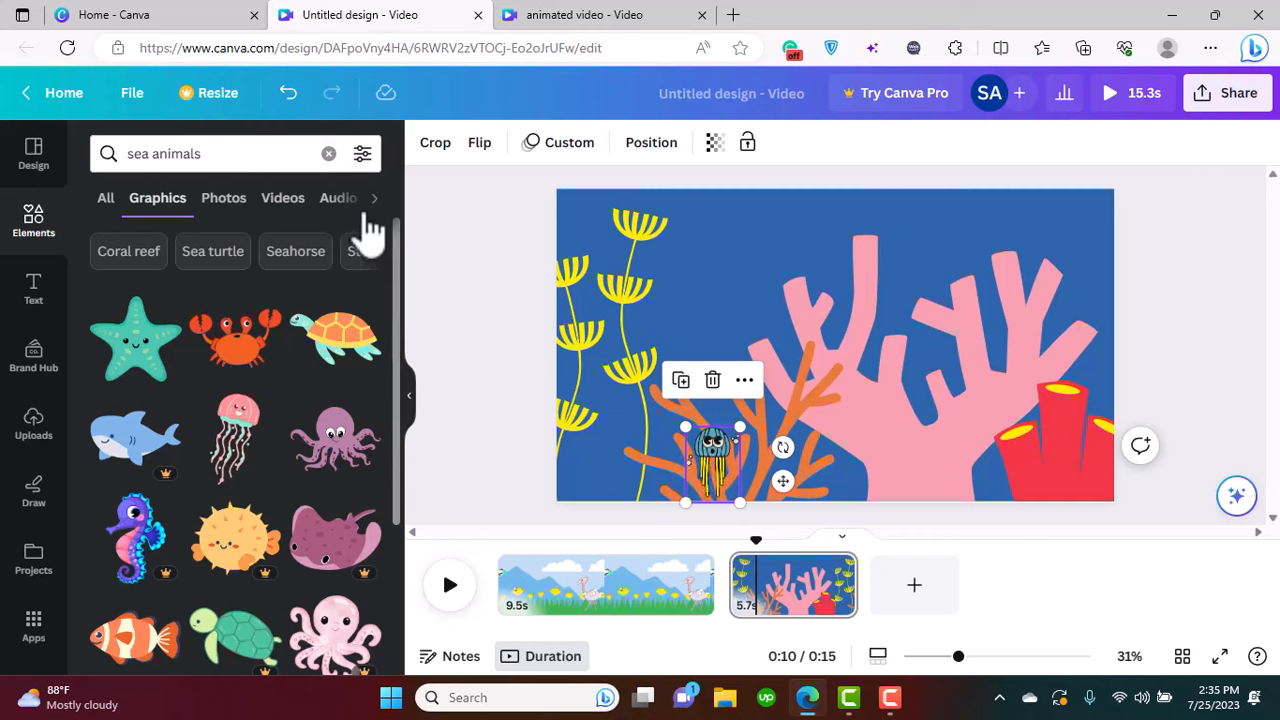
pyautogui.click(362, 155)
pyautogui.moveTo(374, 243); pyautogui.dragTo(378, 545)
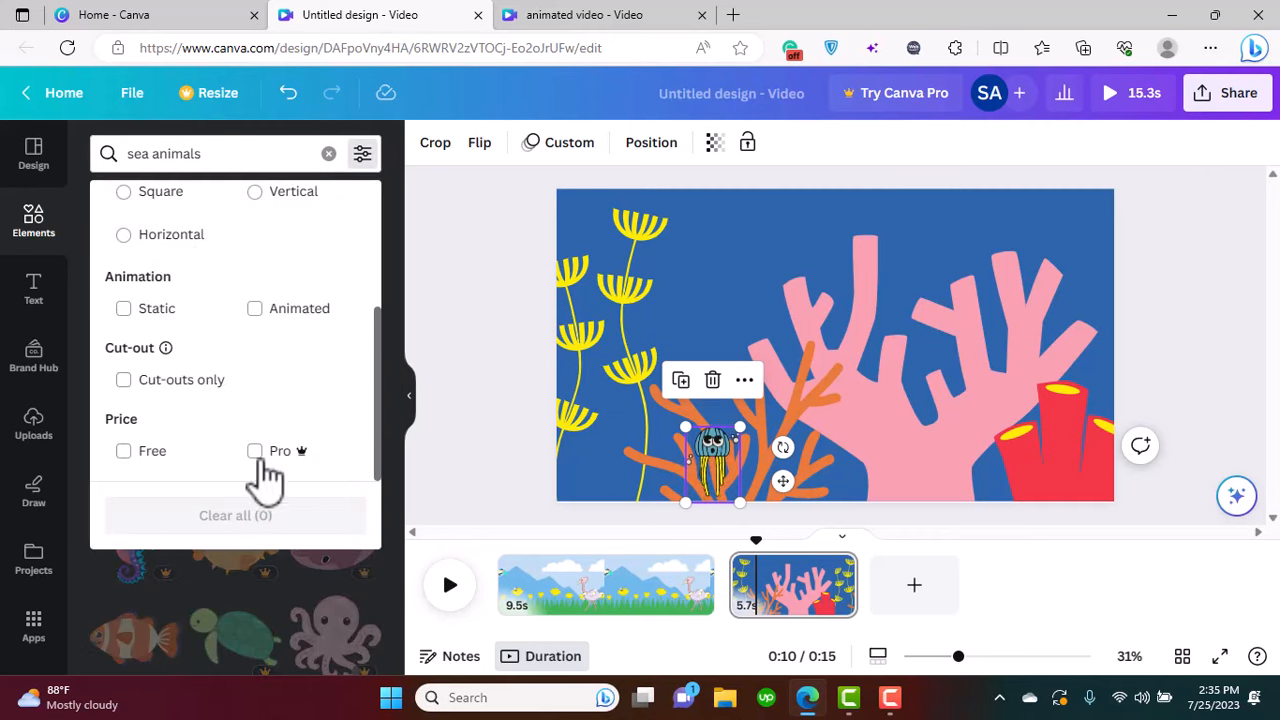
pyautogui.click(150, 458)
pyautogui.click(265, 312)
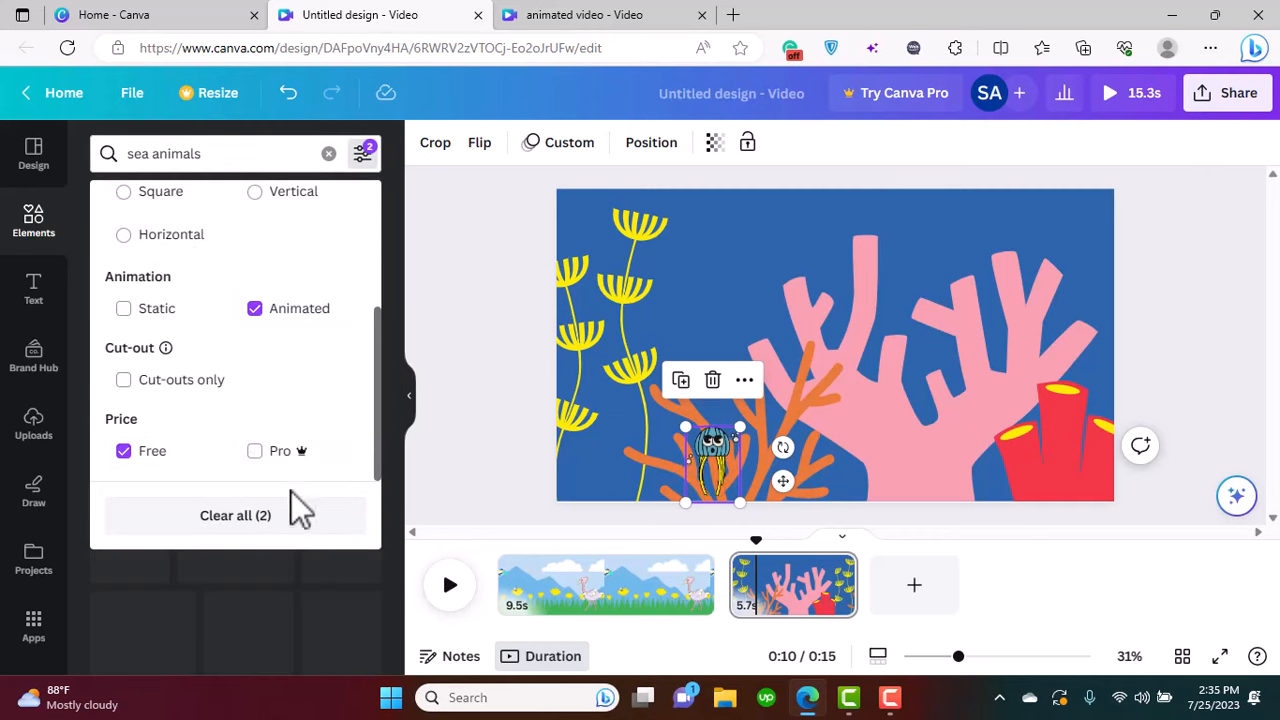
# - Show all the filtered sea animal graphics and add the orange-tailed mermaid to the underwater page
pyautogui.click(304, 610)
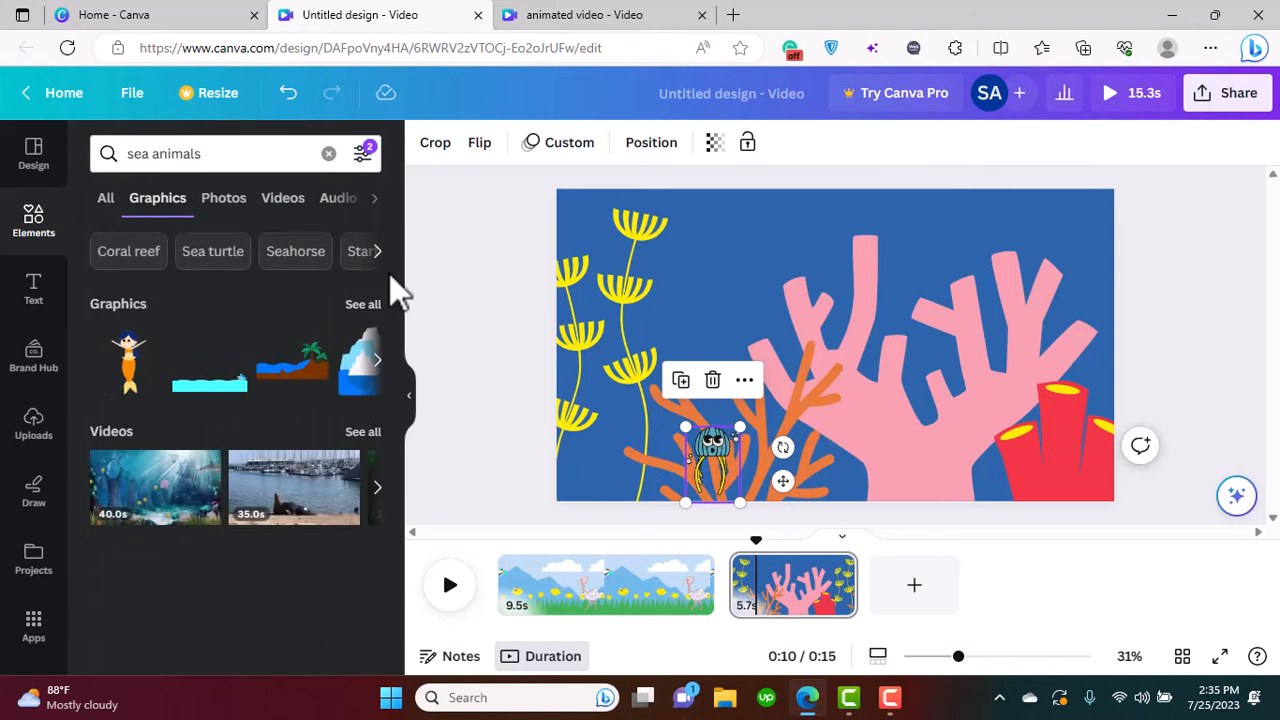
pyautogui.click(370, 308)
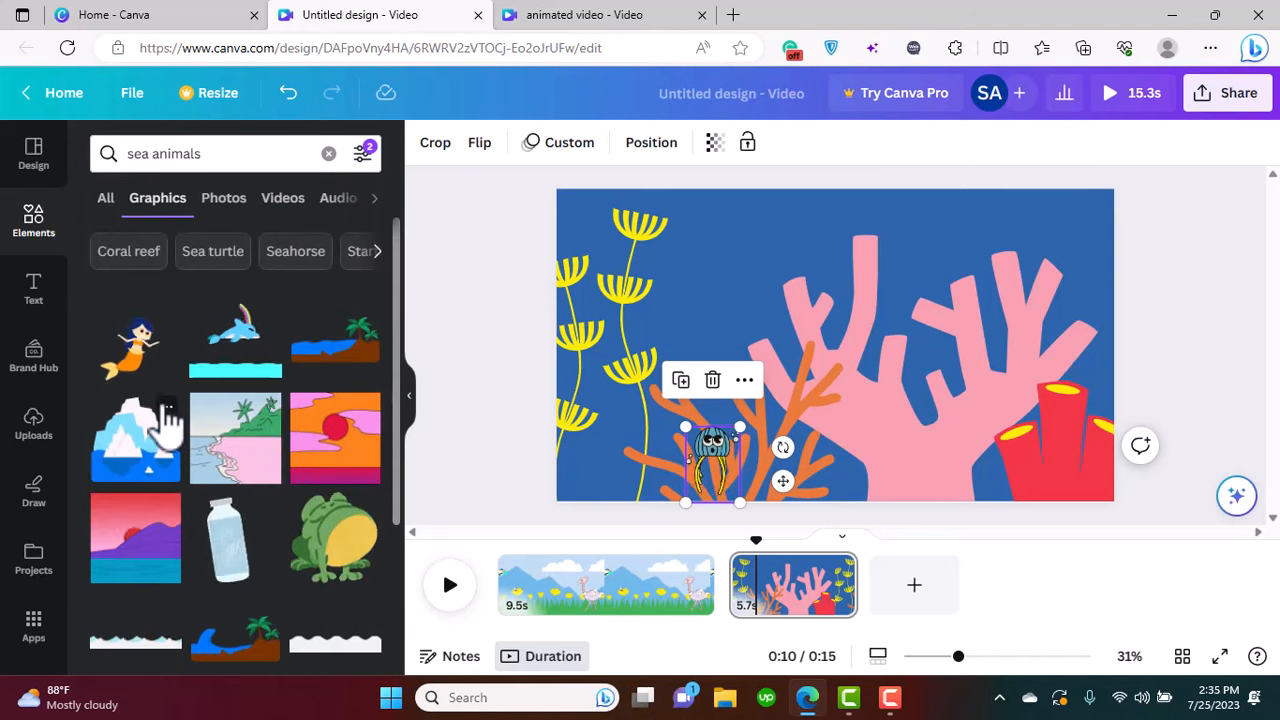
pyautogui.click(133, 358)
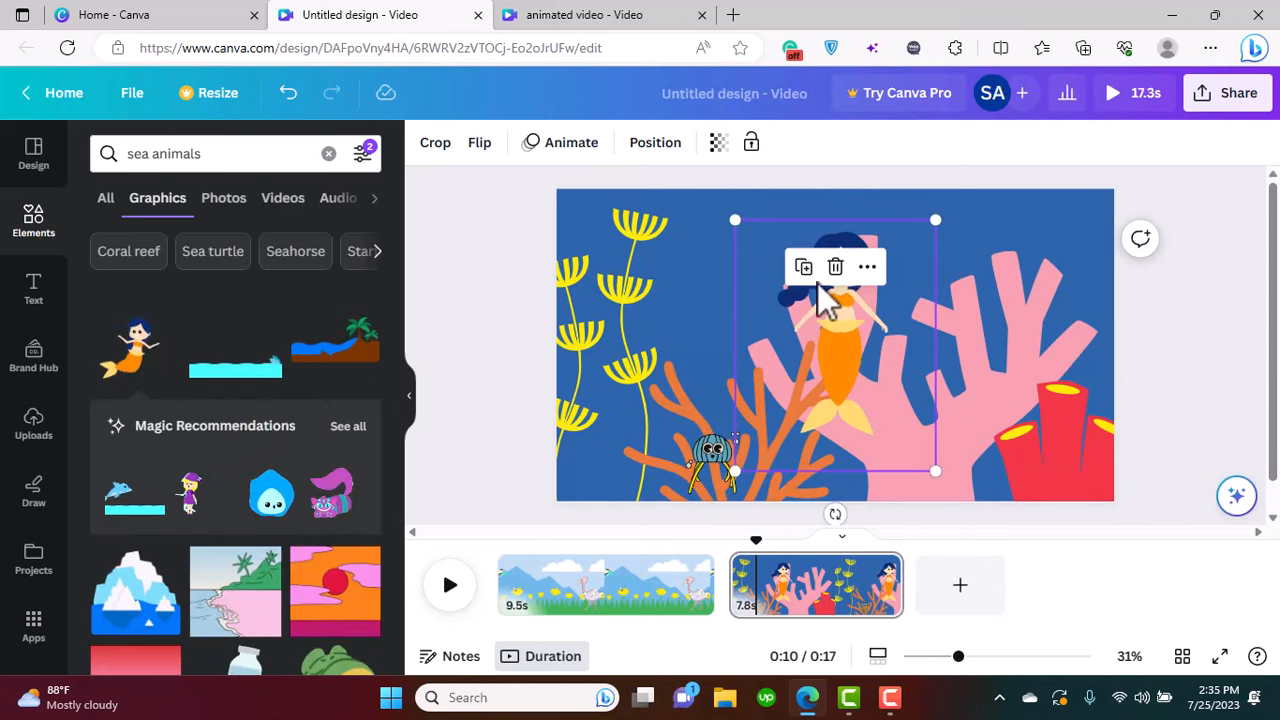
# - Shrink the mermaid in front of the pink coral and animate it along a wavy path toward the upper right with Smooth movement
pyautogui.moveTo(735, 219); pyautogui.dragTo(766, 259)
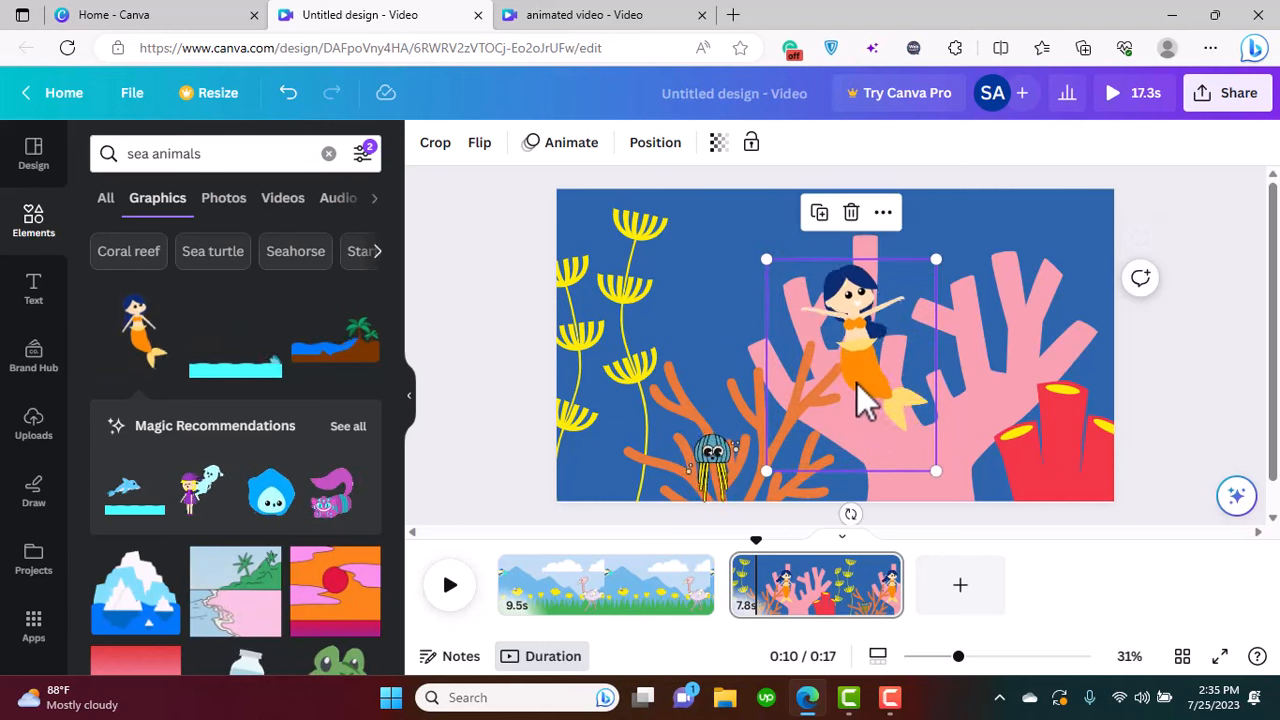
pyautogui.moveTo(875, 394); pyautogui.dragTo(827, 421)
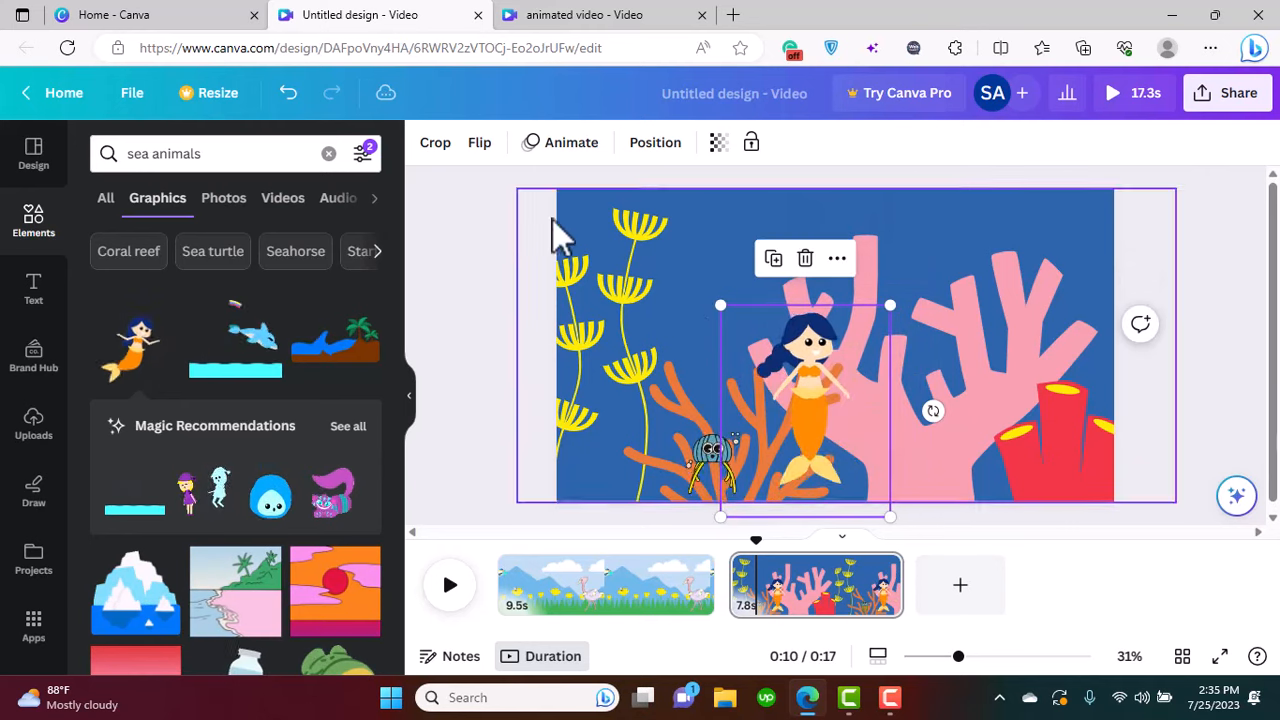
pyautogui.click(560, 142)
pyautogui.click(220, 220)
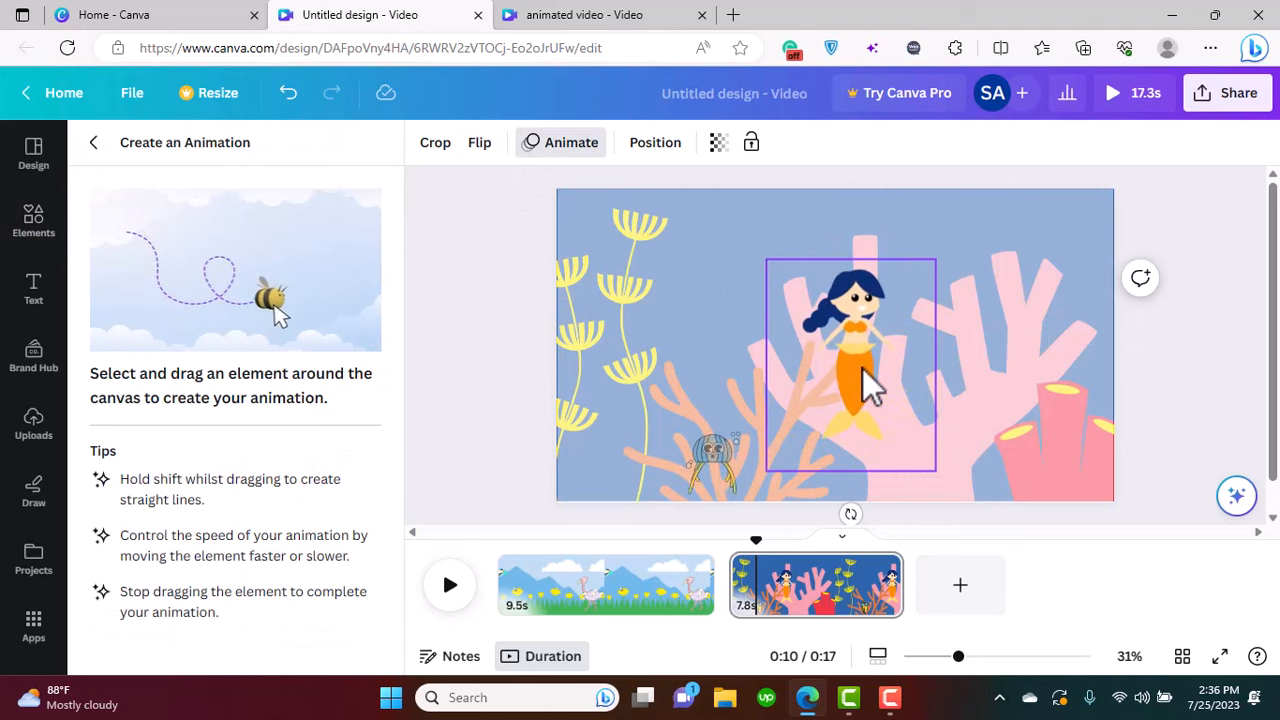
pyautogui.moveTo(862, 368)
pyautogui.mouseDown()
pyautogui.moveTo(908, 335)
pyautogui.moveTo(937, 337)
pyautogui.mouseUp()
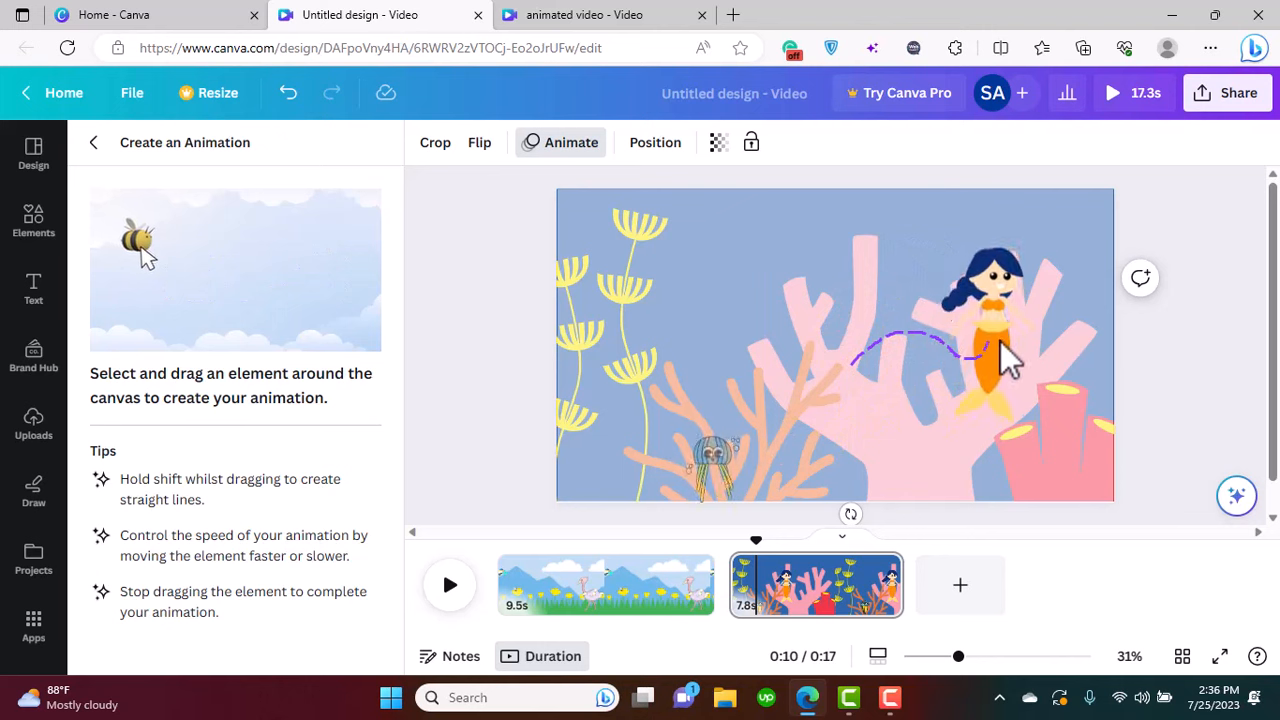
pyautogui.moveTo(998, 305); pyautogui.dragTo(1023, 240)
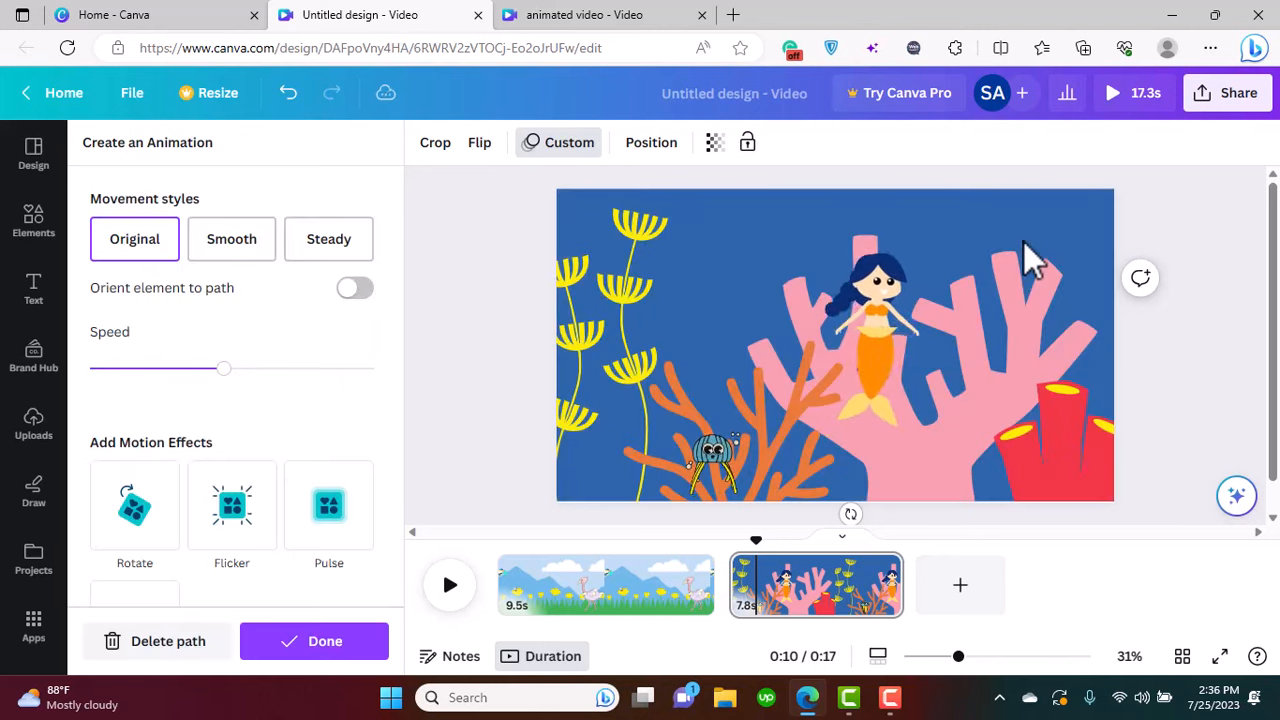
pyautogui.click(238, 252)
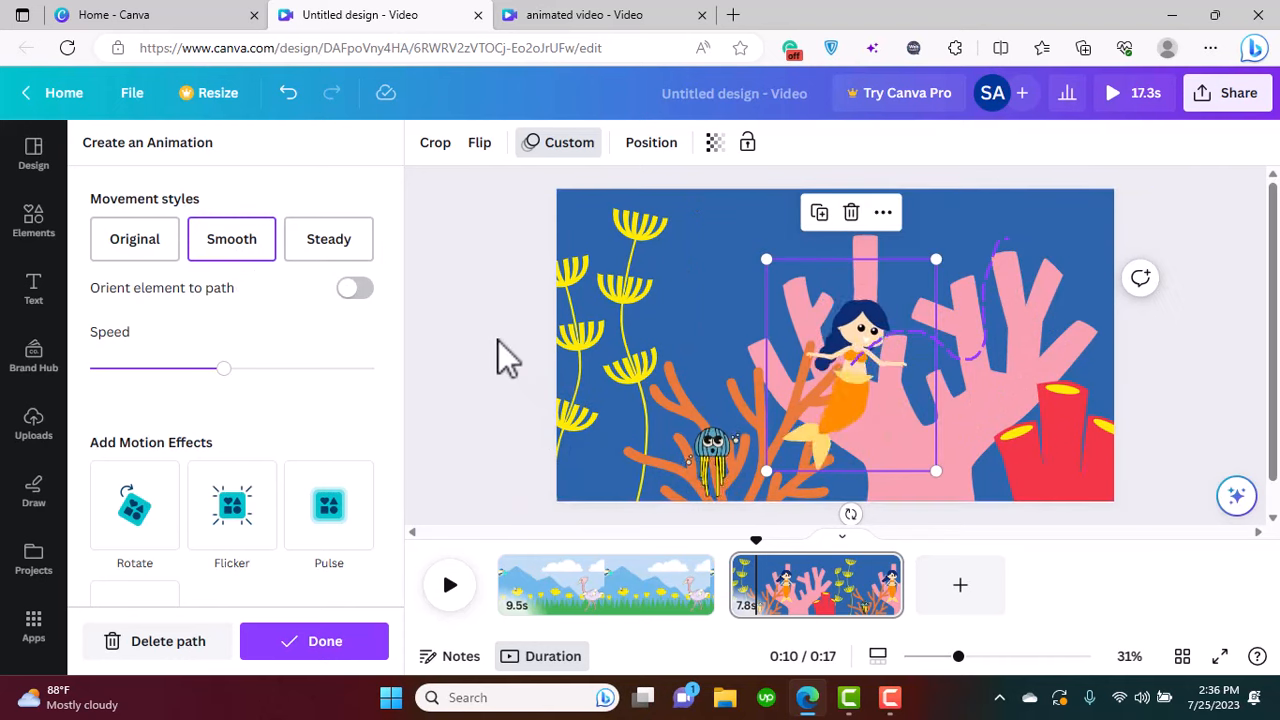
# - Return to the elements library, search for "sea animals" and list all the matching graphics
pyautogui.click(25, 238)
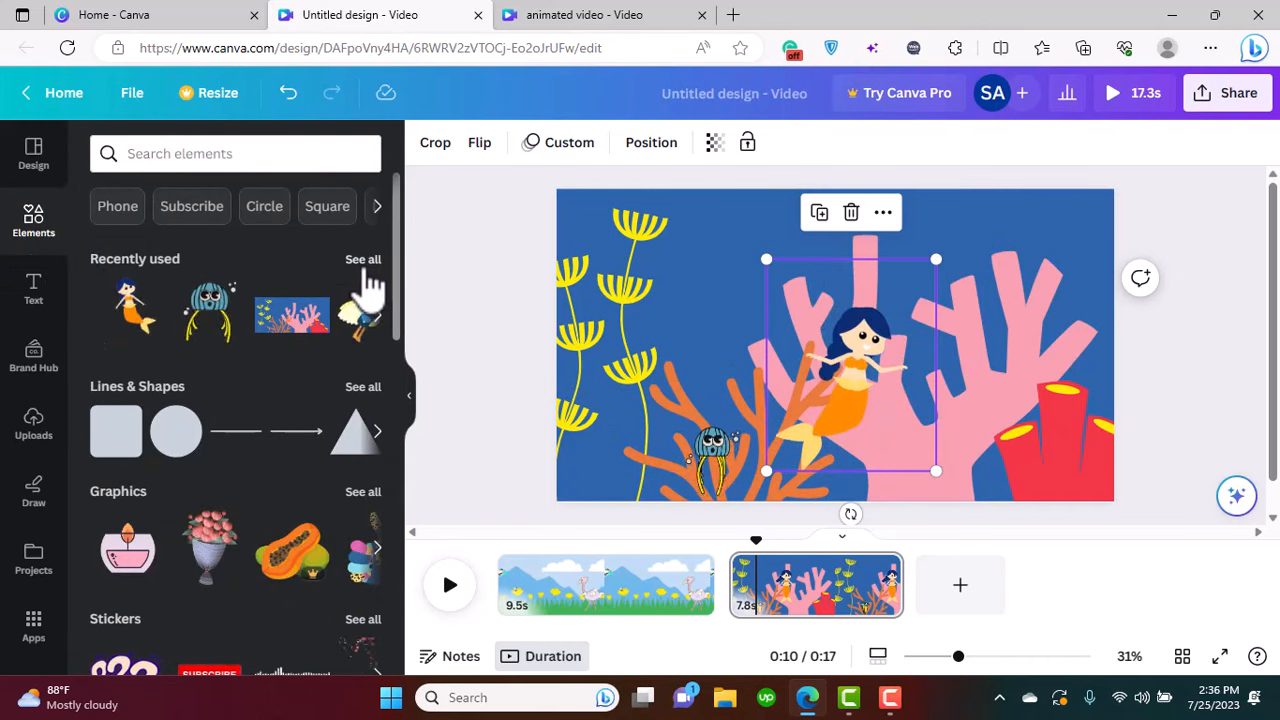
pyautogui.click(363, 261)
pyautogui.click(60, 232)
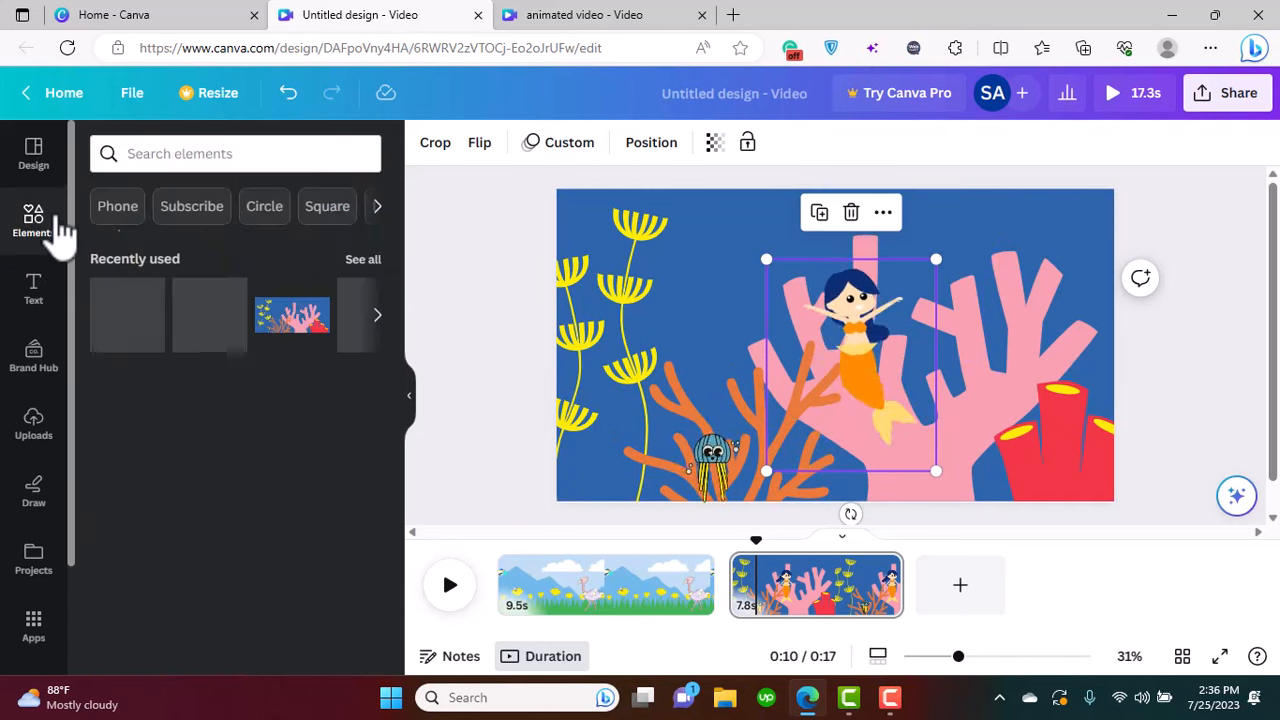
pyautogui.click(223, 158)
pyautogui.write('sea animals')
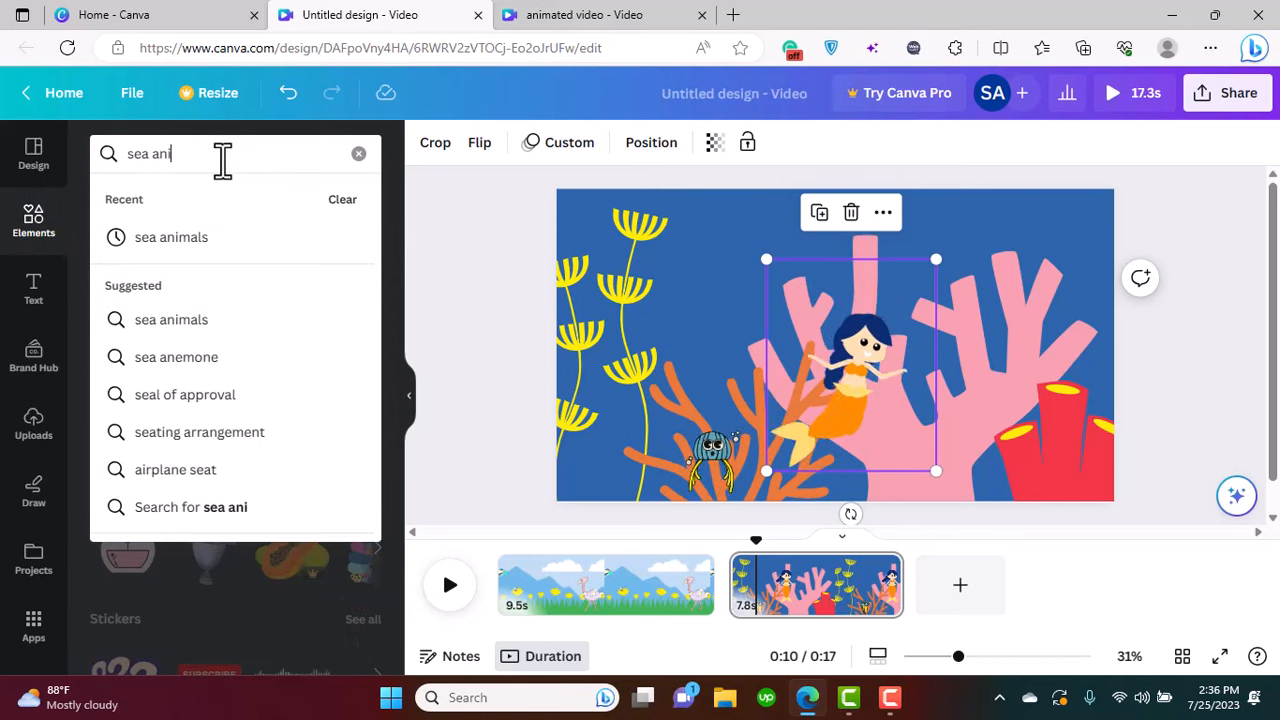
pyautogui.press('Return')
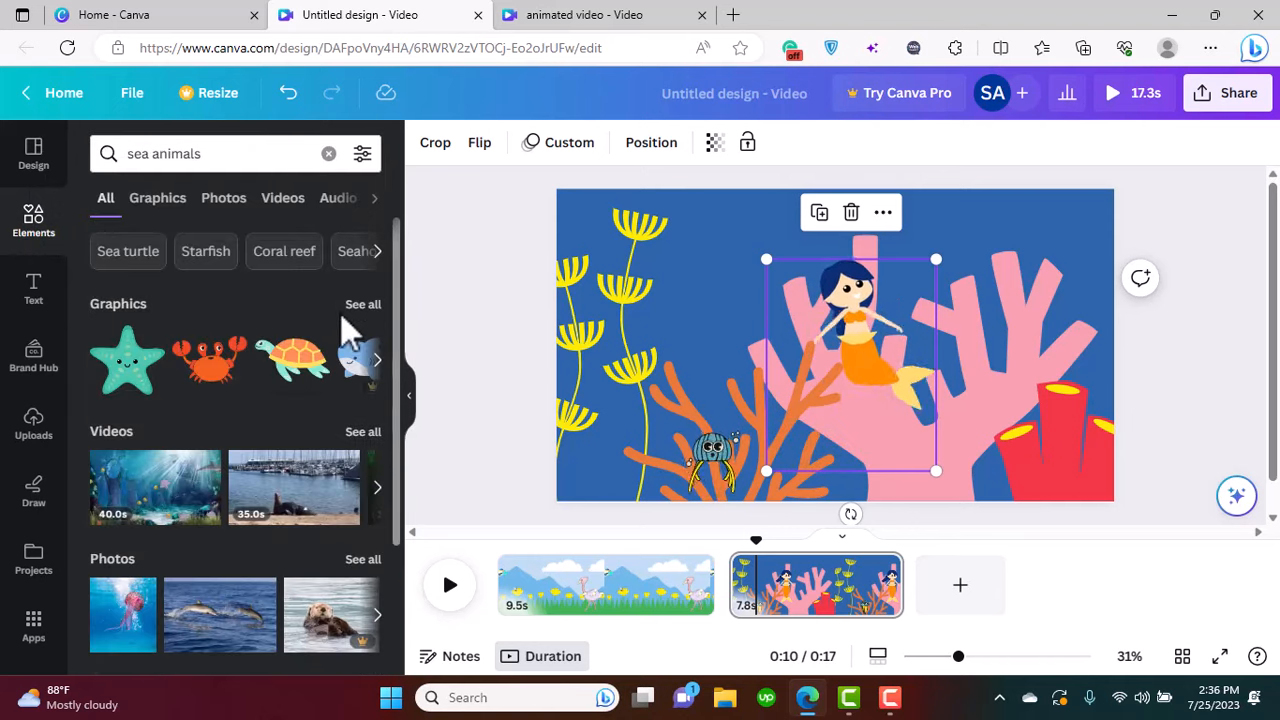
pyautogui.click(363, 305)
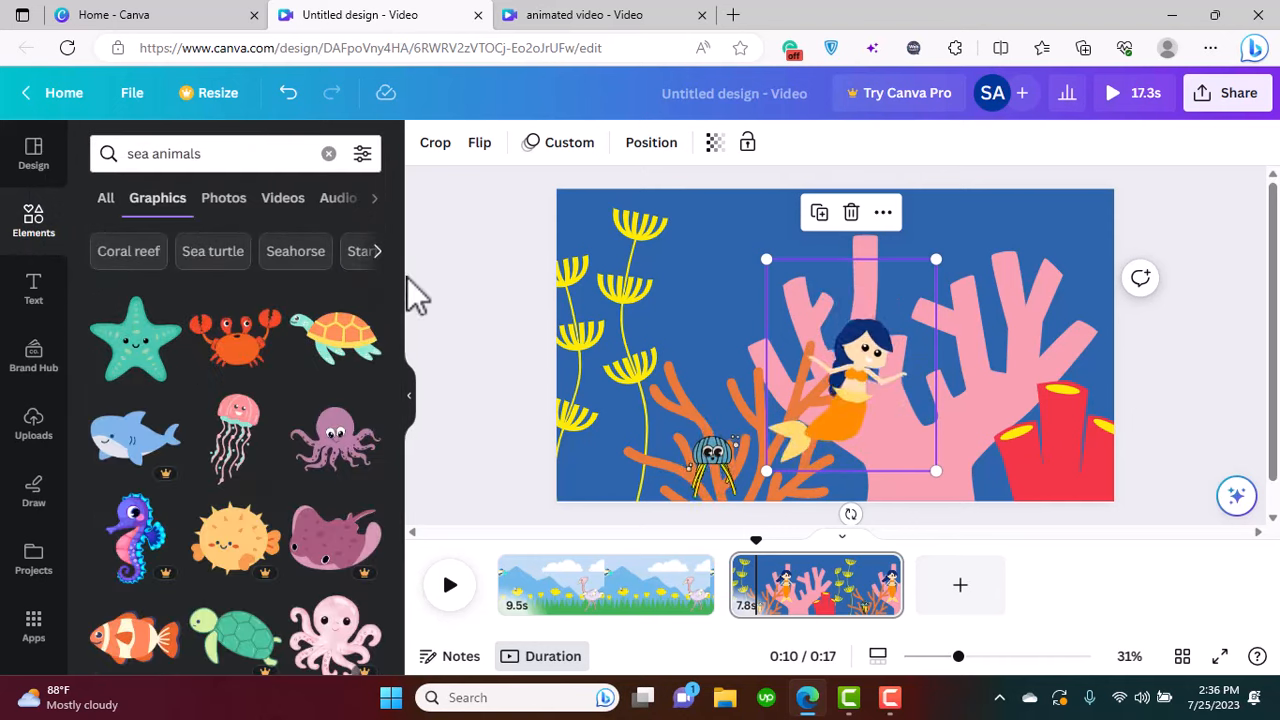
# - Filter the sea animal graphics to Animated and Free
pyautogui.click(362, 155)
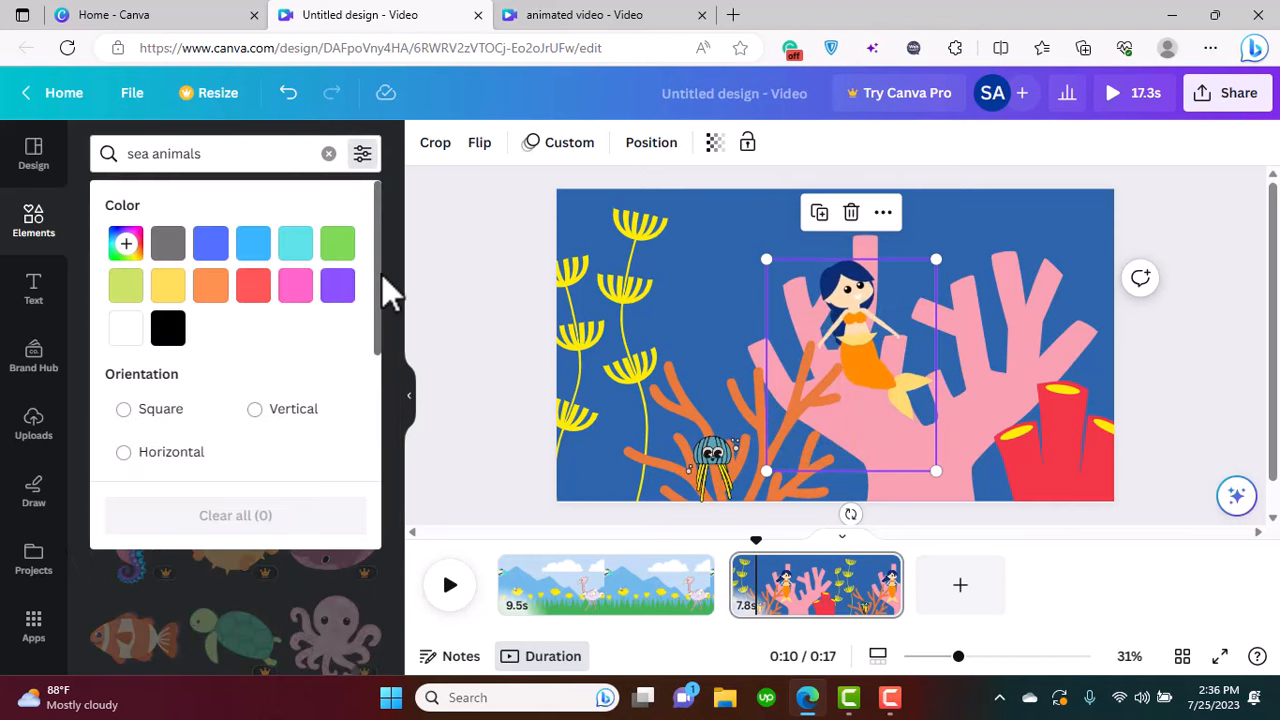
pyautogui.moveTo(380, 294); pyautogui.dragTo(364, 468)
pyautogui.click(255, 309)
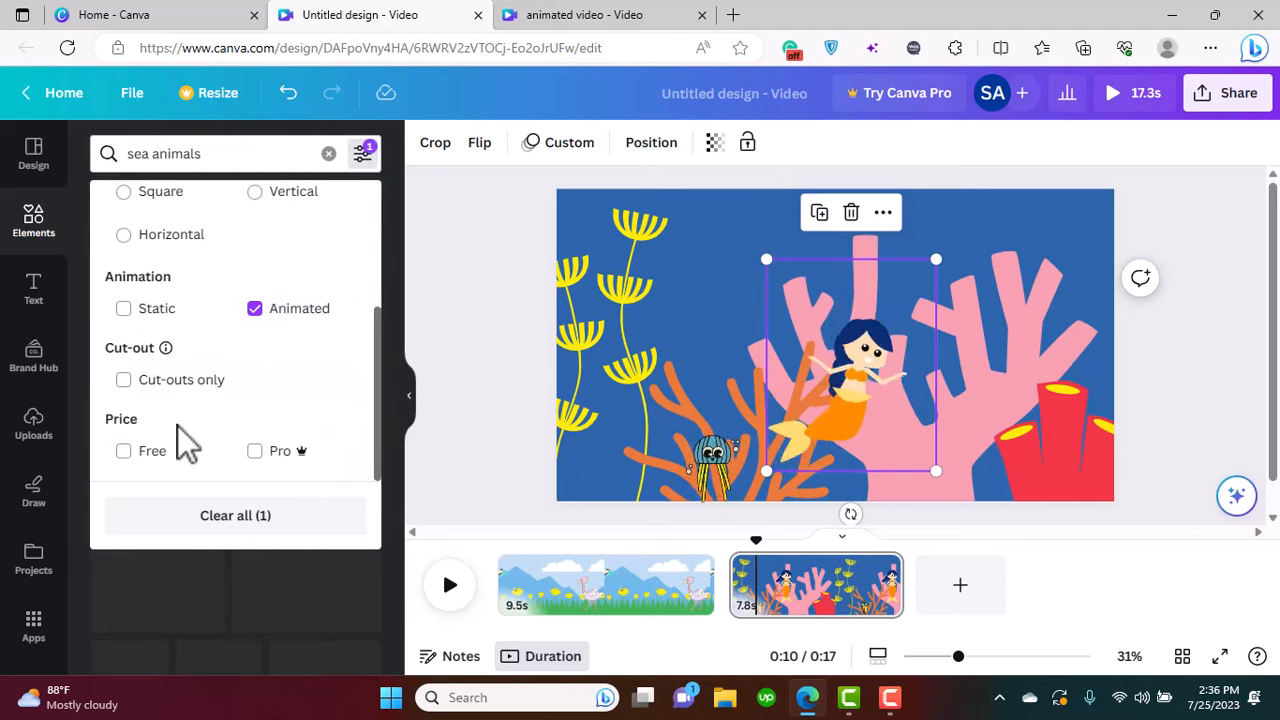
pyautogui.click(210, 524)
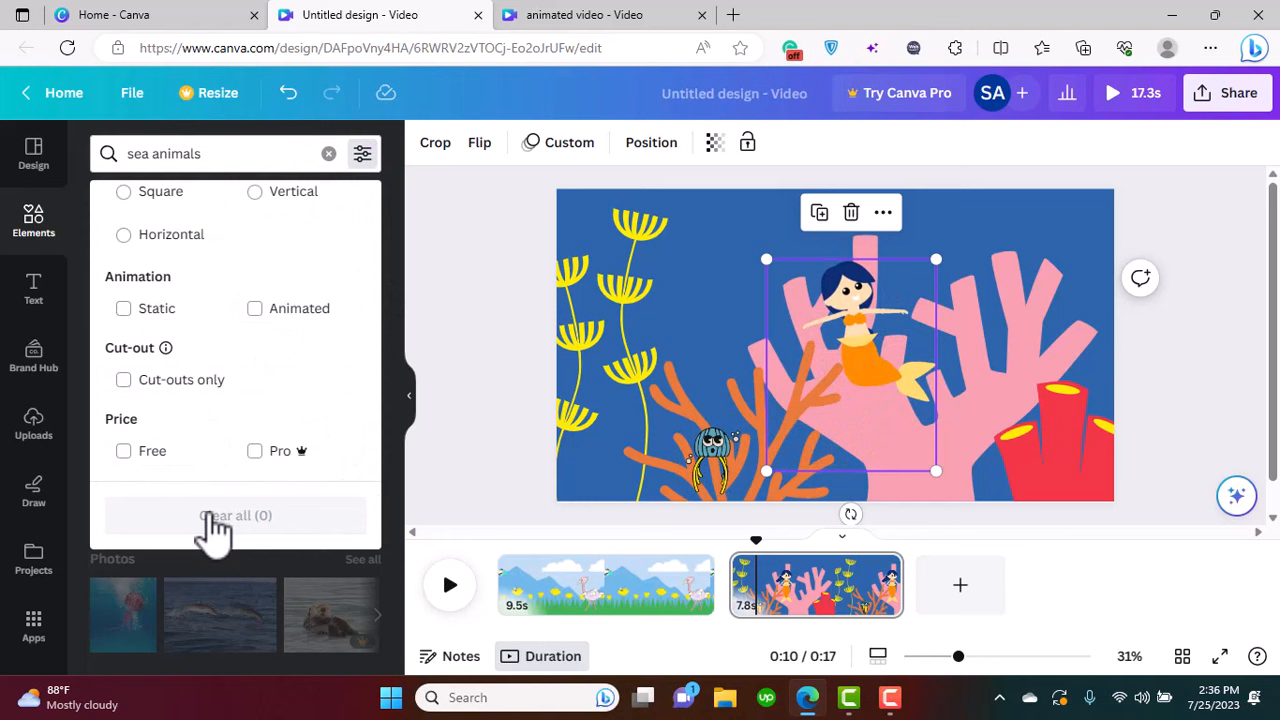
pyautogui.click(256, 310)
pyautogui.click(246, 582)
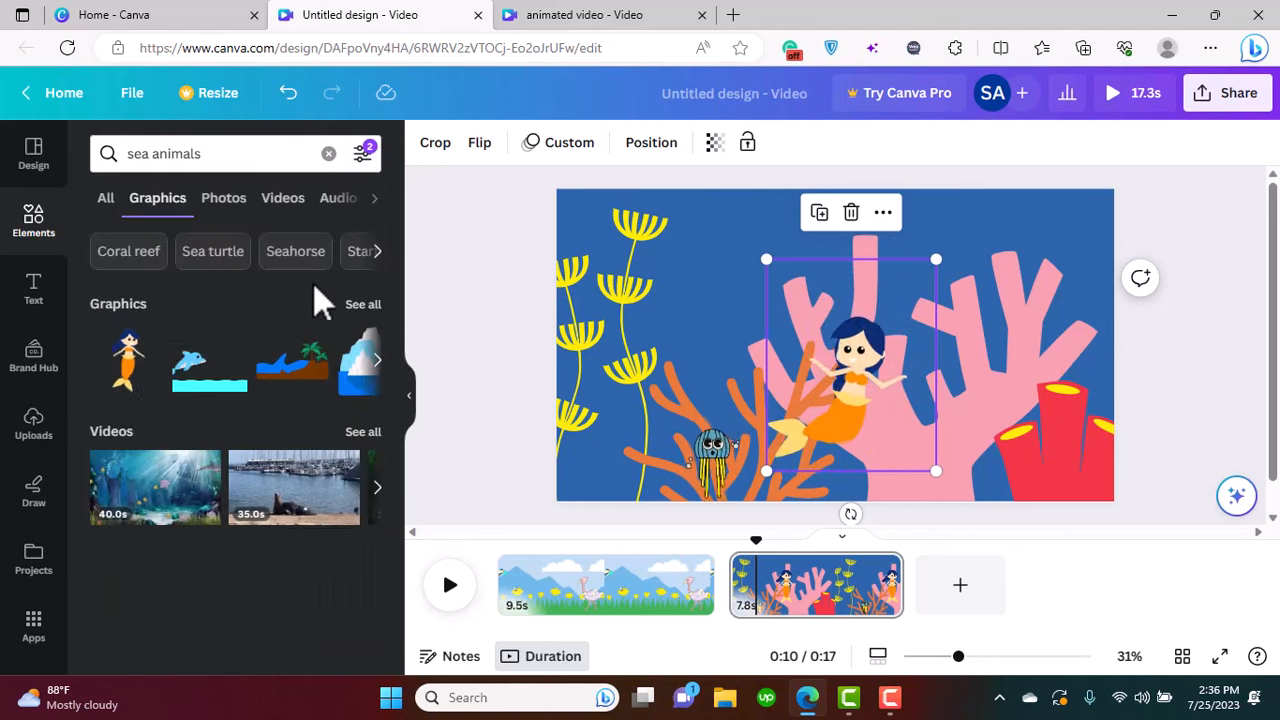
# - Browse all the filtered sea animal graphics and switch to the related search "Seahorse"
pyautogui.click(368, 304)
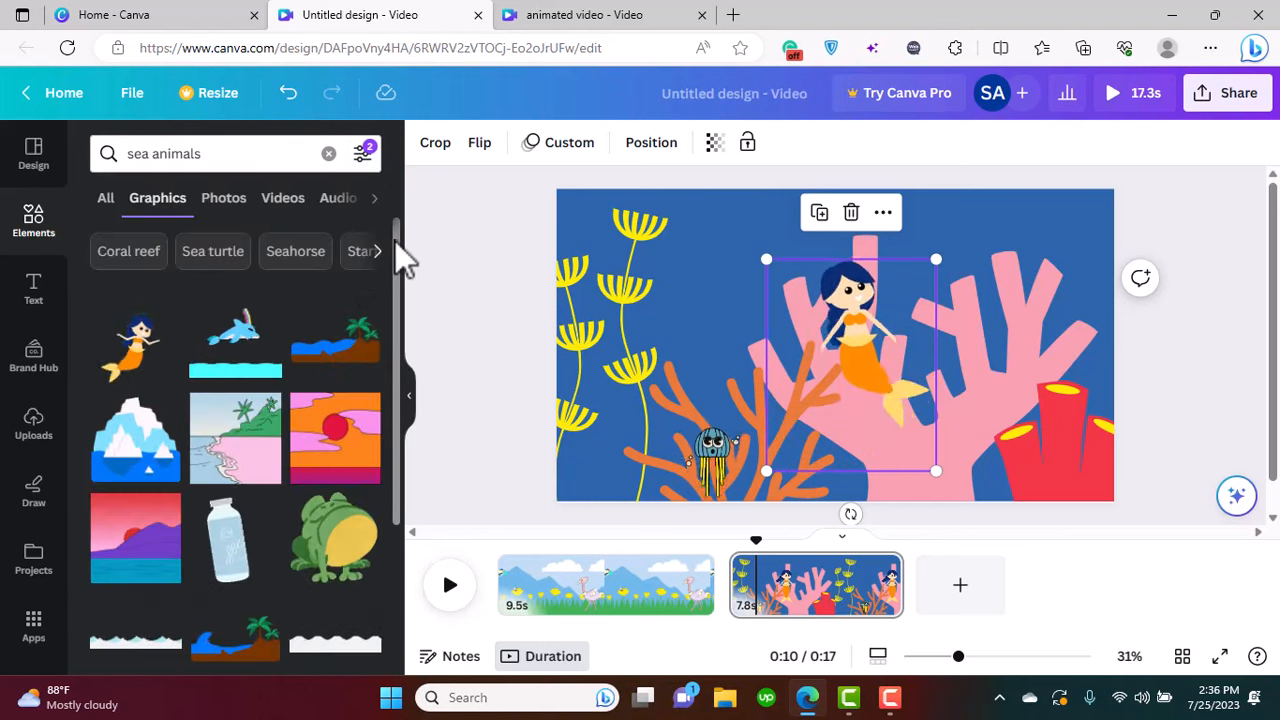
pyautogui.scroll(-3, 390, 380)
pyautogui.scroll(-4, 385, 365)
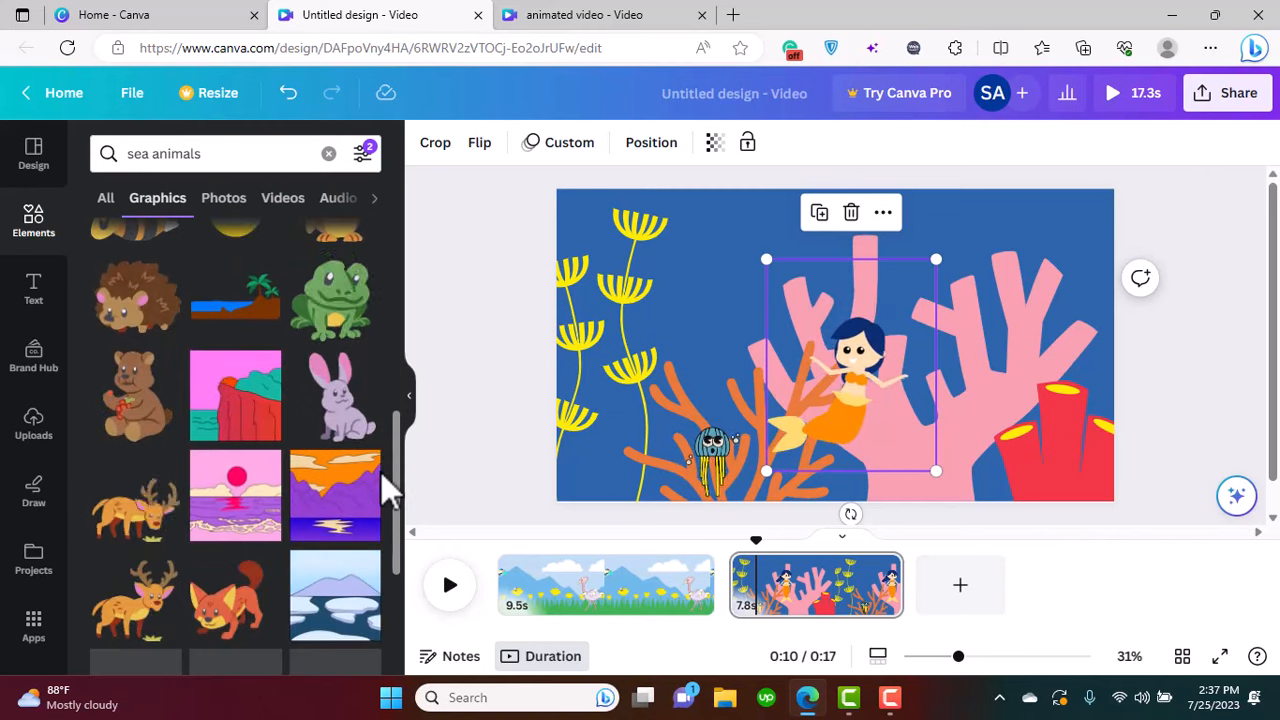
pyautogui.scroll(-5, 395, 580)
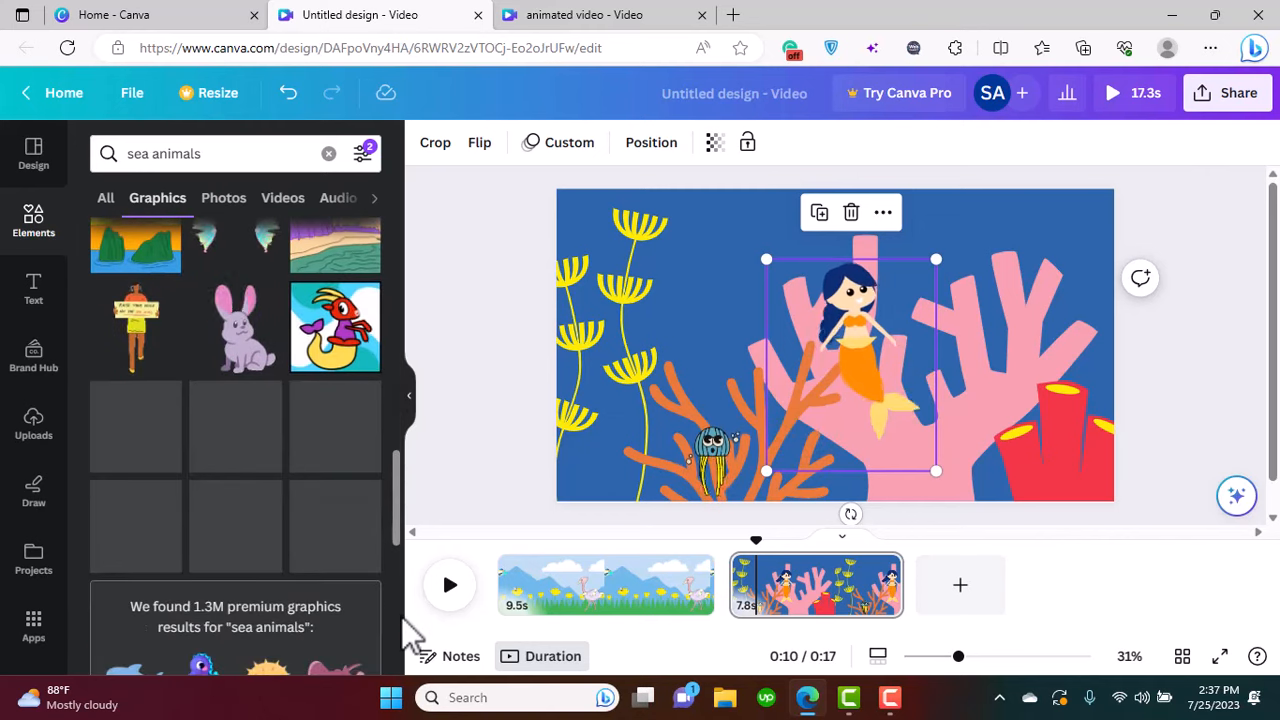
pyautogui.scroll(-5, 403, 650)
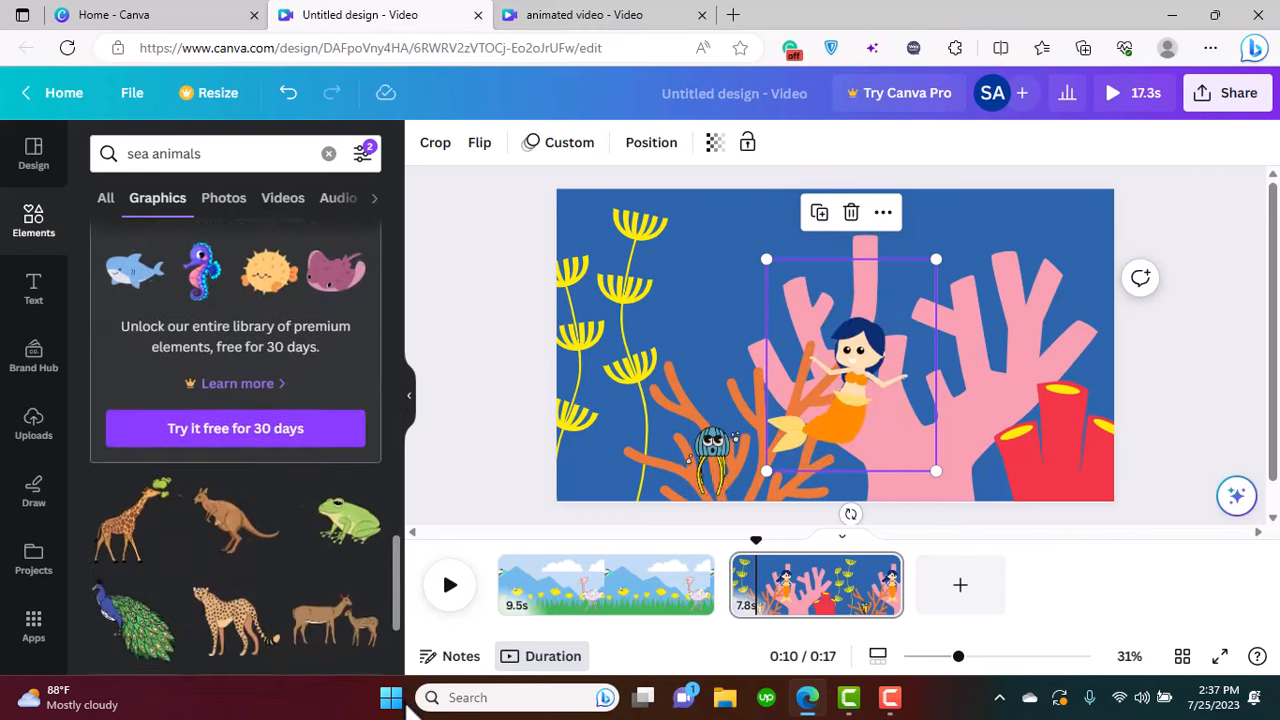
pyautogui.scroll(-10, 392, 553)
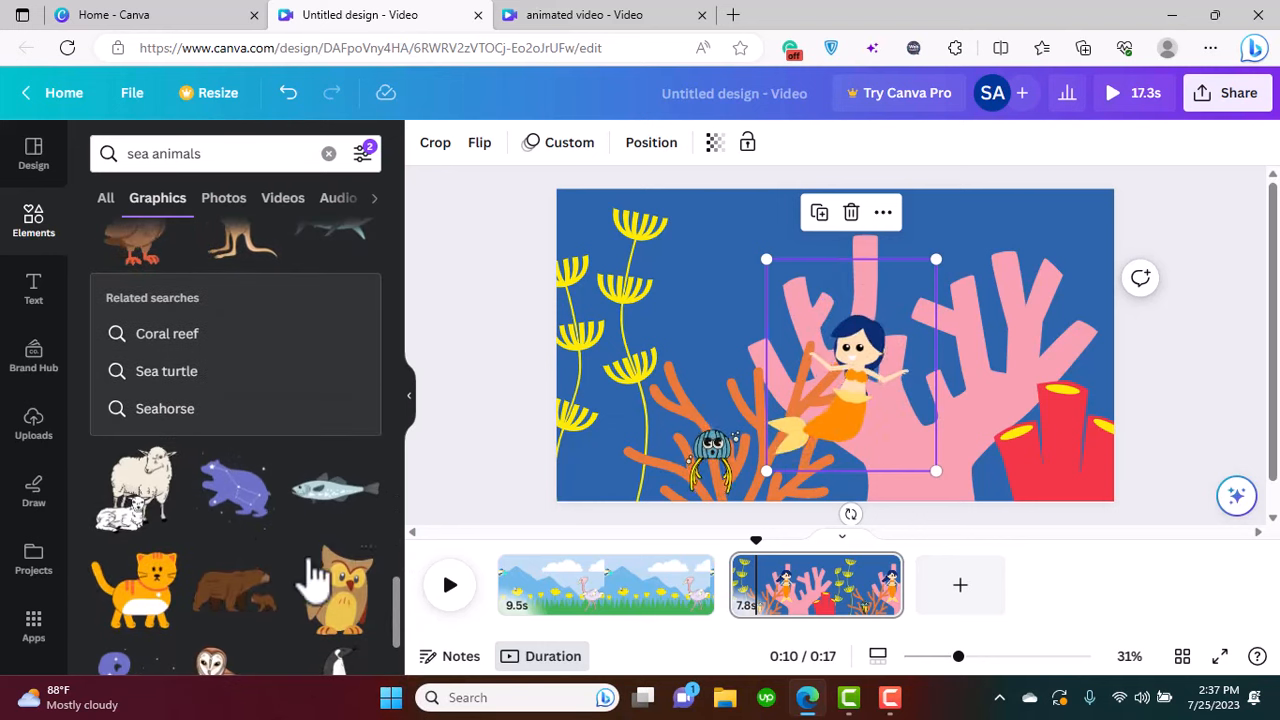
pyautogui.click(192, 412)
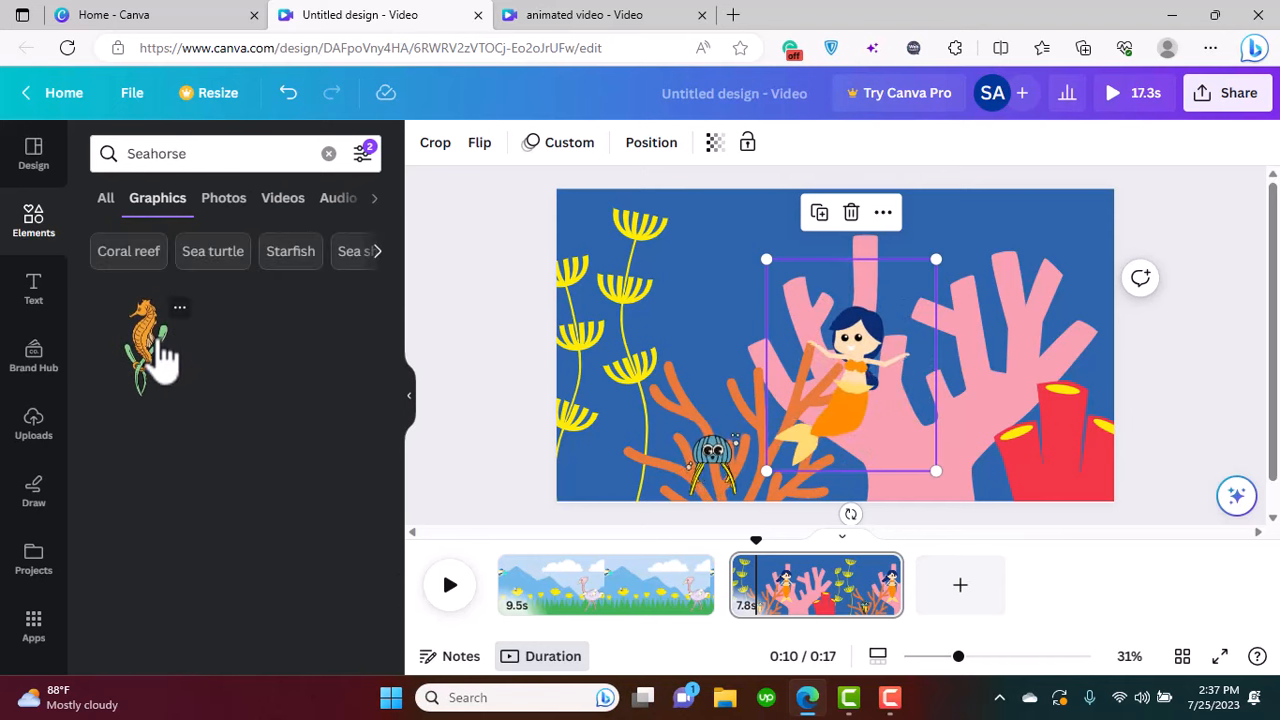
# - Add the orange seahorse graphic to the underwater page, shrink it and place it just above the red tube coral
pyautogui.click(160, 355)
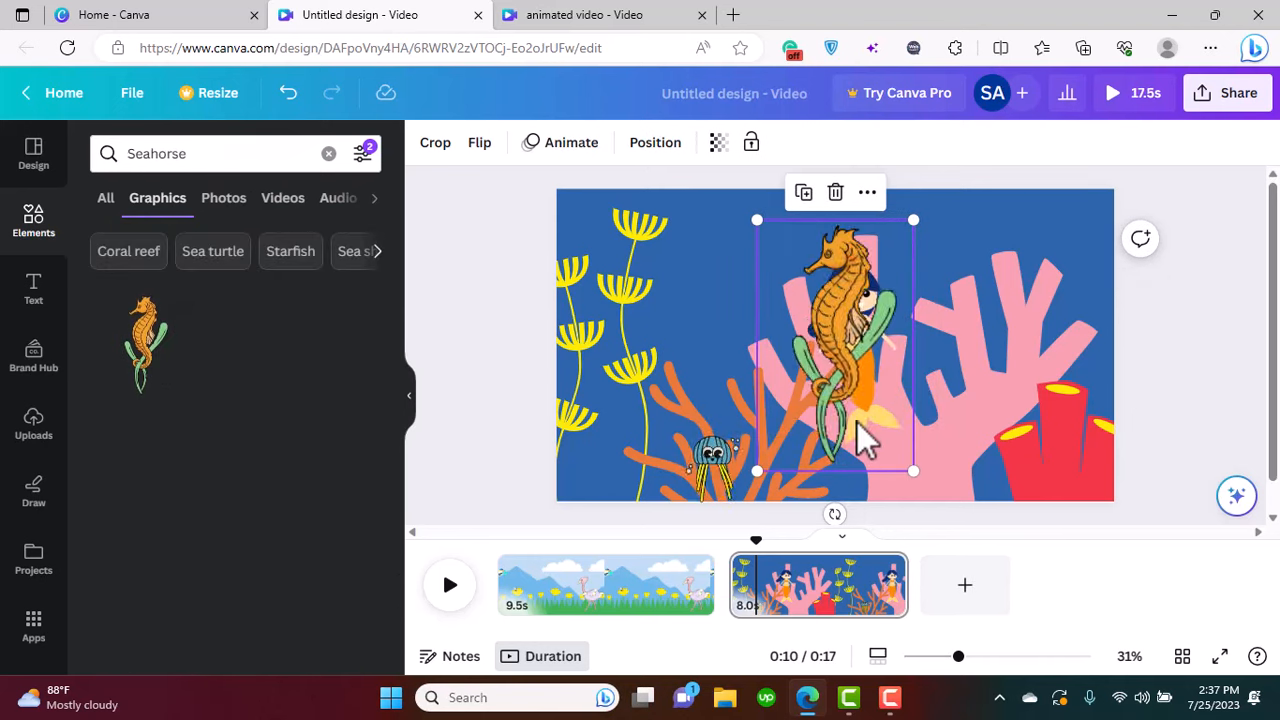
pyautogui.moveTo(757, 220); pyautogui.dragTo(942, 364)
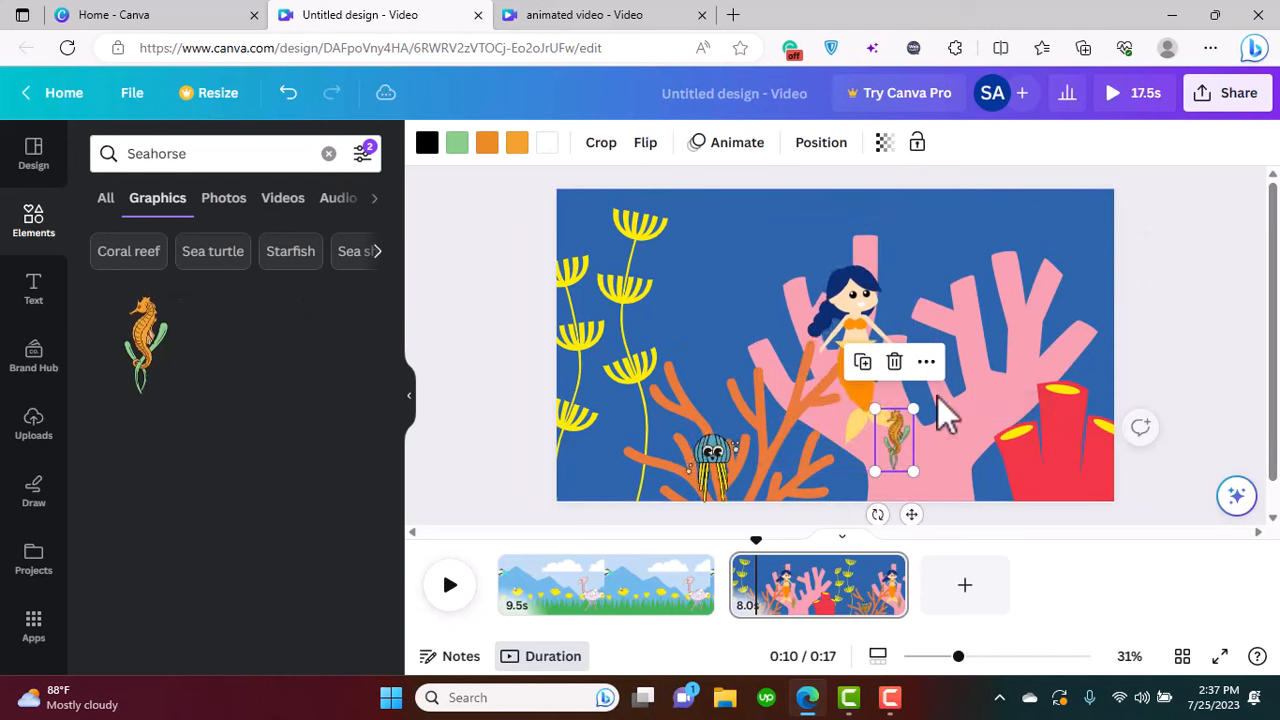
pyautogui.moveTo(900, 440); pyautogui.dragTo(1005, 340)
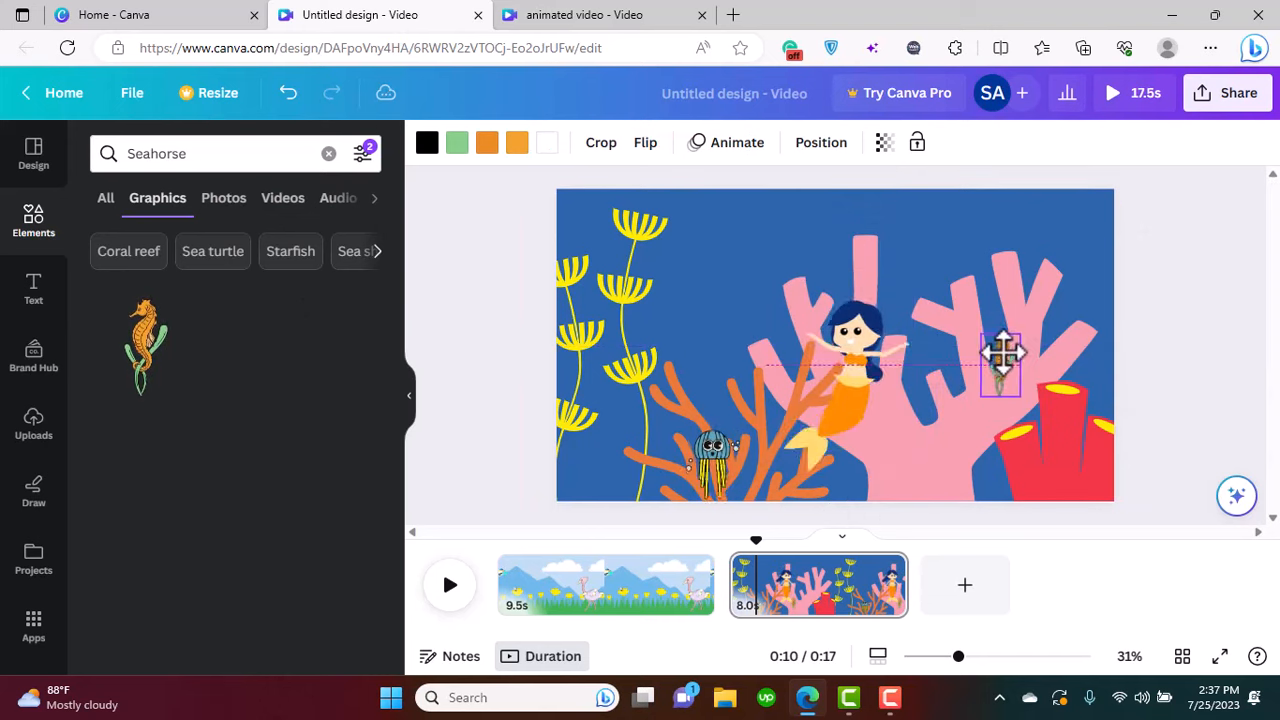
pyautogui.moveTo(1038, 398); pyautogui.dragTo(1064, 383)
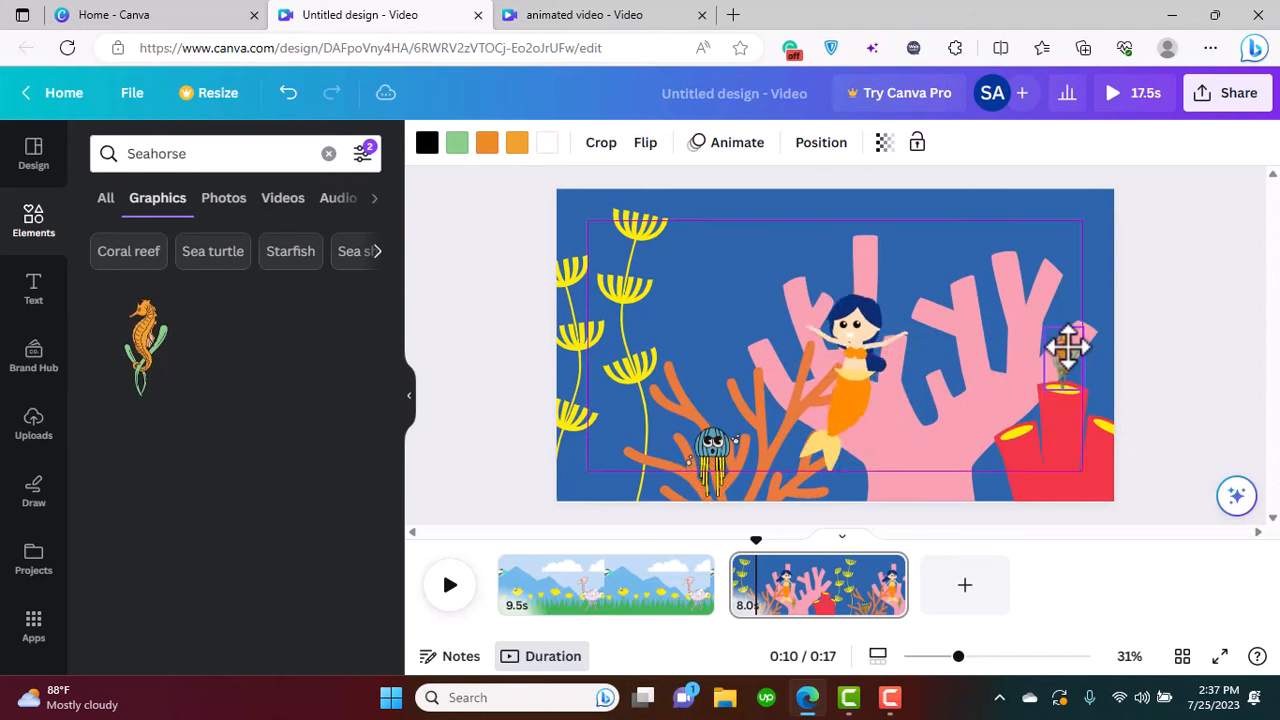
pyautogui.moveTo(1068, 350); pyautogui.dragTo(1068, 352)
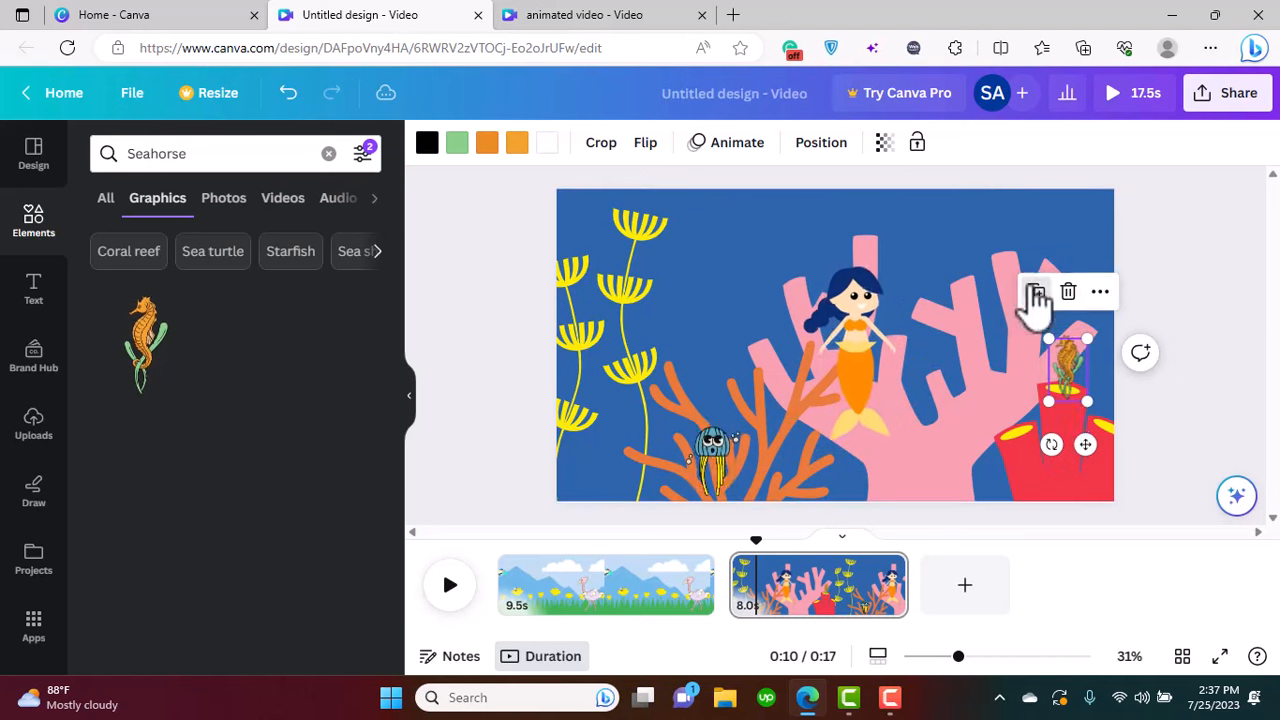
# - Duplicate the seahorse twice and arrange the copies above the first one beside the pink coral
pyautogui.moveTo(1088, 427); pyautogui.dragTo(1072, 378)
pyautogui.click(1057, 262)
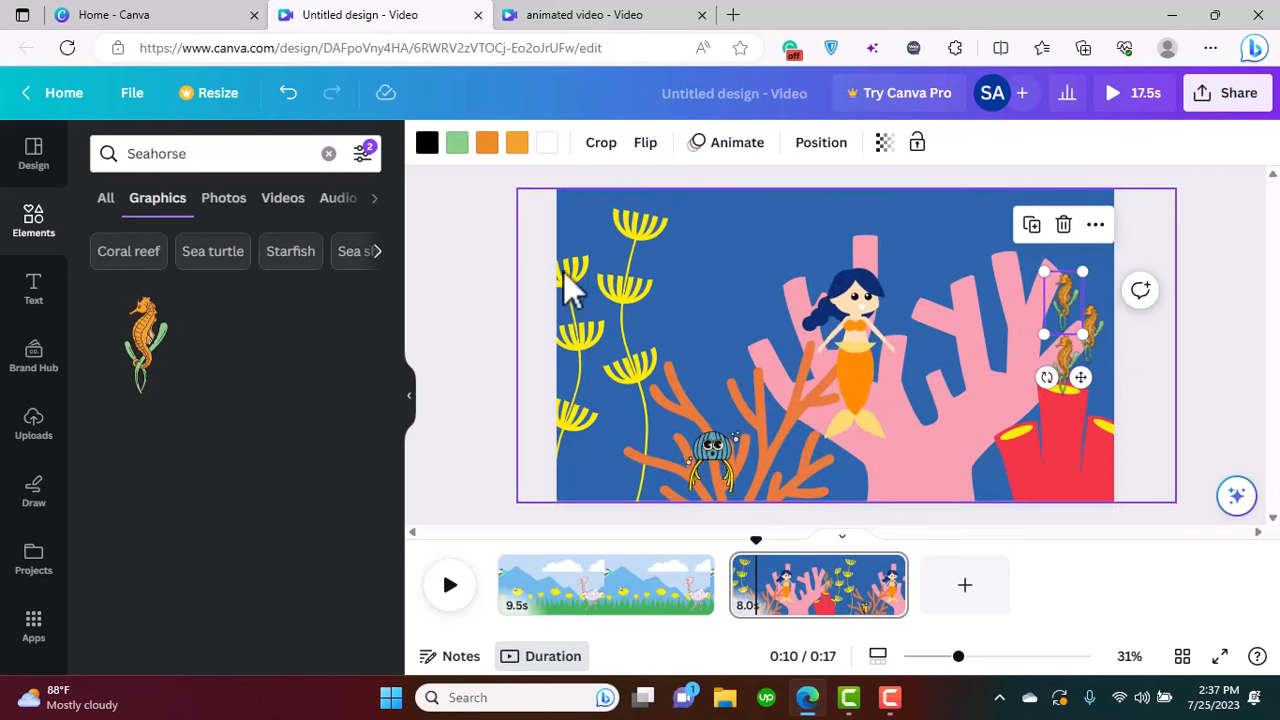
# - Create a custom animation moving the uppermost seahorse up toward the scene's upper edge, with Smooth movement
pyautogui.click(737, 145)
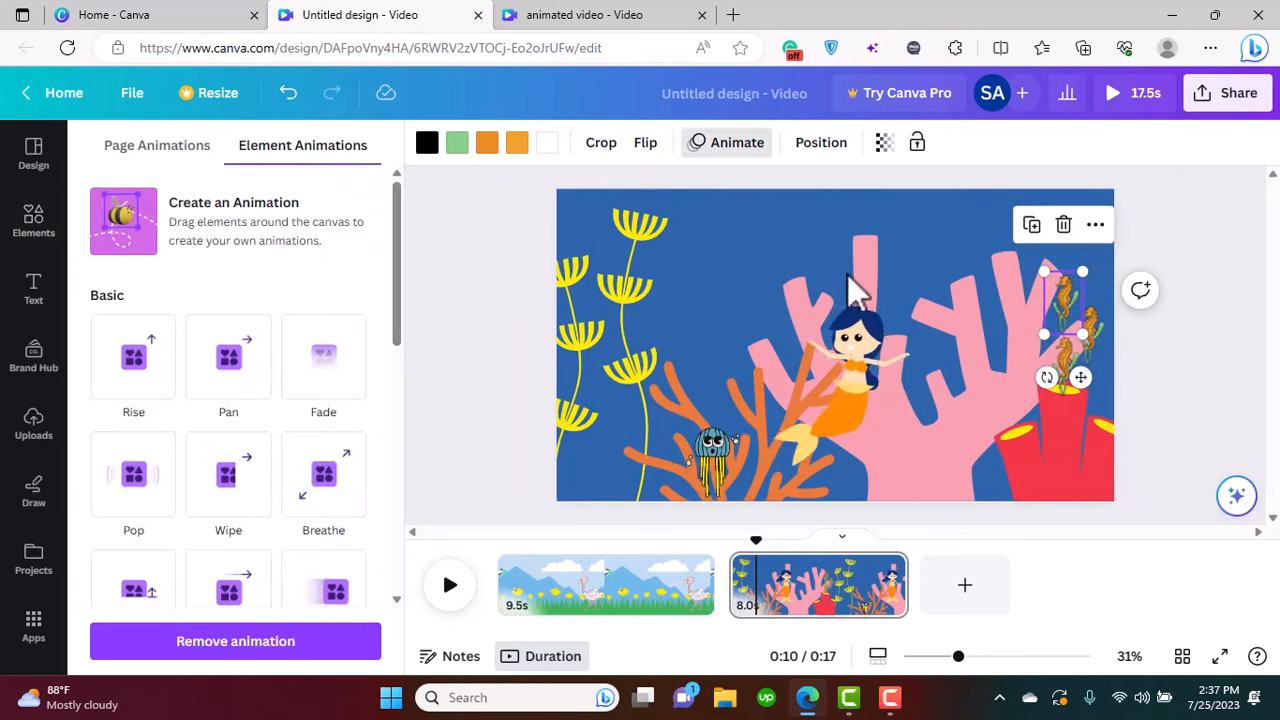
pyautogui.click(225, 270)
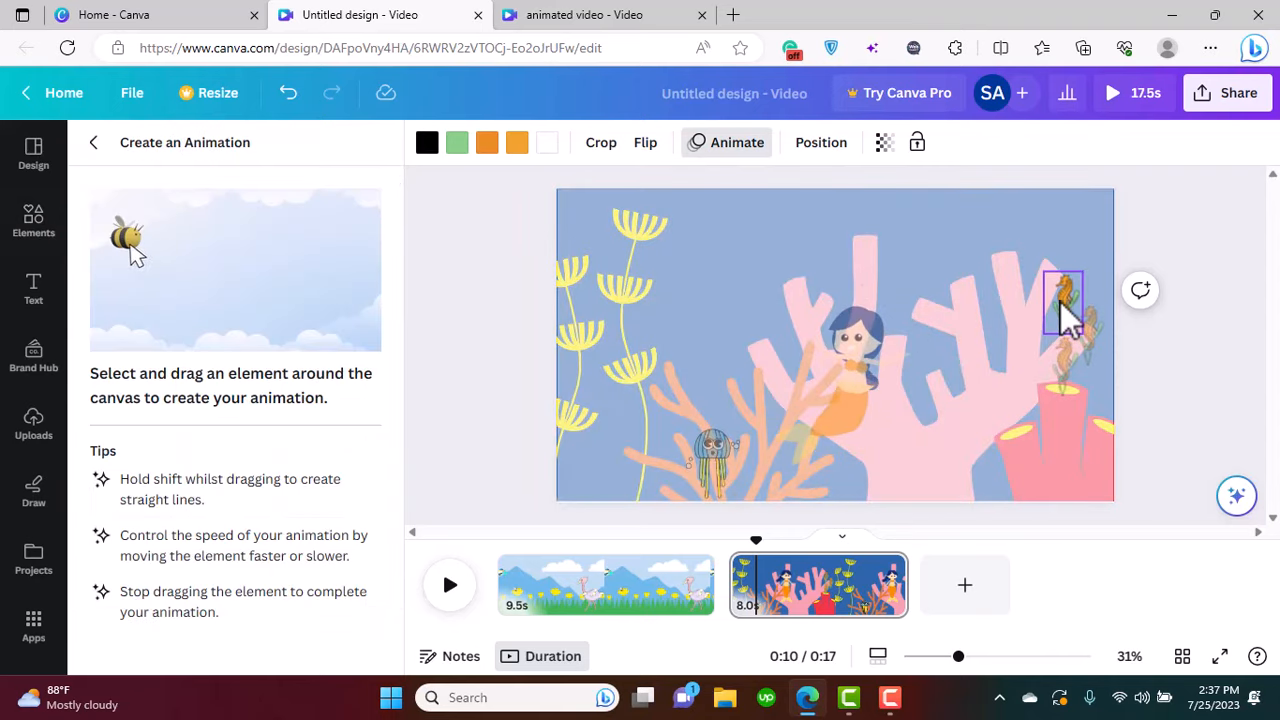
pyautogui.moveTo(1060, 301)
pyautogui.mouseDown()
pyautogui.moveTo(1044, 260)
pyautogui.moveTo(1023, 245)
pyautogui.moveTo(1012, 157)
pyautogui.mouseUp()
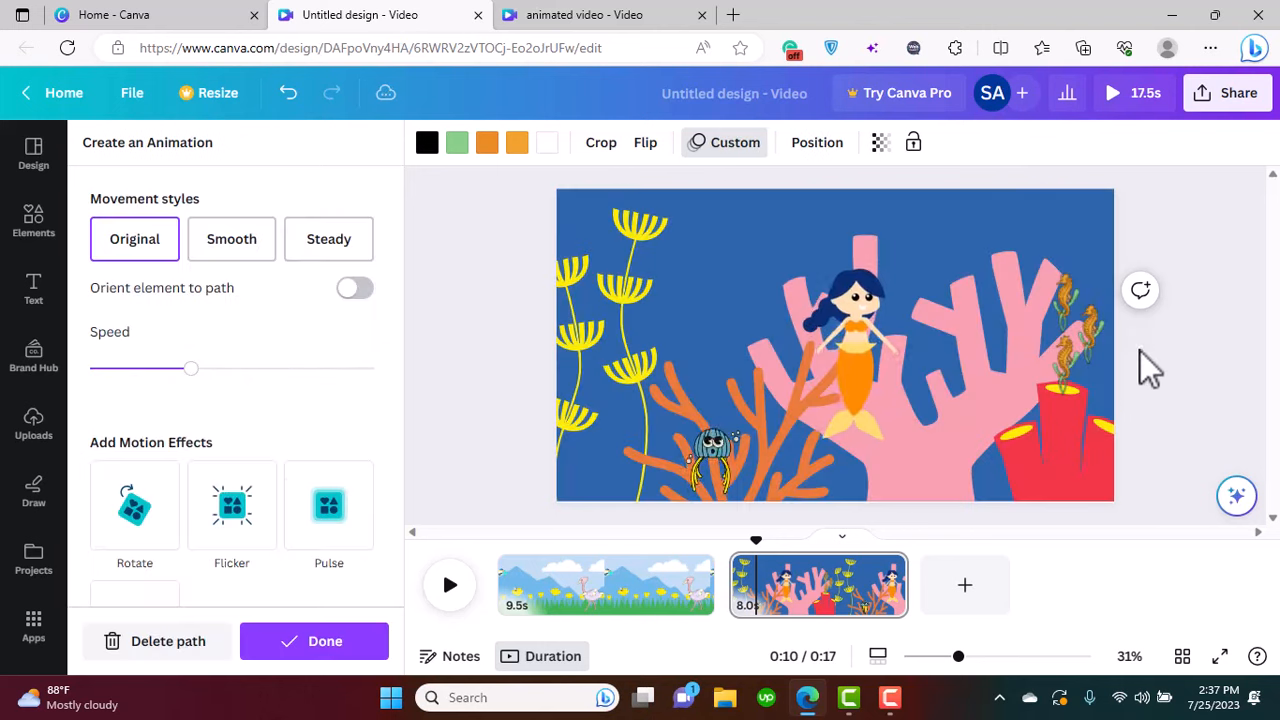
pyautogui.click(224, 252)
# - Animate the rightmost seahorse up past the scene's right edge, and the lowest one along a winding path up and left across the coral
pyautogui.click(1086, 331)
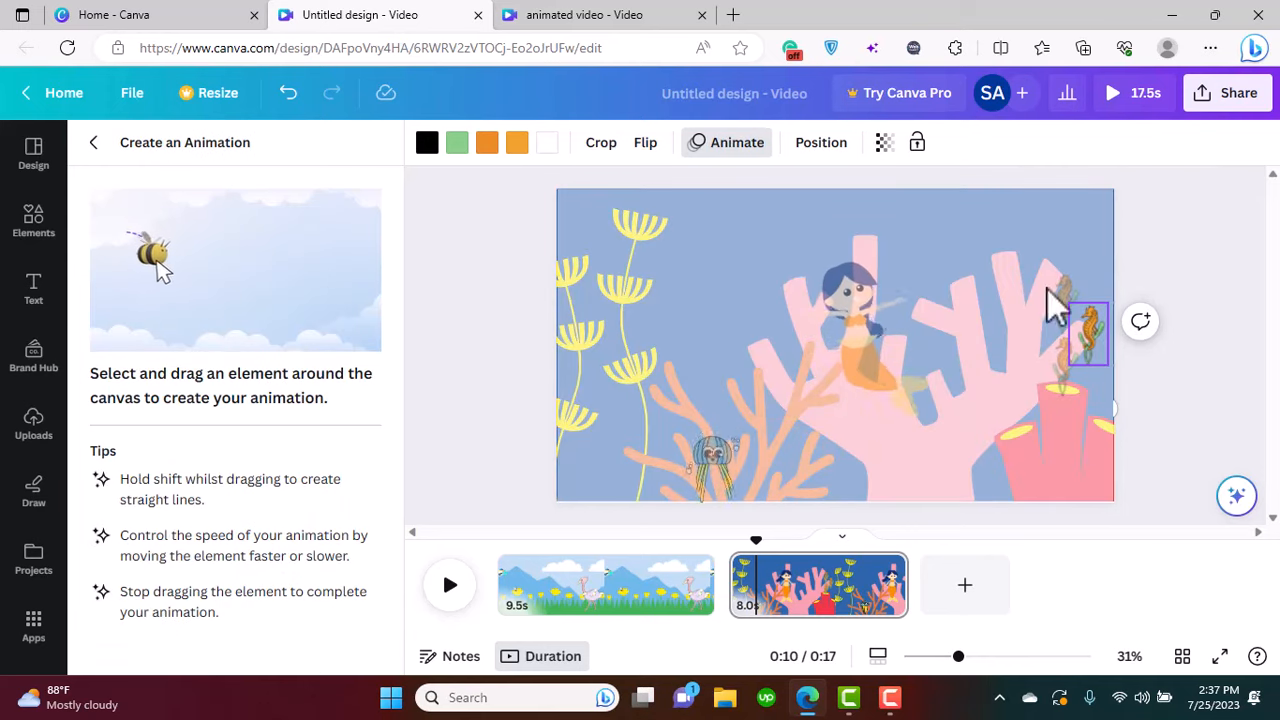
pyautogui.moveTo(1100, 312)
pyautogui.mouseDown()
pyautogui.moveTo(1120, 314)
pyautogui.moveTo(1135, 220)
pyautogui.mouseUp()
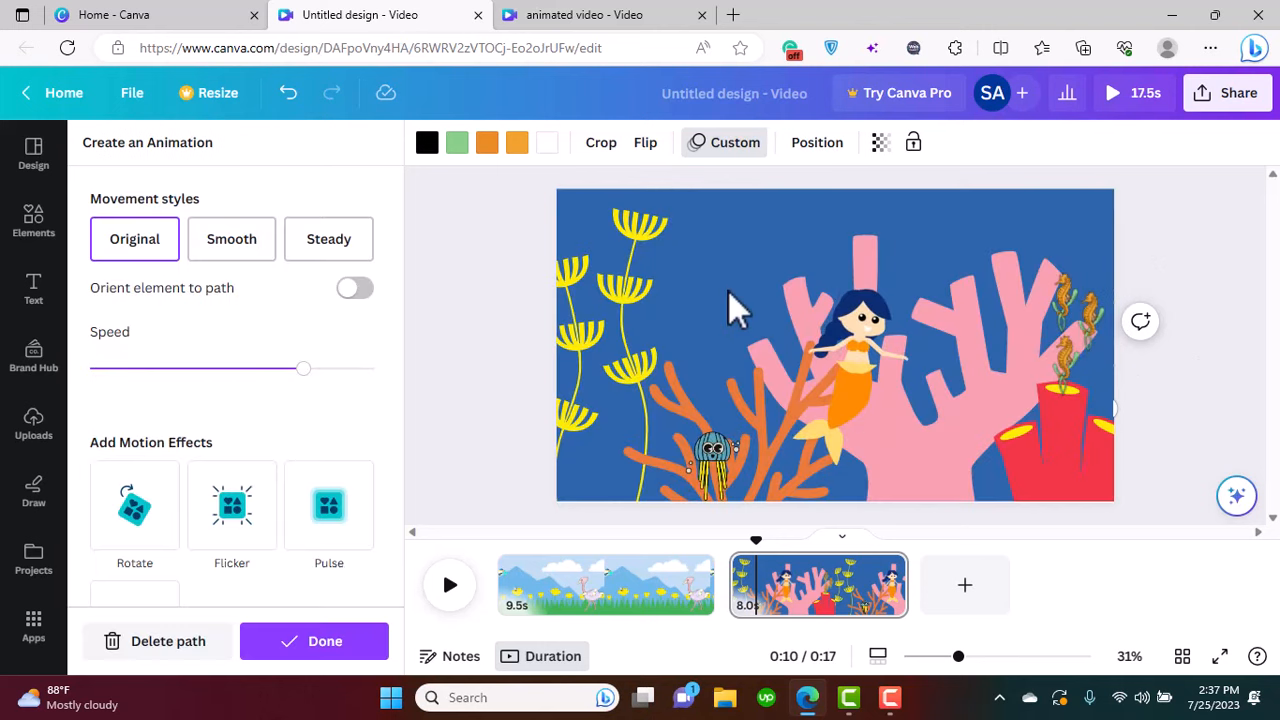
pyautogui.click(1066, 364)
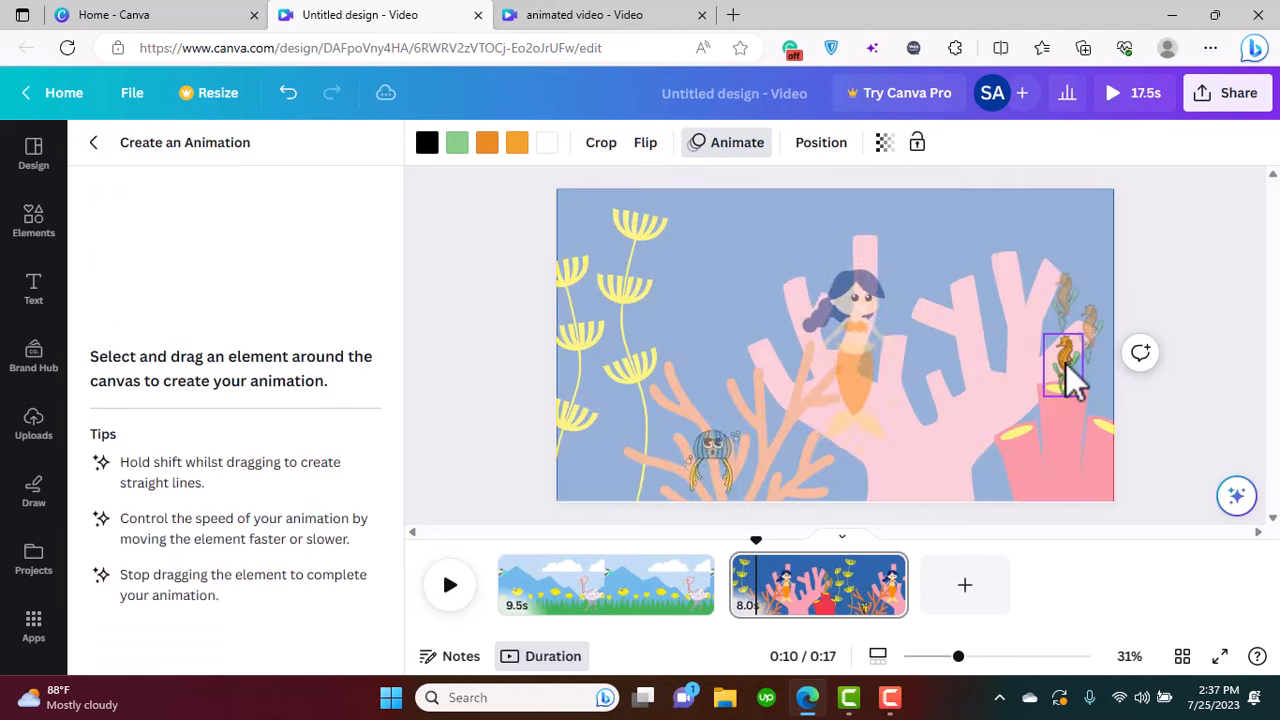
pyautogui.moveTo(1066, 364)
pyautogui.mouseDown()
pyautogui.moveTo(1029, 360)
pyautogui.moveTo(1010, 340)
pyautogui.mouseUp()
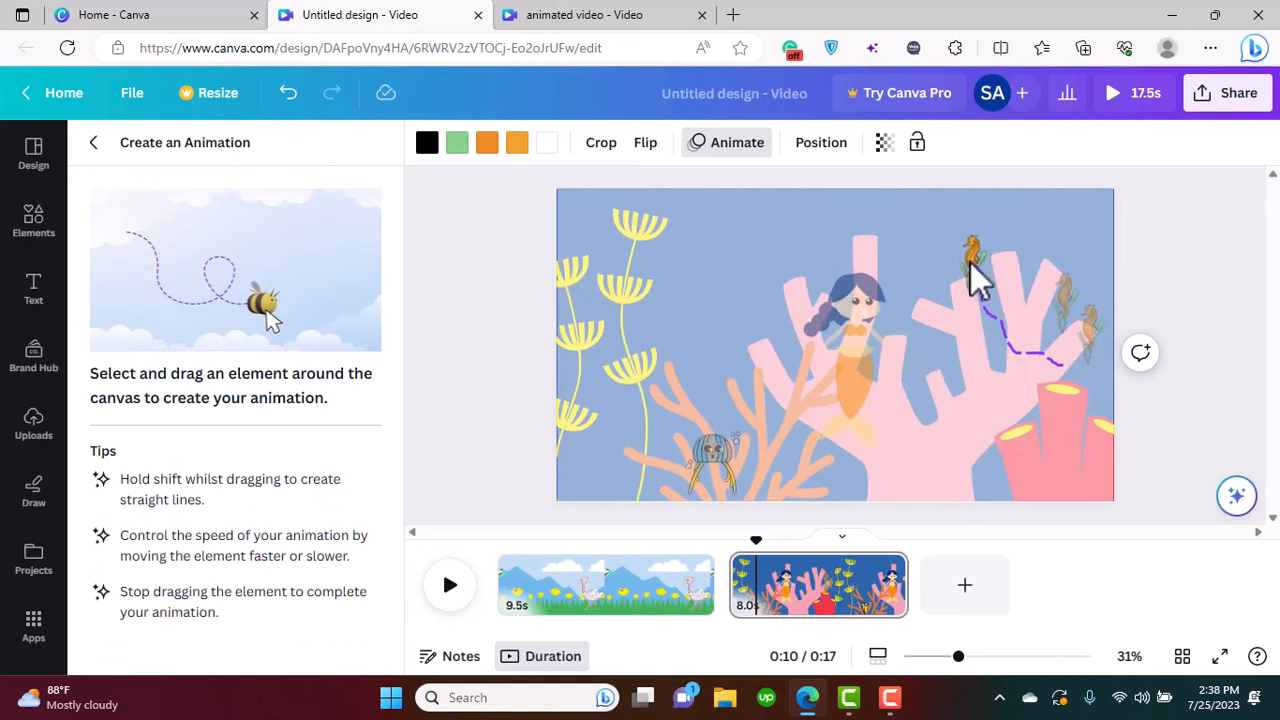
pyautogui.moveTo(970, 262); pyautogui.dragTo(893, 310)
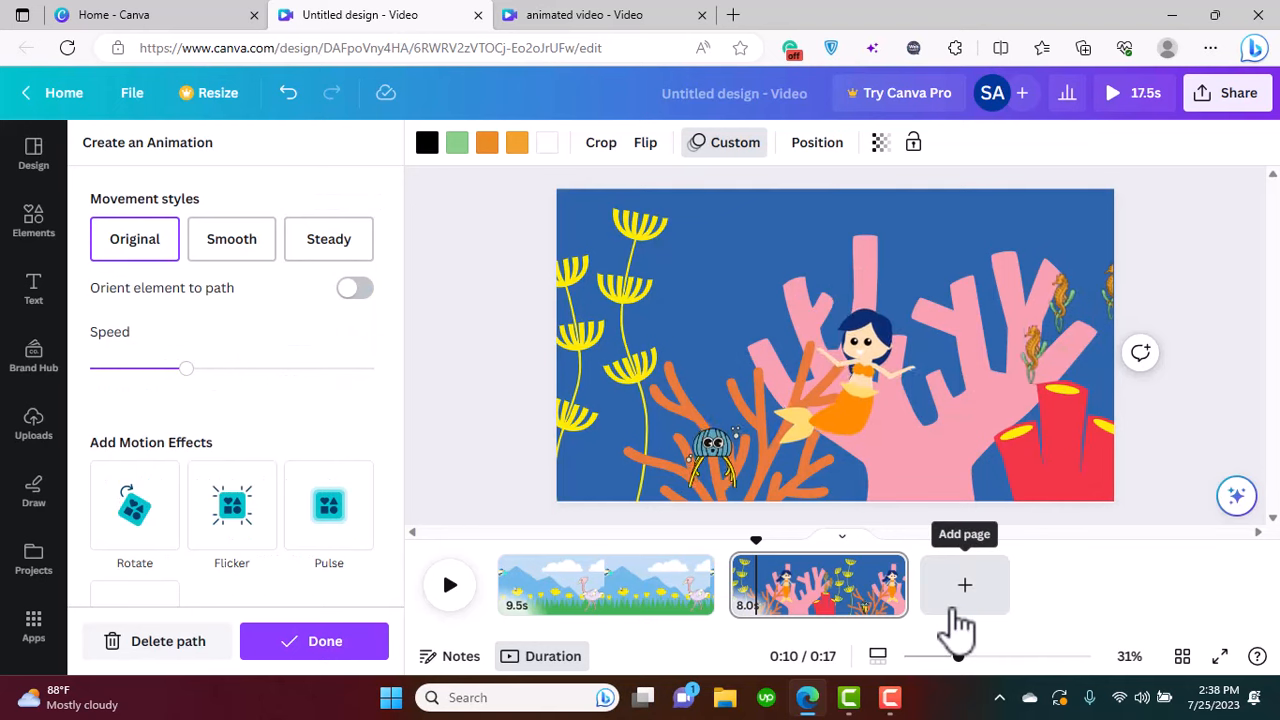
# - Give the lowest seahorse's path Smooth movement at a slower speed, and preview the video from the flower landscape page
pyautogui.click(215, 245)
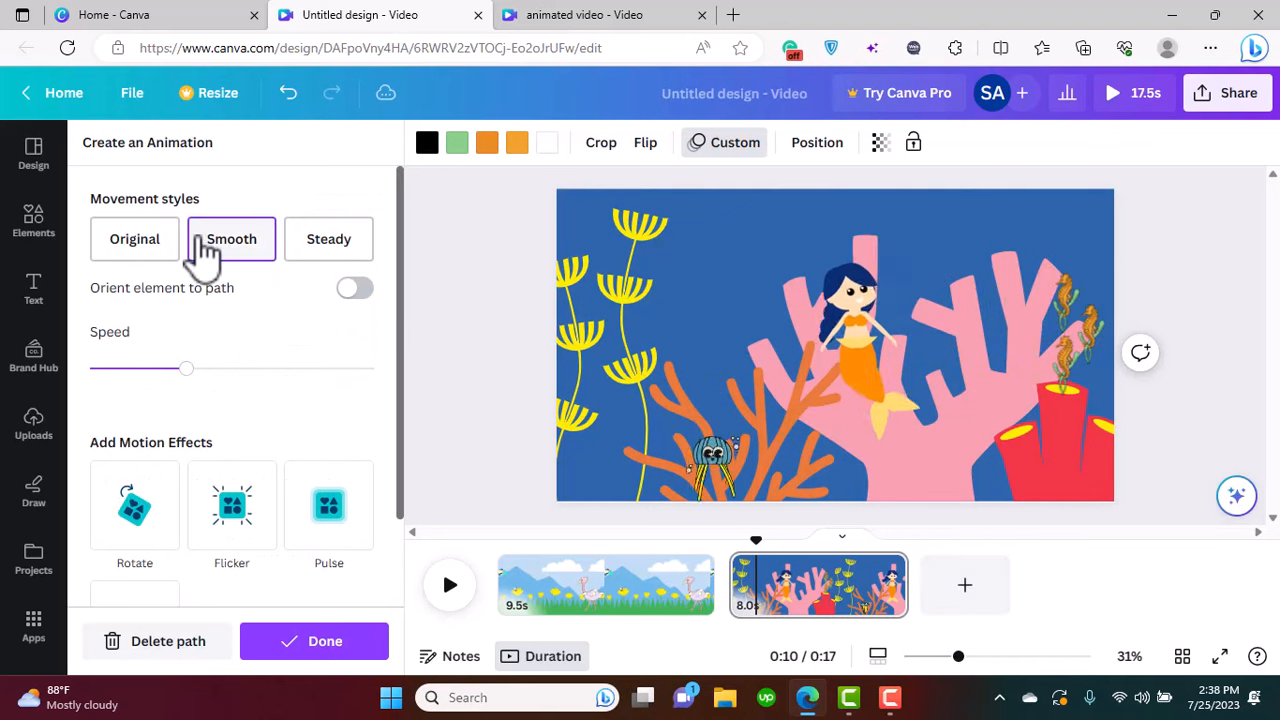
pyautogui.moveTo(186, 368); pyautogui.dragTo(118, 371)
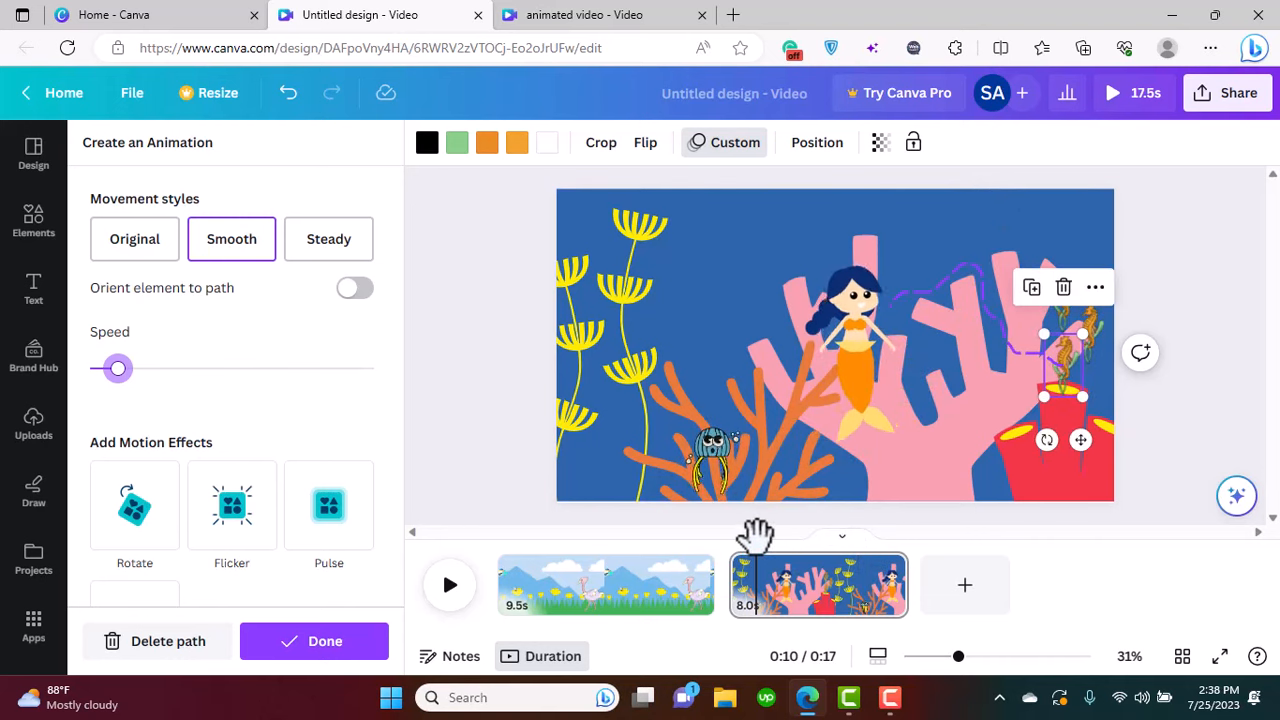
pyautogui.moveTo(757, 543); pyautogui.dragTo(543, 586)
pyautogui.click(450, 585)
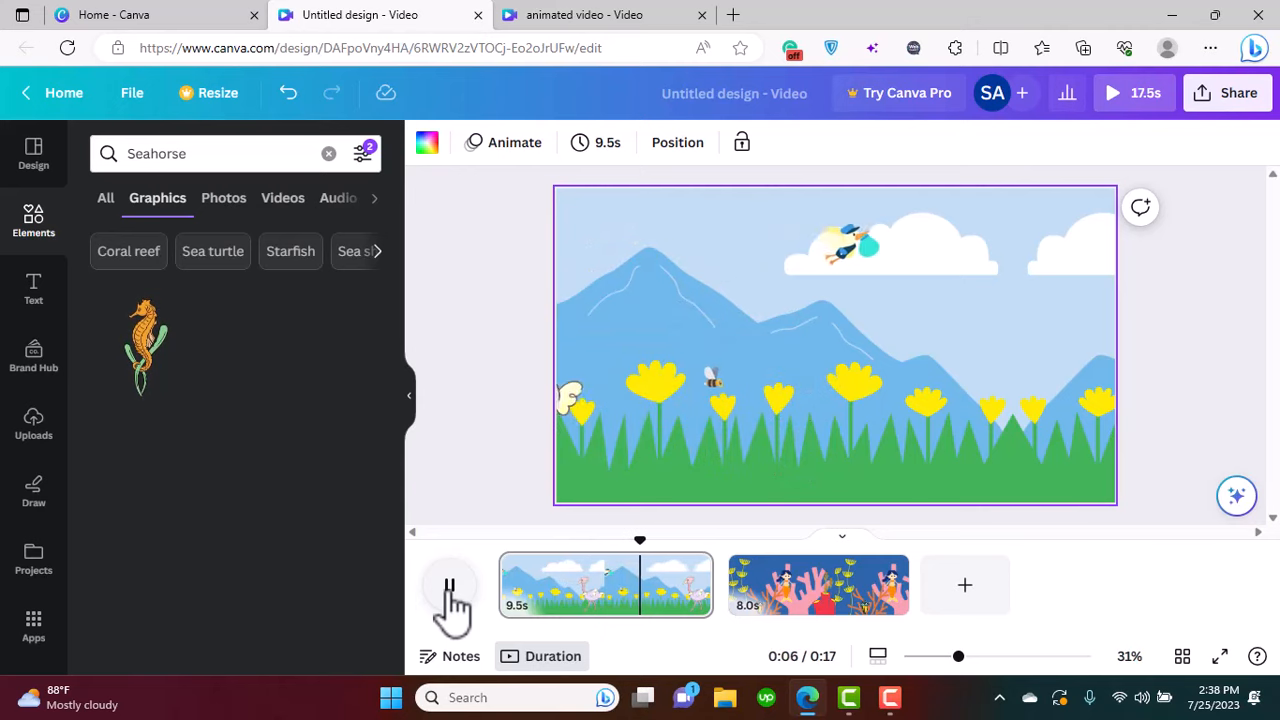
# - Search the elements library's audio for "birds"
pyautogui.click(328, 200)
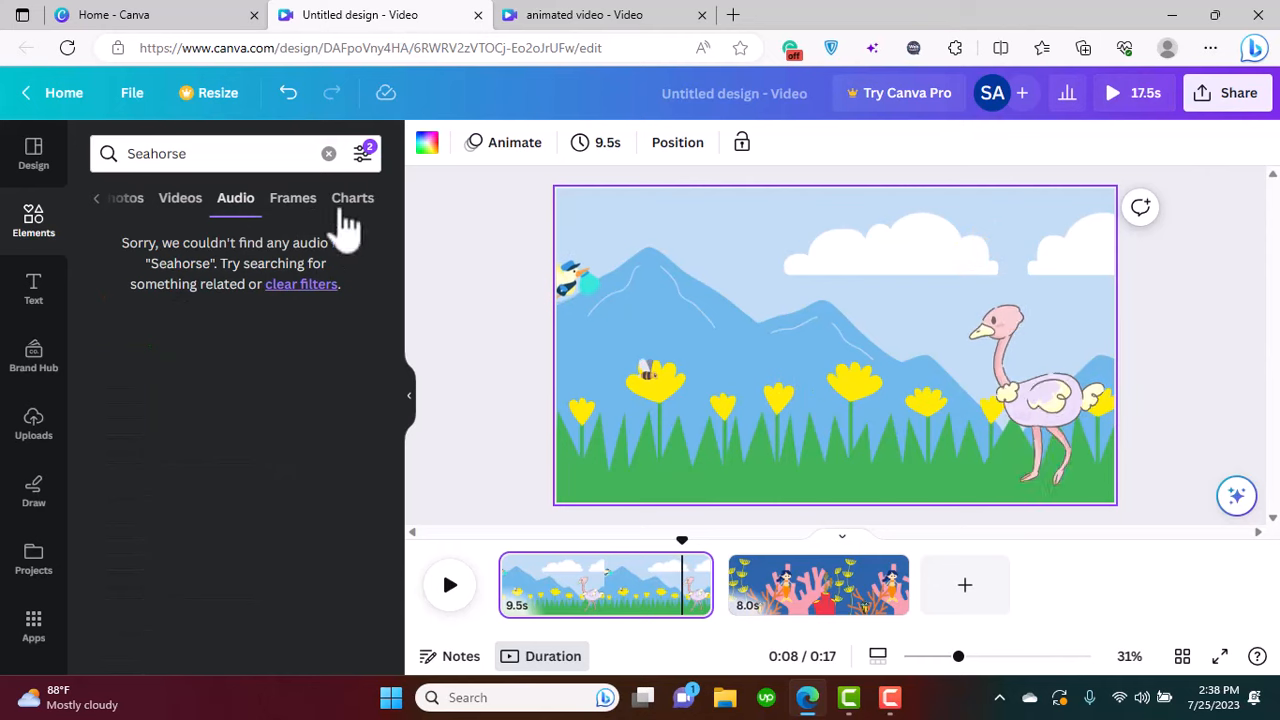
pyautogui.click(329, 153)
pyautogui.click(337, 156)
pyautogui.write('s')
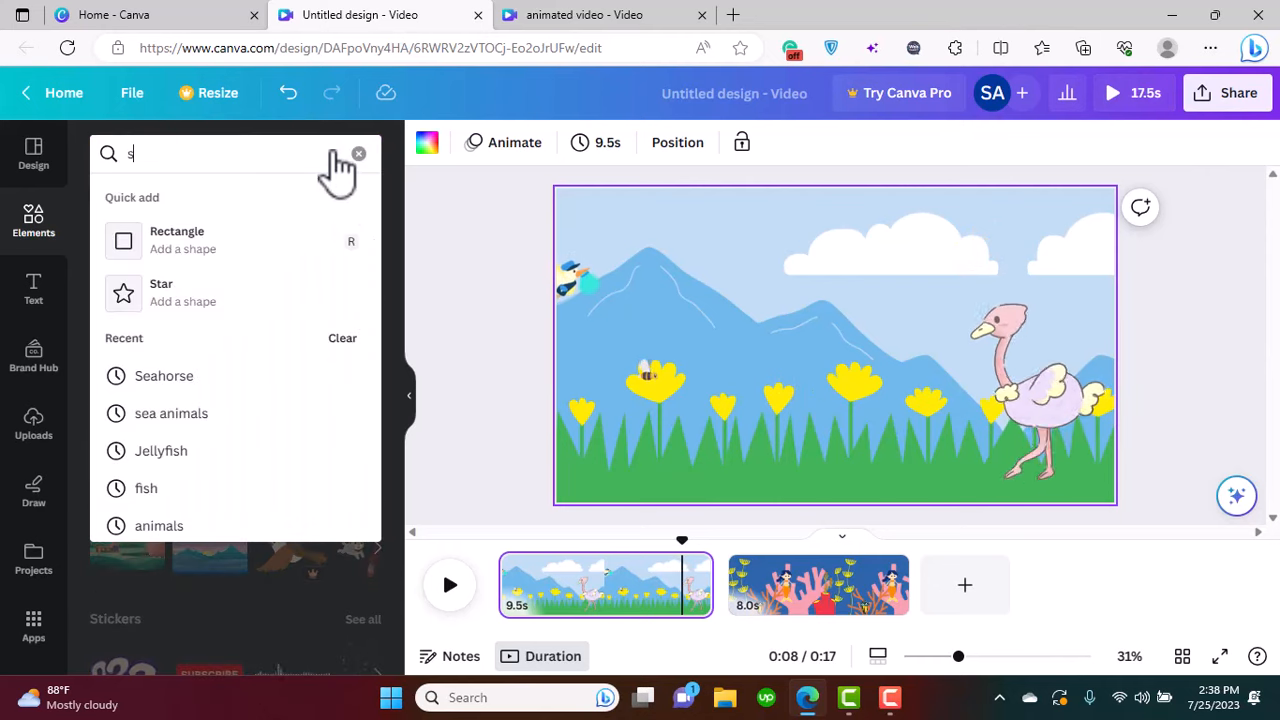
pyautogui.write('e')
pyautogui.click(334, 152)
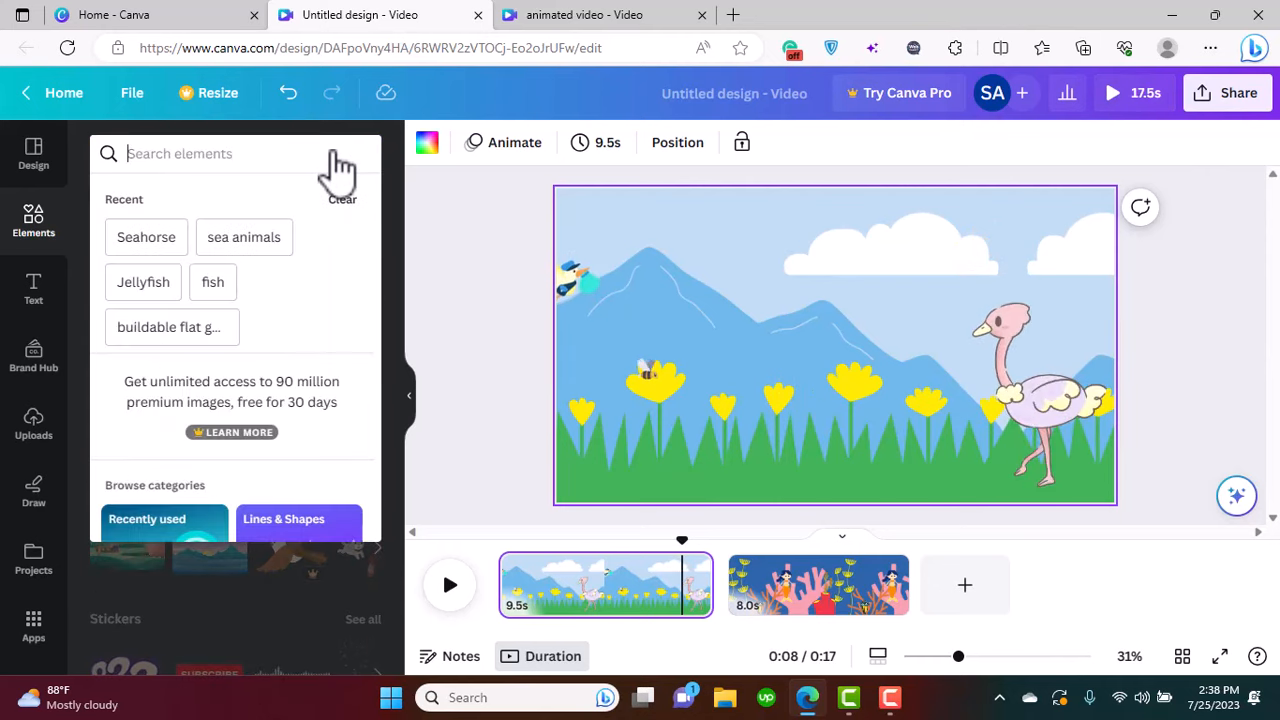
pyautogui.write('bi')
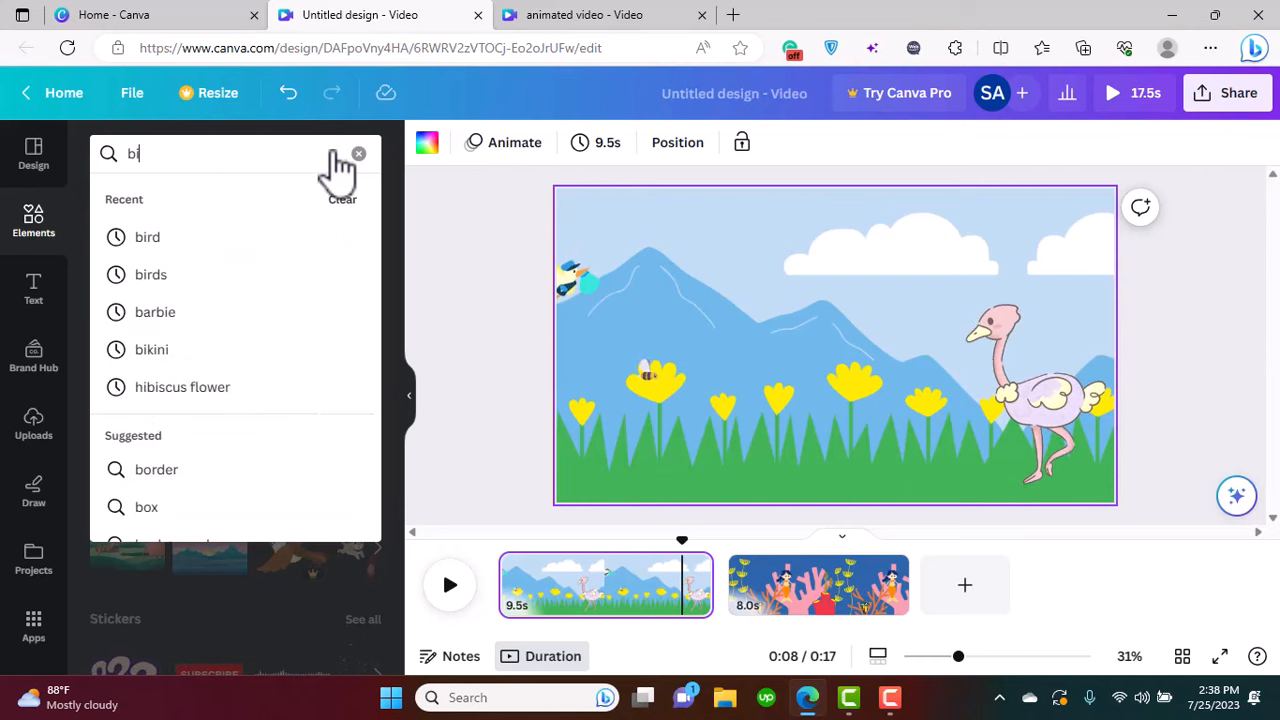
pyautogui.write('rds')
pyautogui.press('Return')
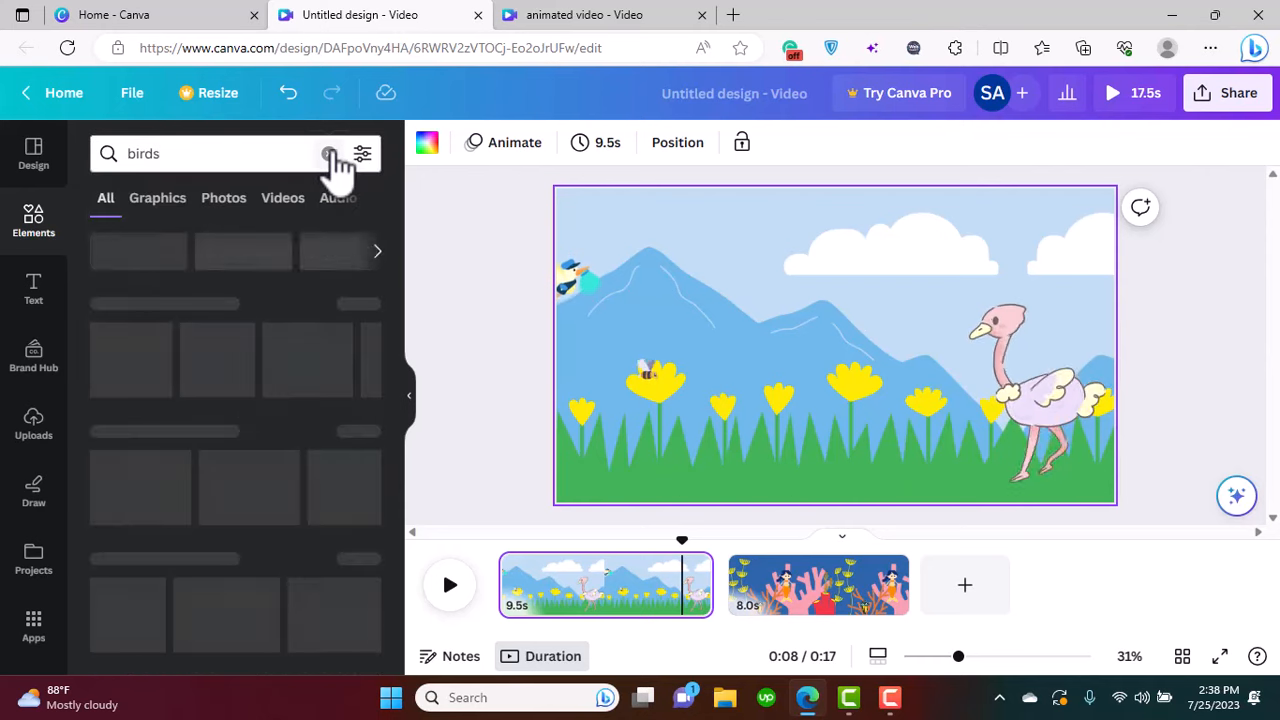
pyautogui.click(337, 198)
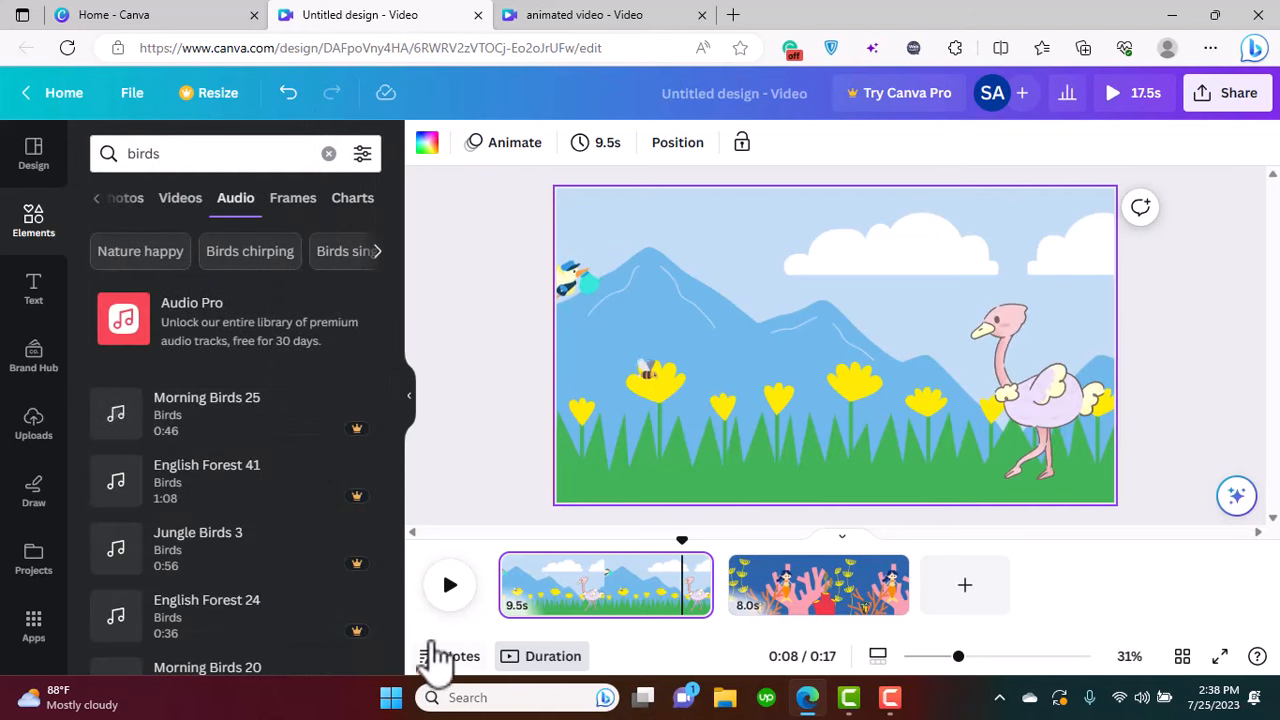
# - Look through the bird audio tracks and resume the video preview on the flower landscape page
pyautogui.scroll(-15, 395, 319)
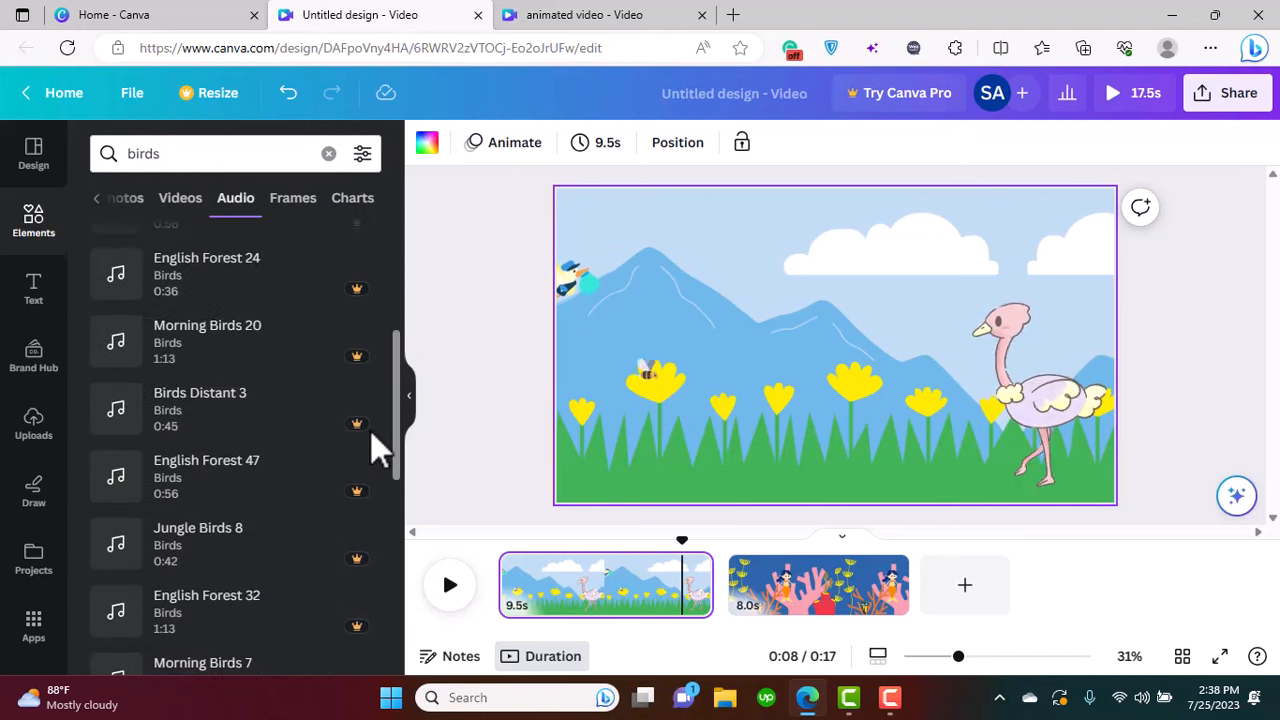
pyautogui.moveTo(357, 668); pyautogui.dragTo(407, 165)
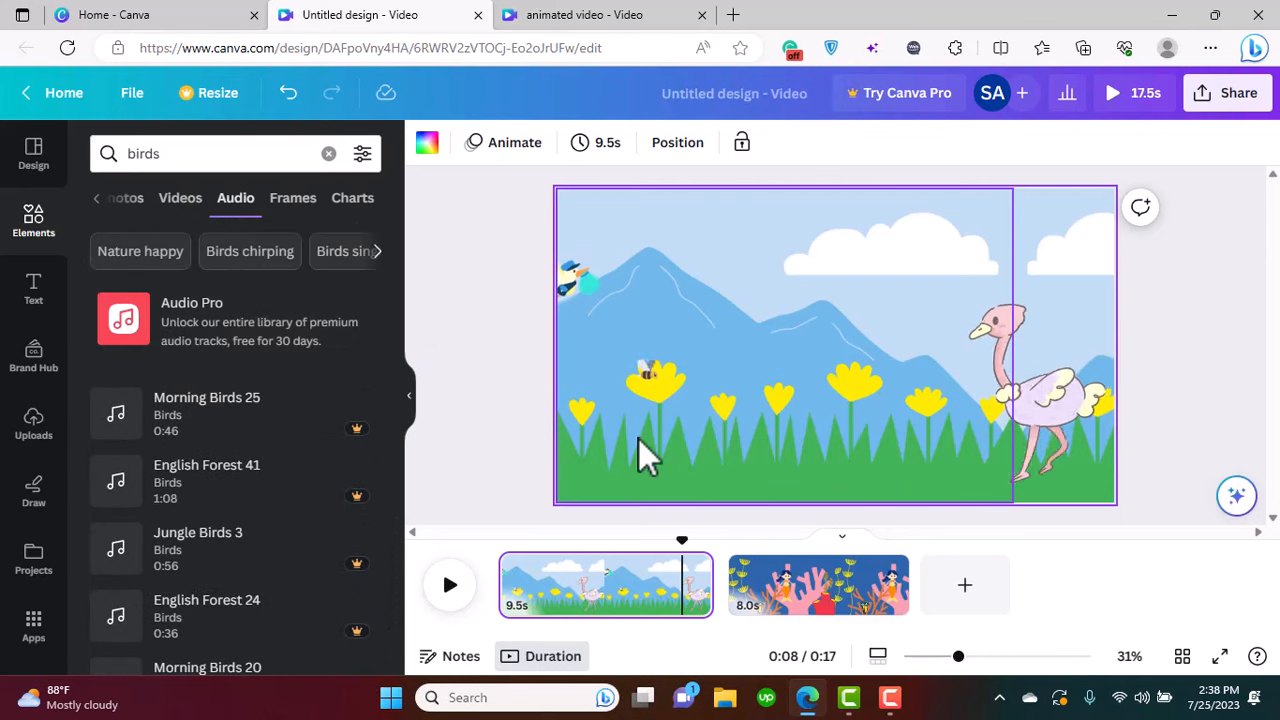
pyautogui.click(450, 587)
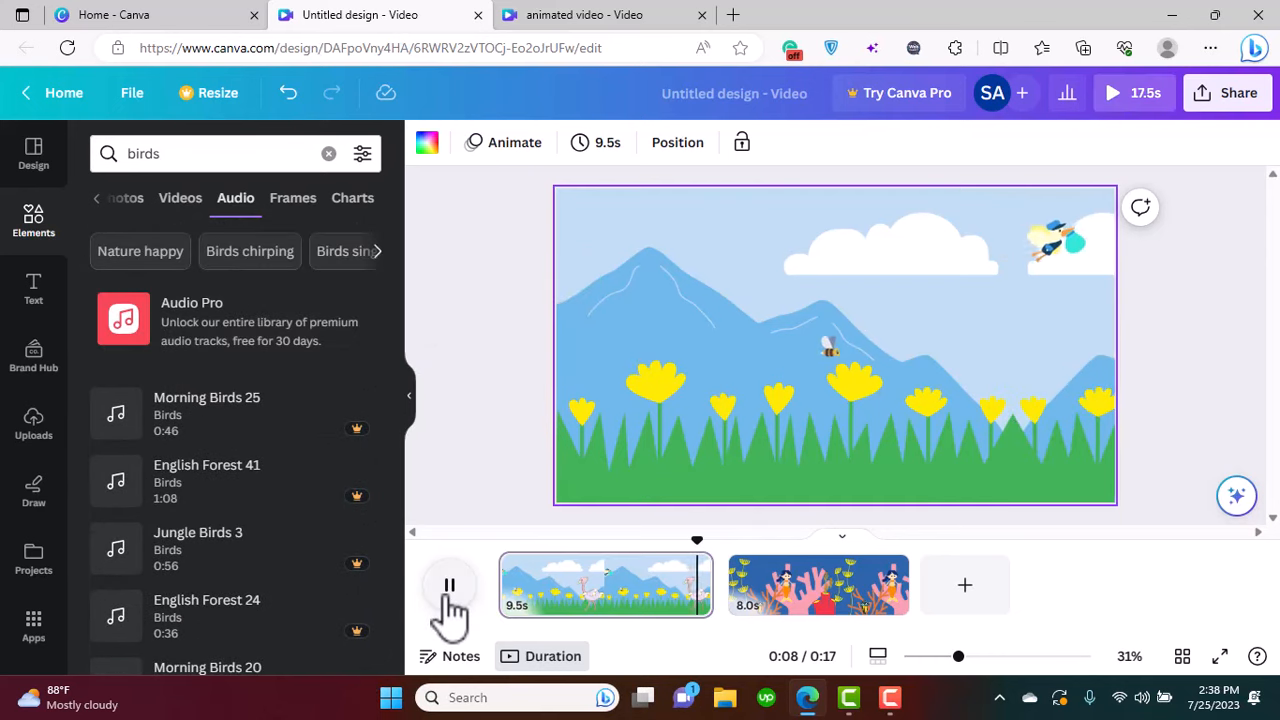